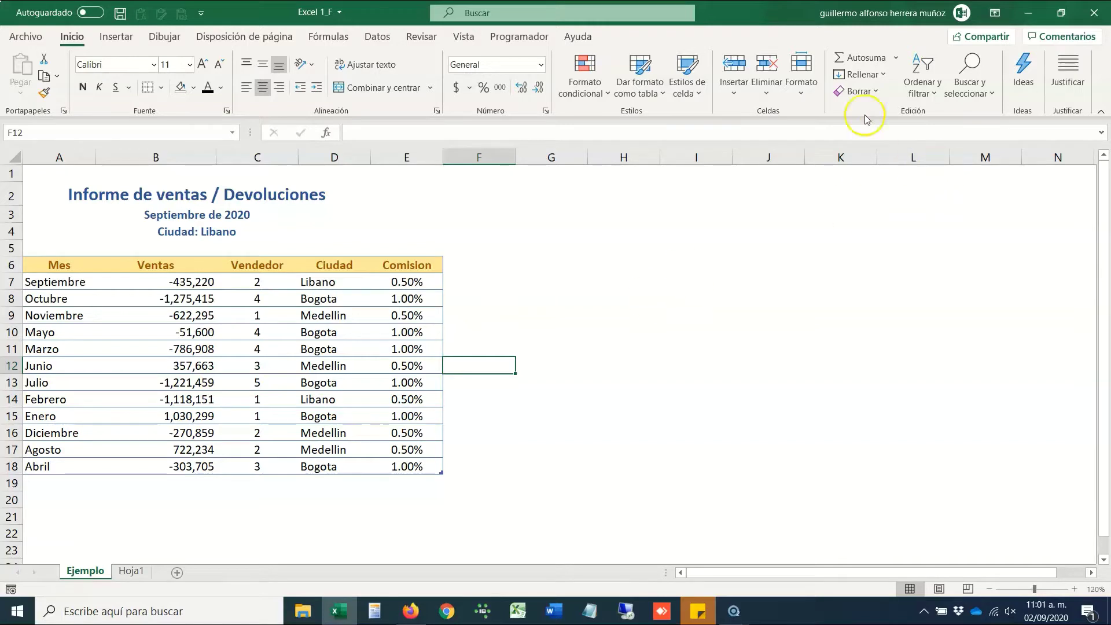
Add an automatic sum of the Ventas column in cell B19, directly below the table.
click(70, 38)
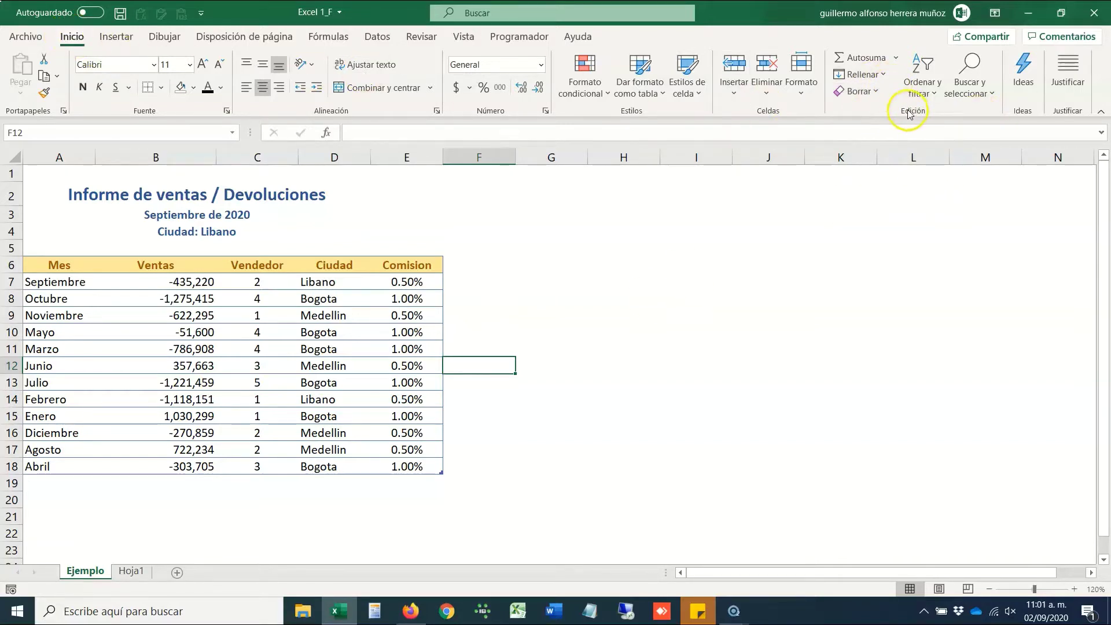
click(398, 261)
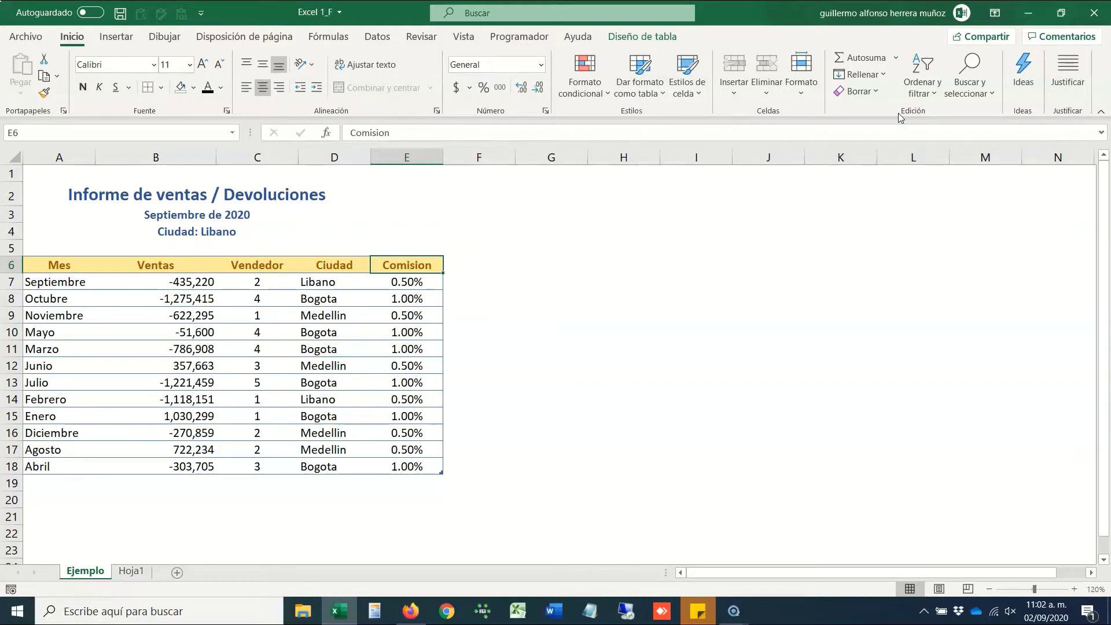
click(400, 486)
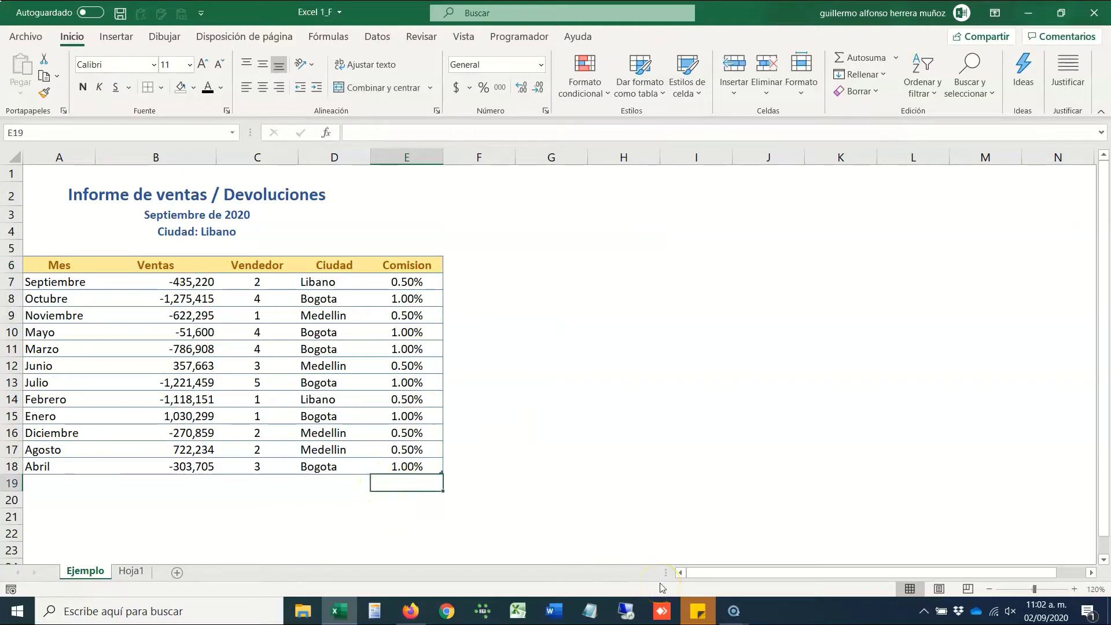
key(Left)
key(Left)
key(Left)
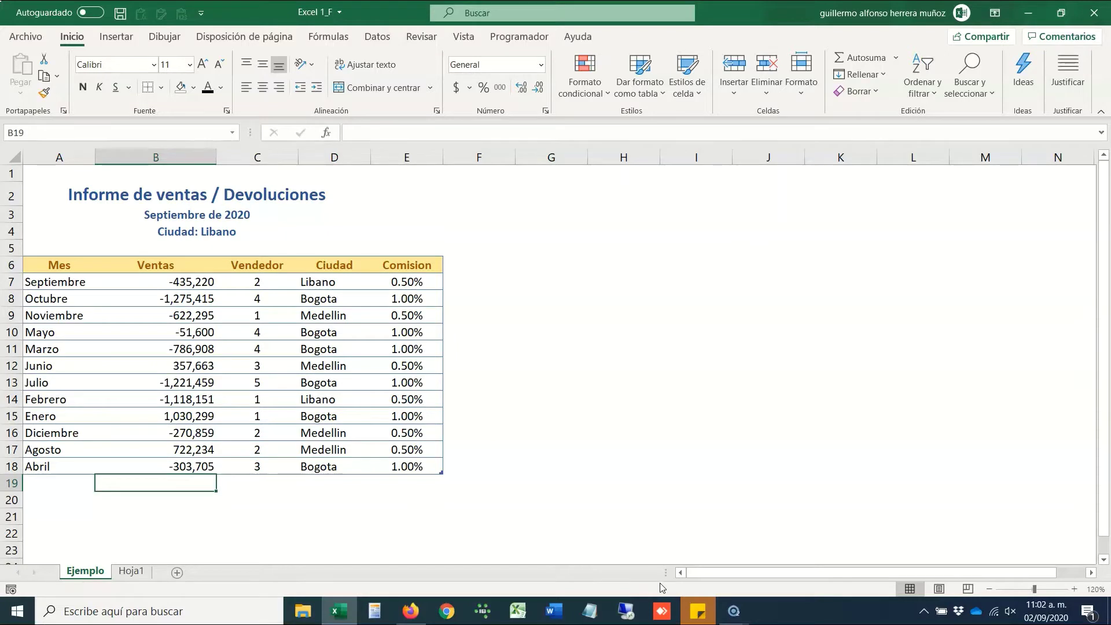
click(893, 62)
click(868, 77)
click(862, 57)
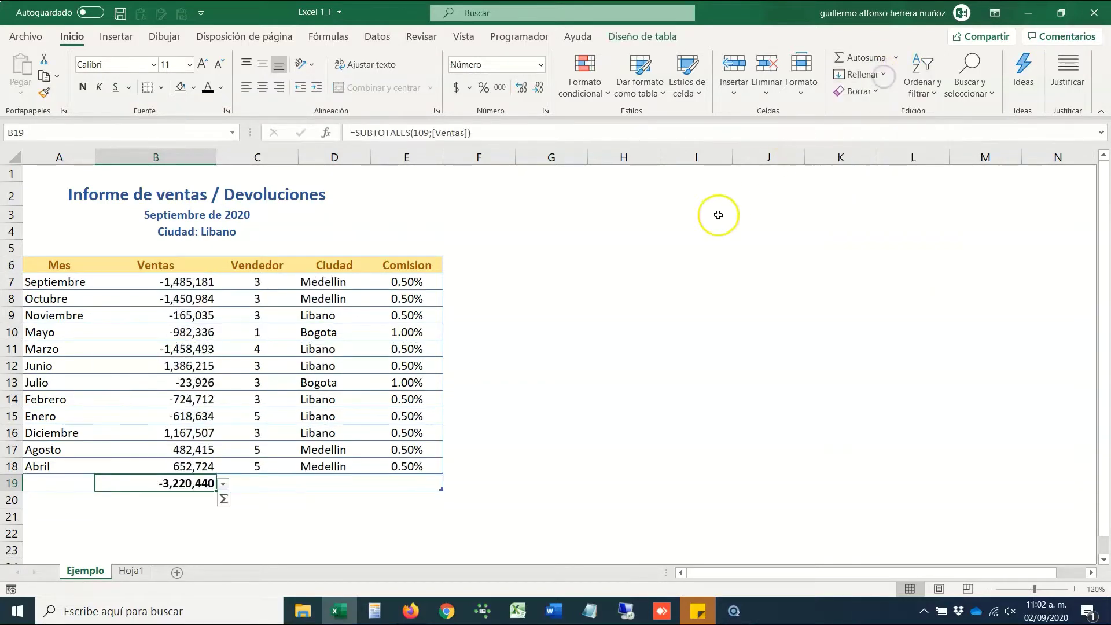
key(Down)
key(Up)
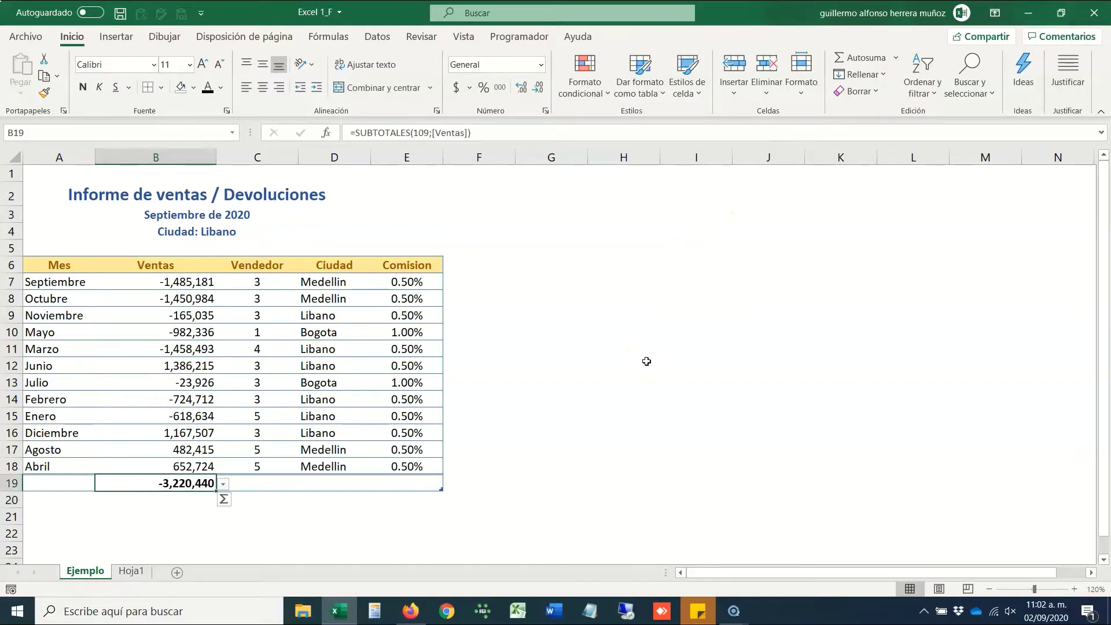
Change the summary function of the Ventas total in B19 to Promedio.
key(alt+Down)
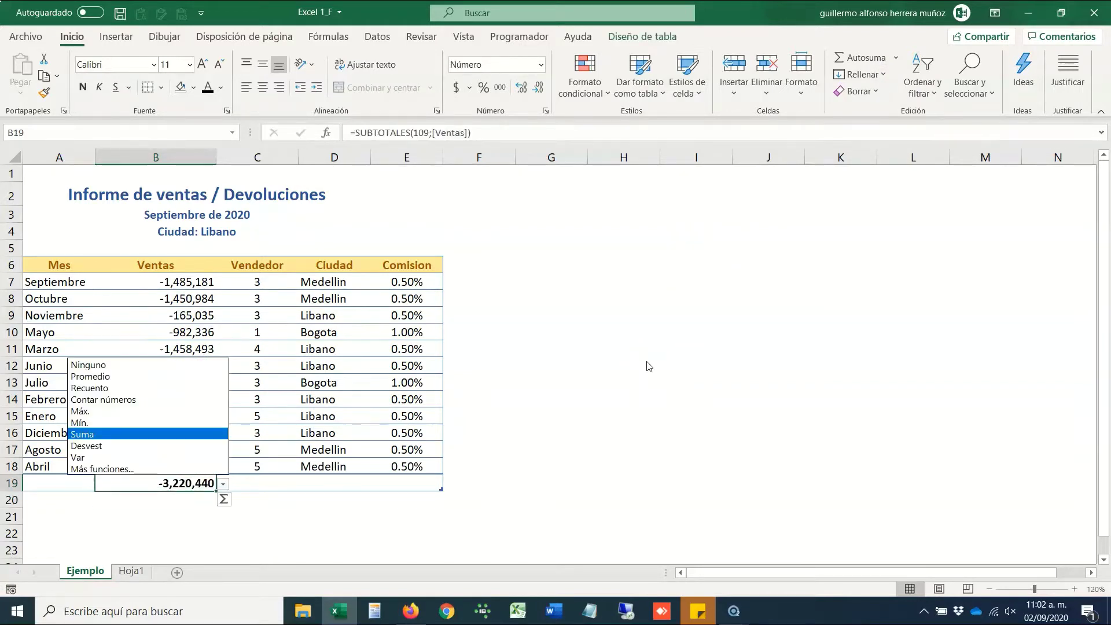
key(Escape)
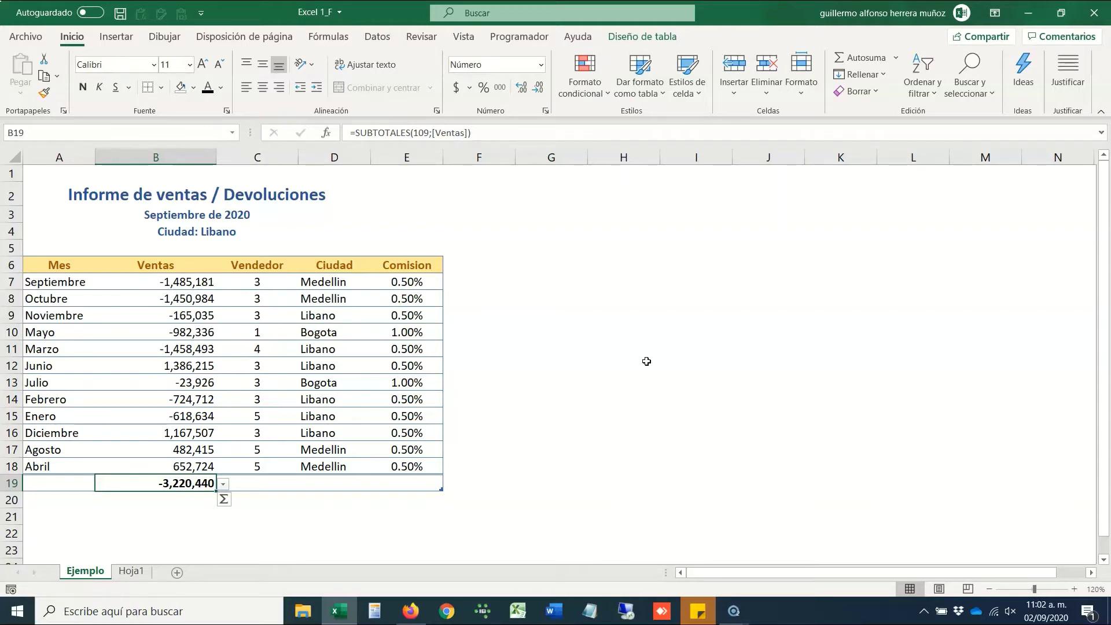
key(alt+Down)
key(Up)
key(Up)
key(Up)
key(Up)
key(Up)
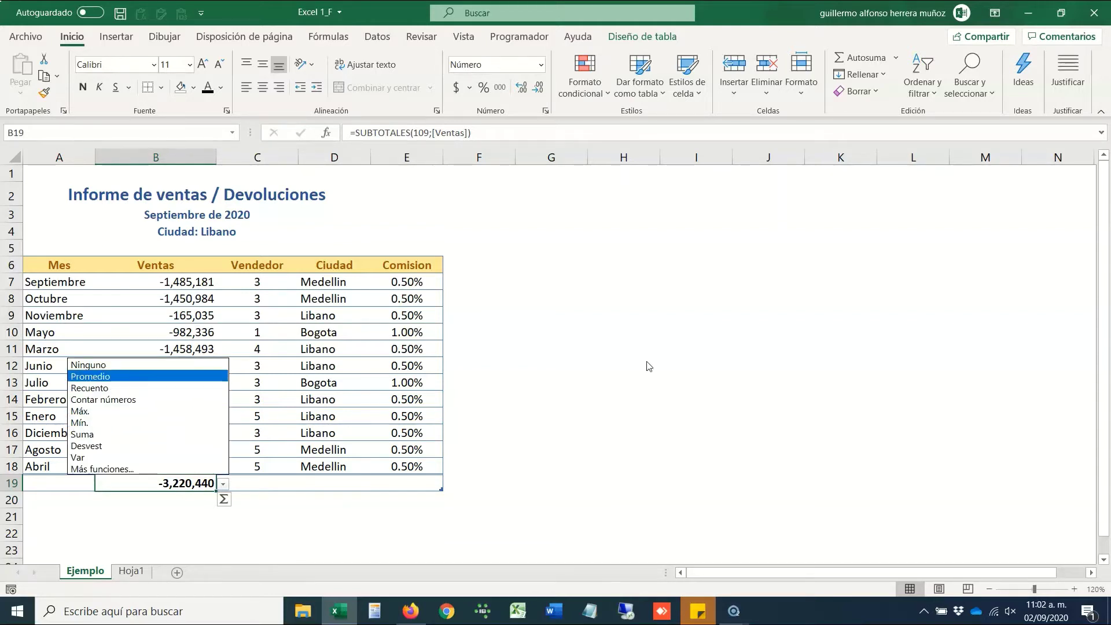
key(Return)
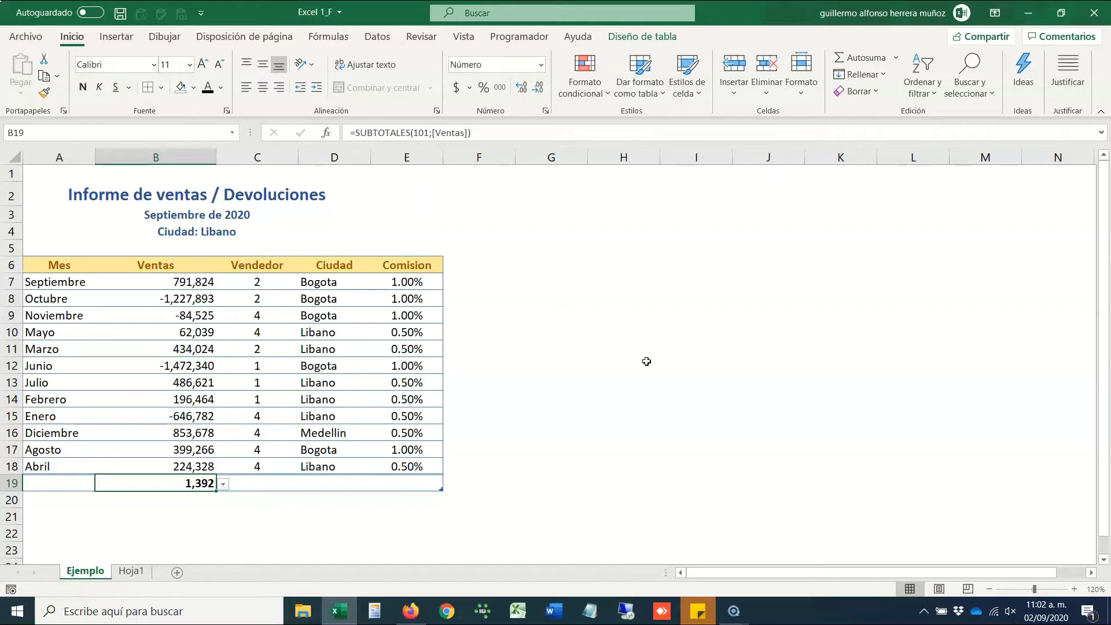
Fill G7:G18 with the formula =+B7 so each row references its Ventas value.
click(894, 58)
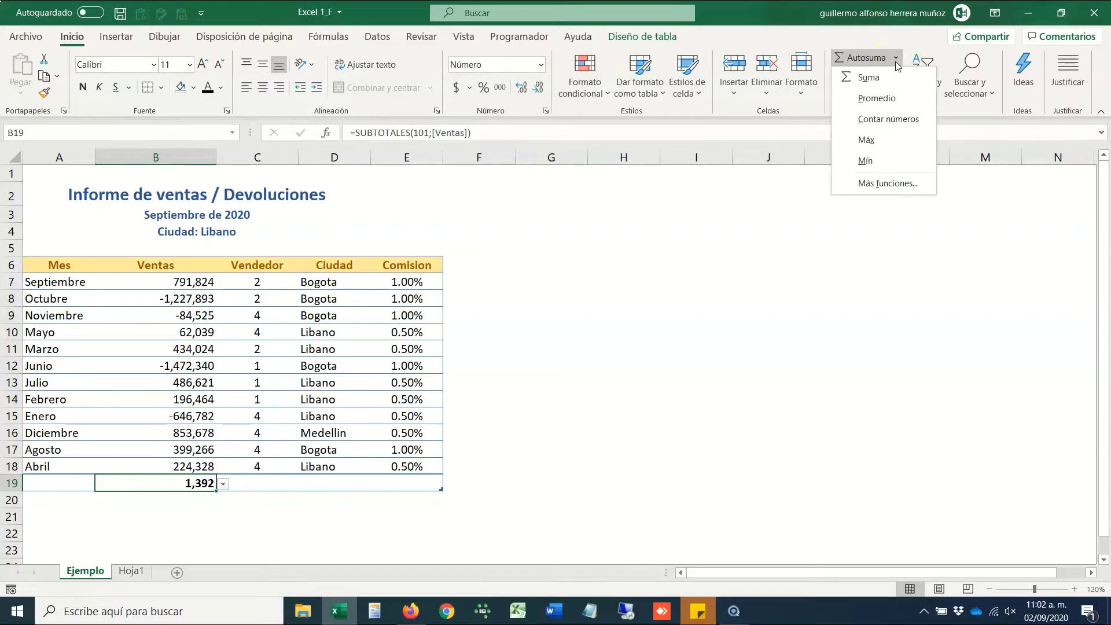
click(505, 287)
click(533, 270)
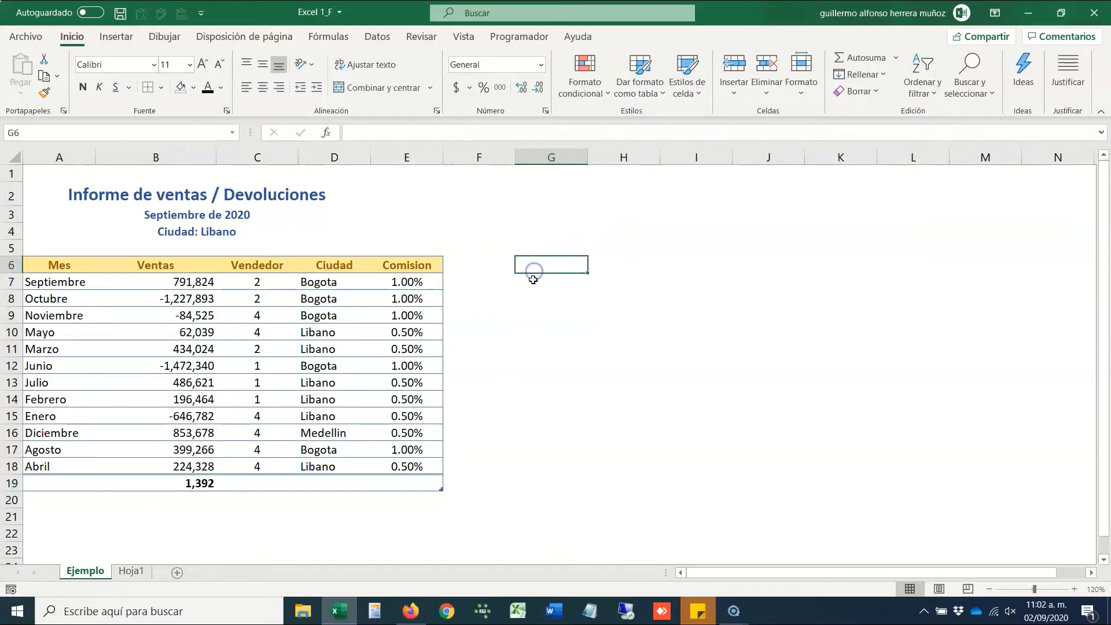
drag(533, 280, 551, 458)
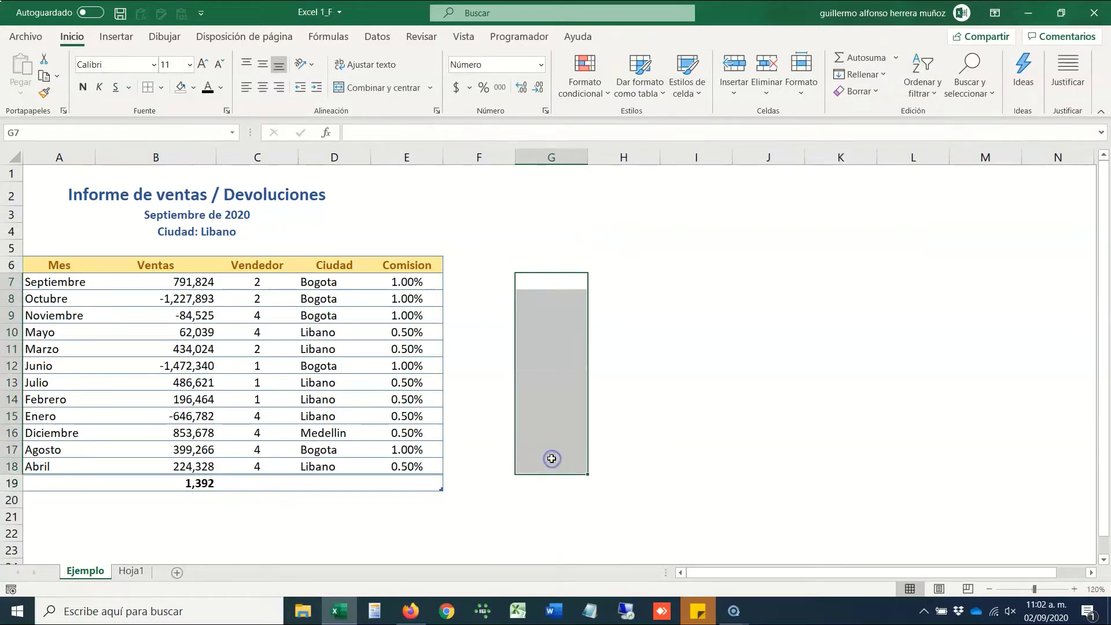
text(=+)
key(Left)
key(Left)
key(Left)
key(Left)
key(Left)
key(ctrl+Return)
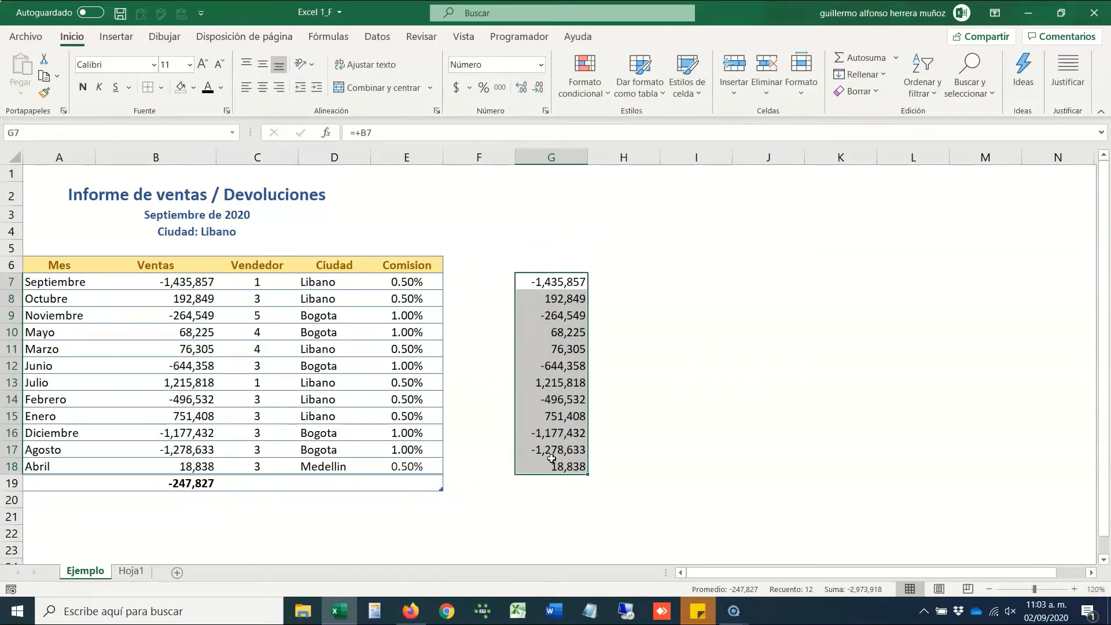
key(ctrl+q)
key(Escape)
Sum G7:G18 in cell G19 with AutoSum and make the total bold.
click(552, 461)
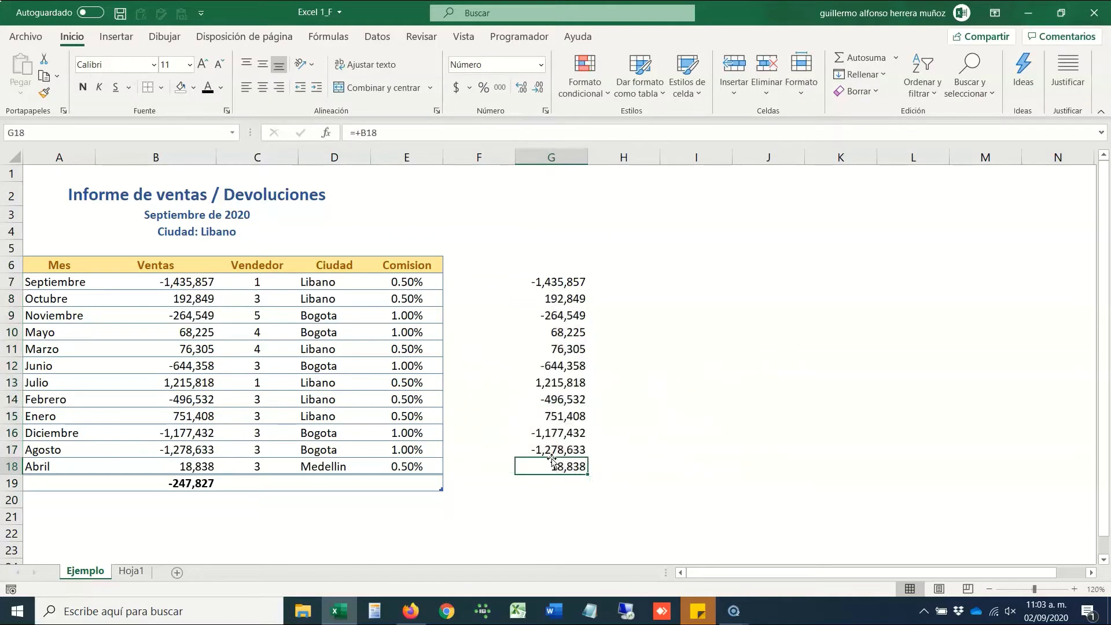
key(Down)
click(861, 58)
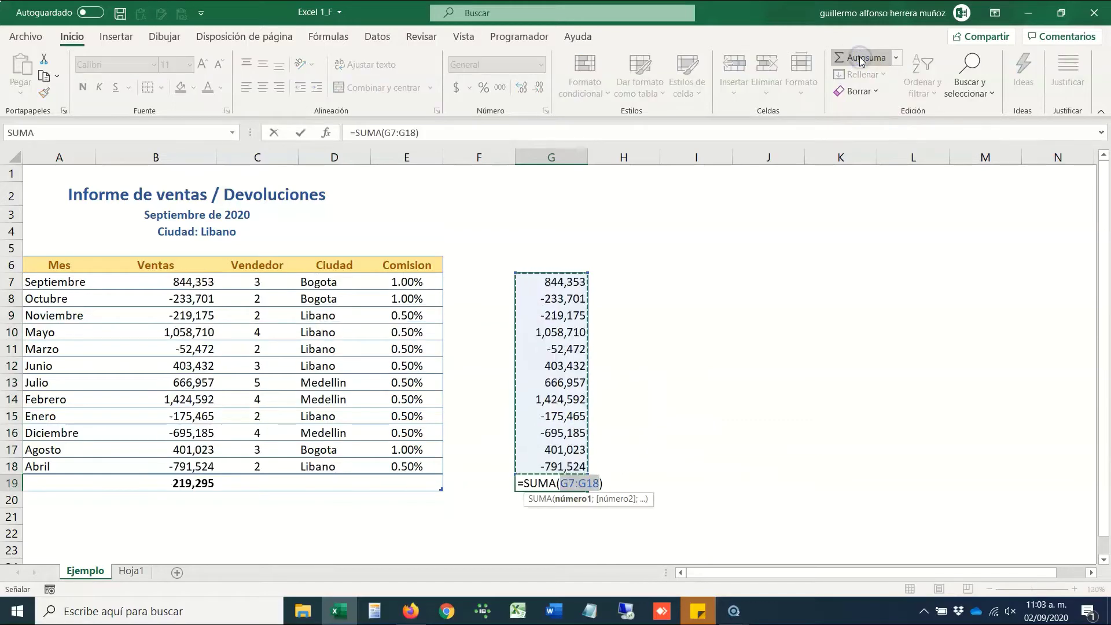
key(Return)
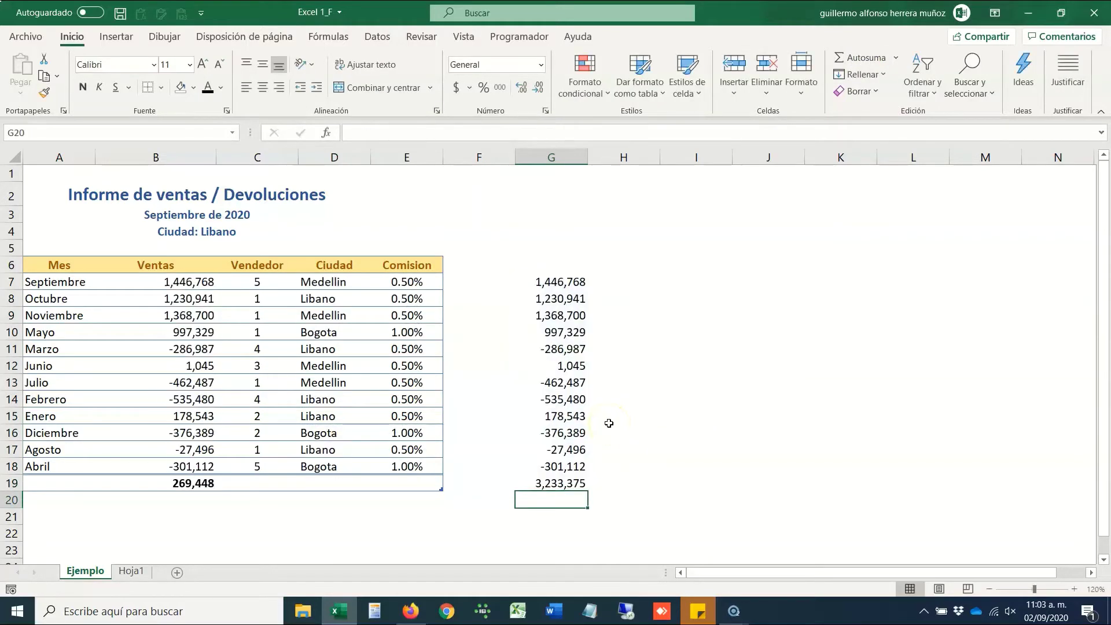
key(Up)
key(ctrl+n)
key(Up)
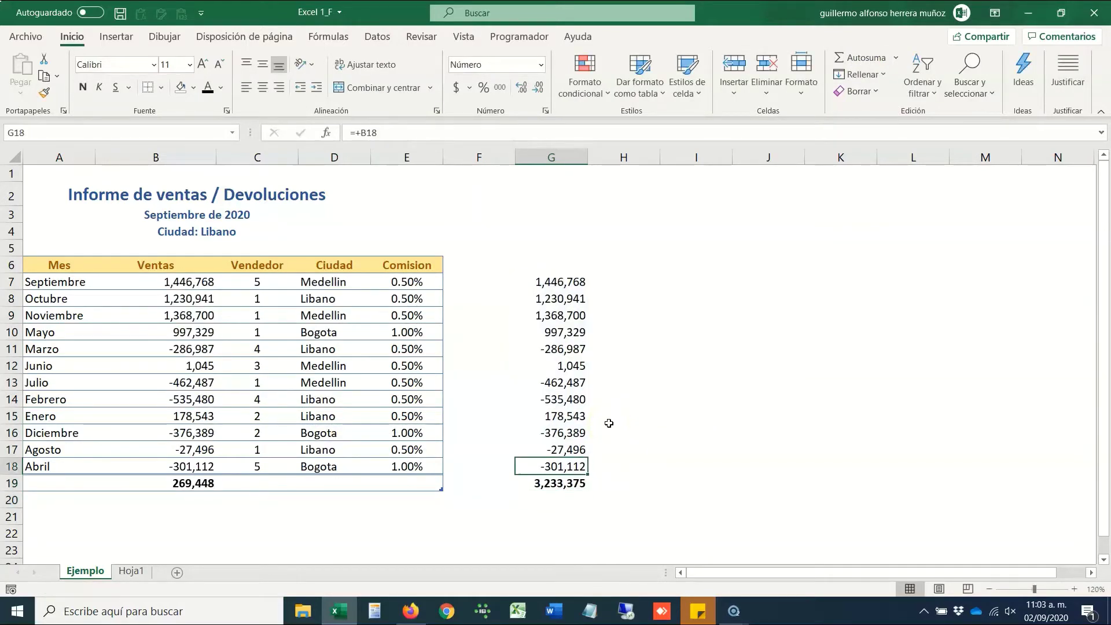
Highlight the cells G7:G18 to review the range included in the G19 total.
key(shift+Up)
key(shift+Up)
key(shift+Up)
key(shift+Up)
key(shift+Up)
key(shift+Up)
key(shift+Up)
key(shift+Up)
key(shift+Up)
key(shift+Up)
key(shift+Up)
key(shift+Down)
key(shift+Down)
key(shift+Down)
key(shift+Down)
key(shift+Down)
key(shift+Down)
key(shift+Down)
key(shift+Down)
key(shift+Down)
key(shift+Down)
key(shift+Down)
key(Down)
key(Up)
key(Down)
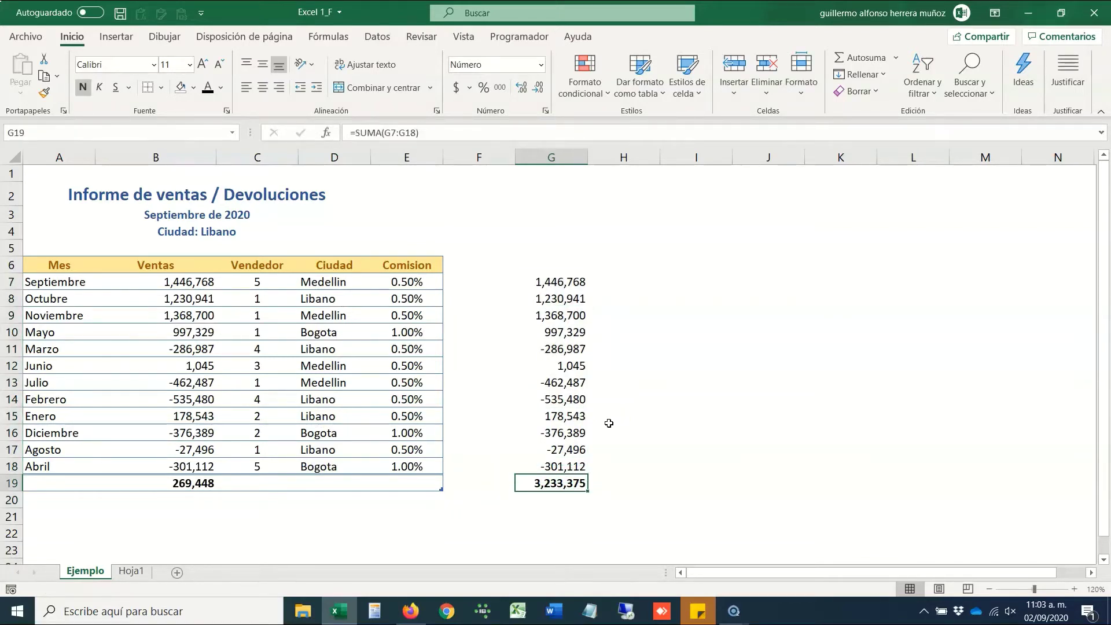
Examine the SUMA formula in G19 and its start and end cell references, leaving it unchanged.
key(F2)
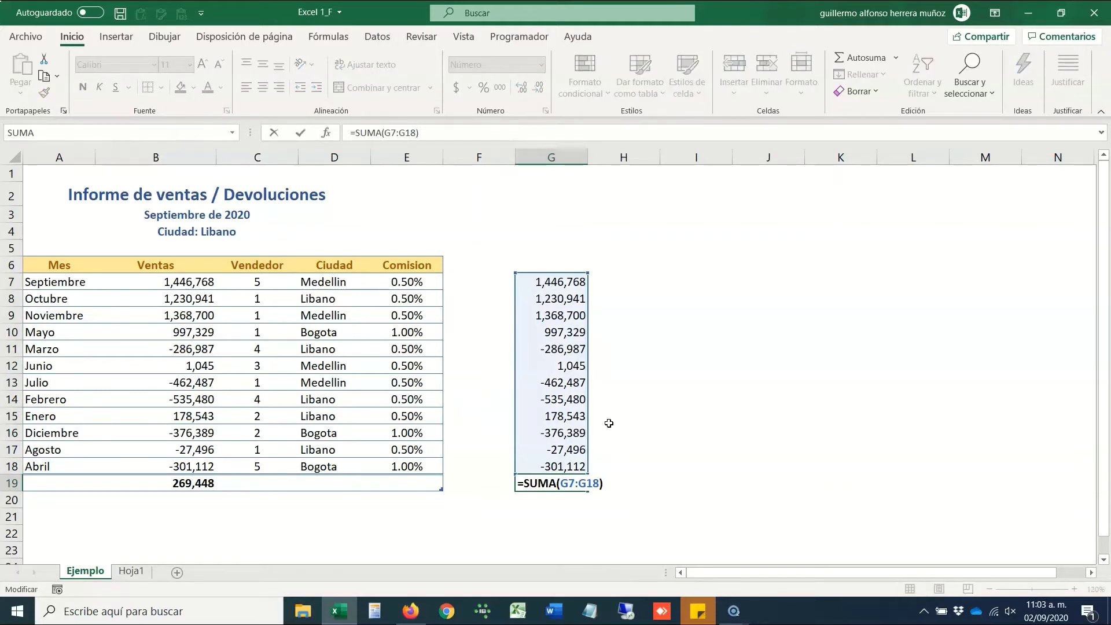
key(Escape)
key(Up)
key(F2)
key(Escape)
key(Down)
key(F2)
double_click(565, 483)
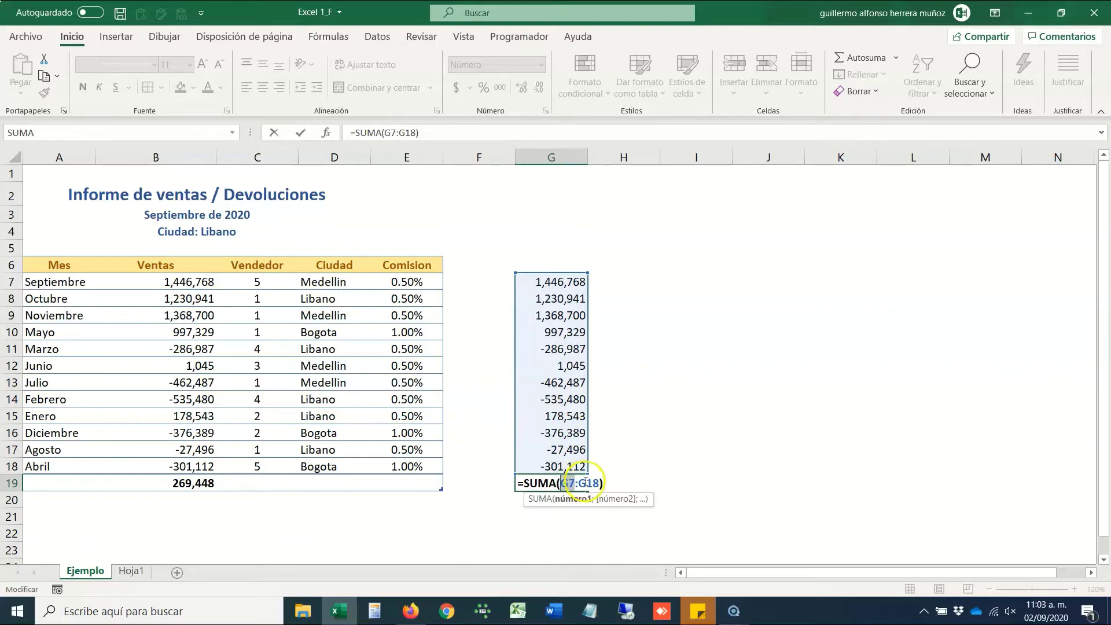
double_click(593, 483)
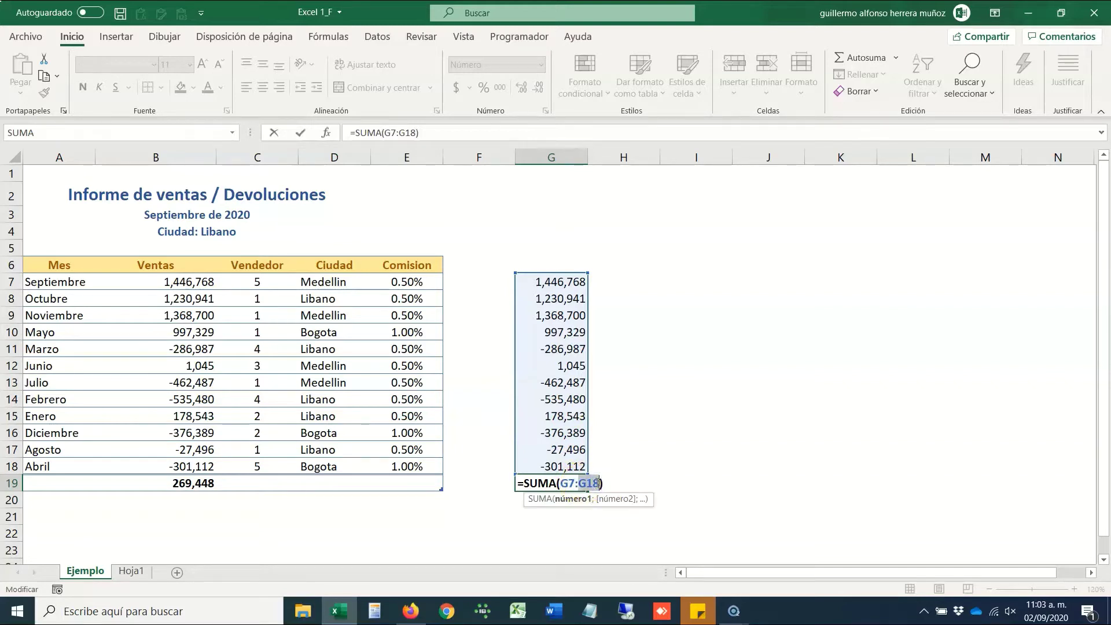
key(Escape)
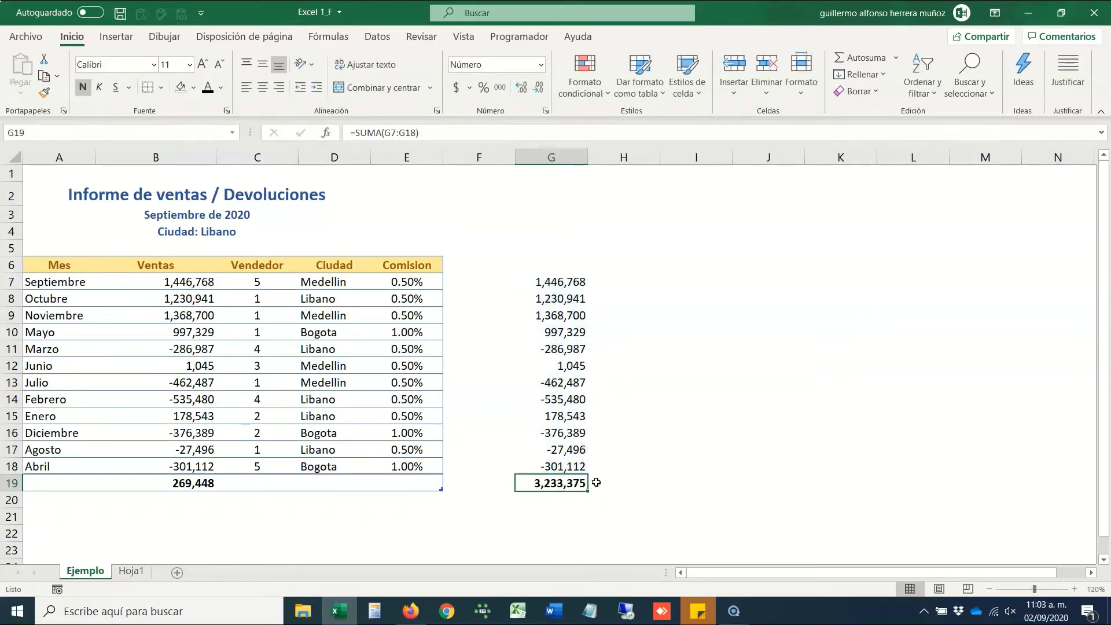
key(F2)
key(Return)
key(Up)
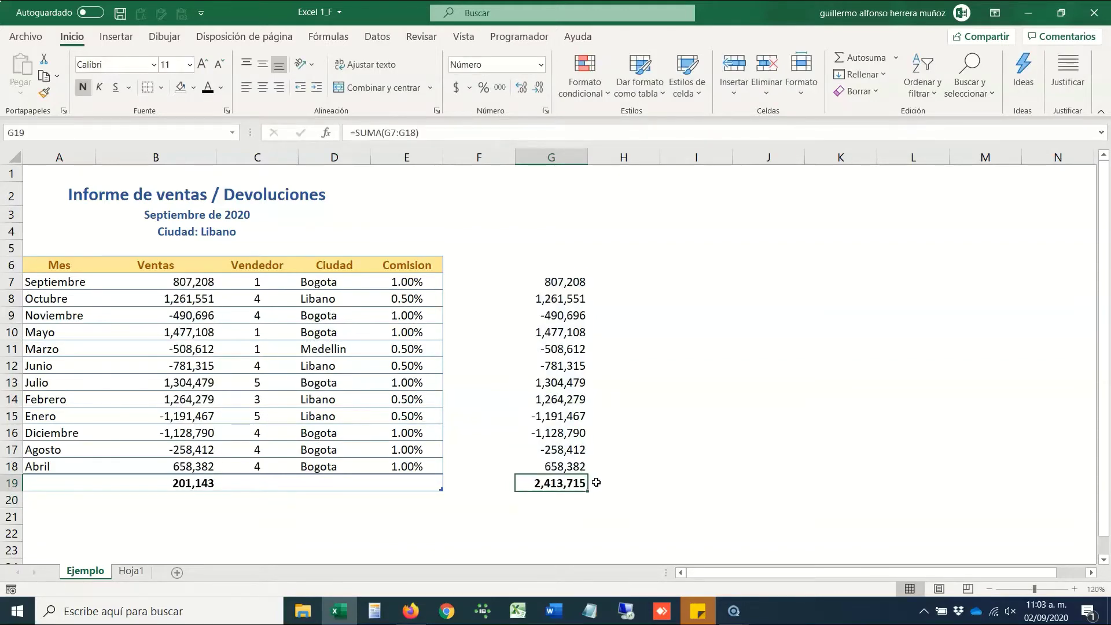
key(F2)
key(Escape)
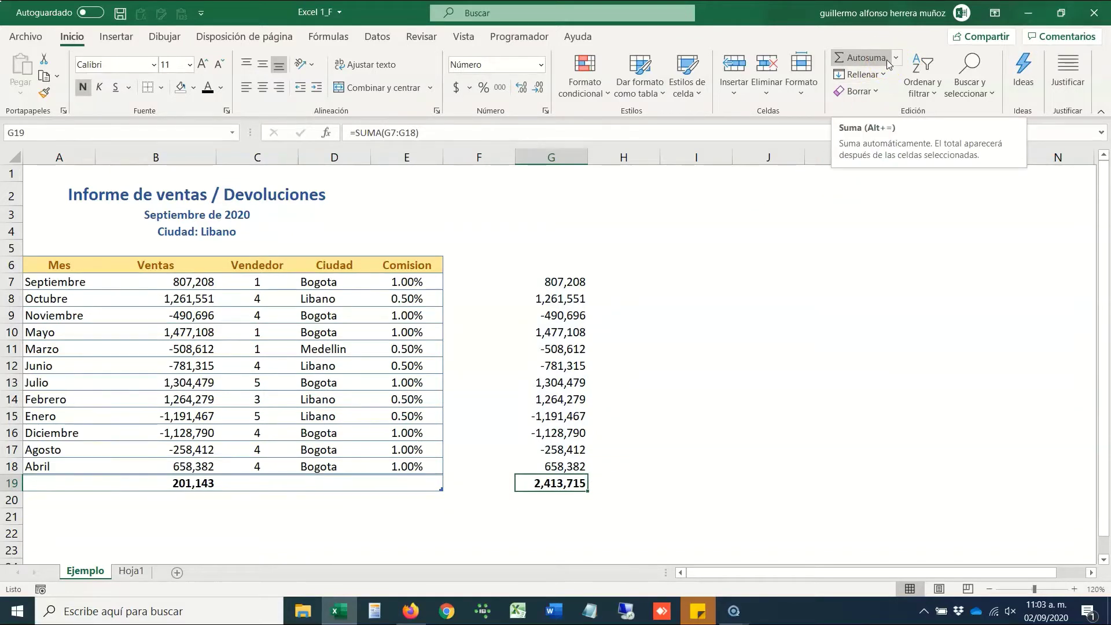
Insert a blank column at G, before the copied sales values, and select cell G6.
click(883, 75)
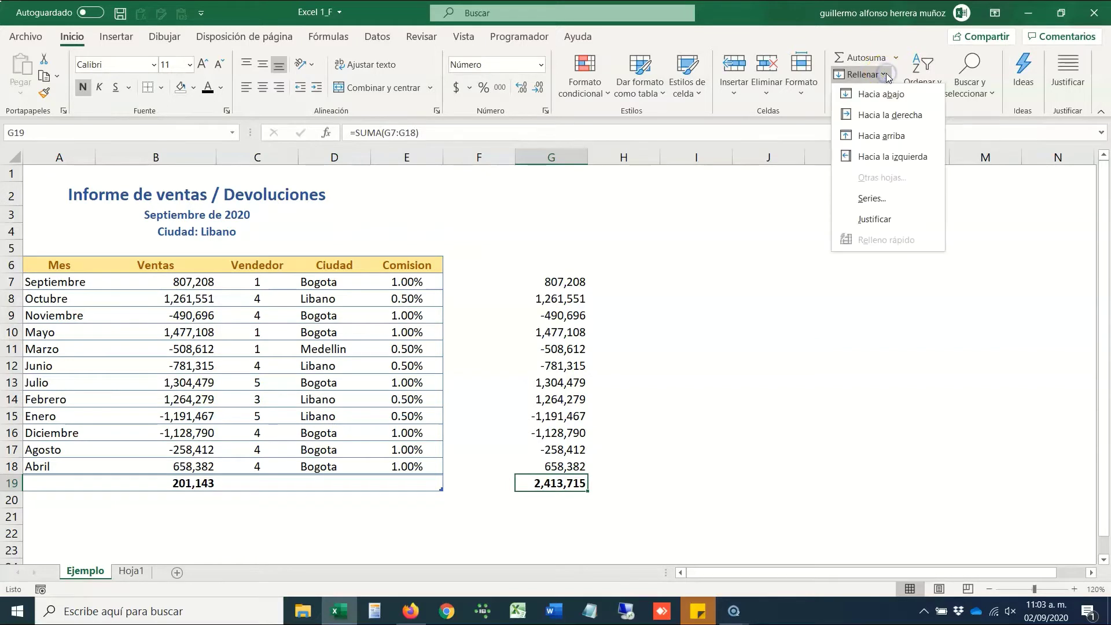
click(553, 281)
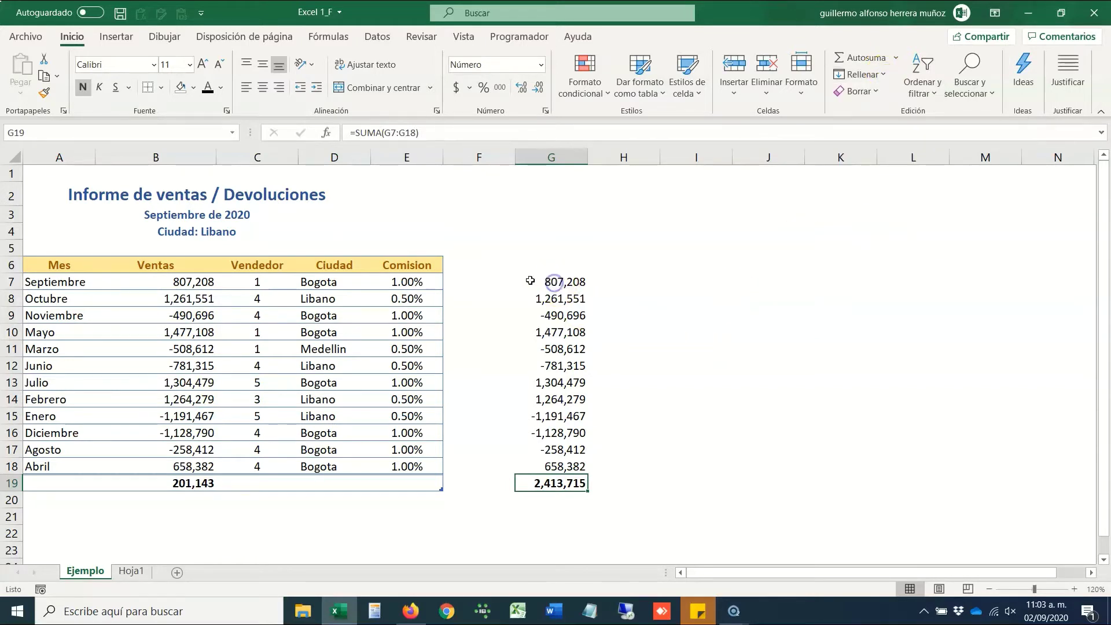
click(521, 261)
key(ctrl+space)
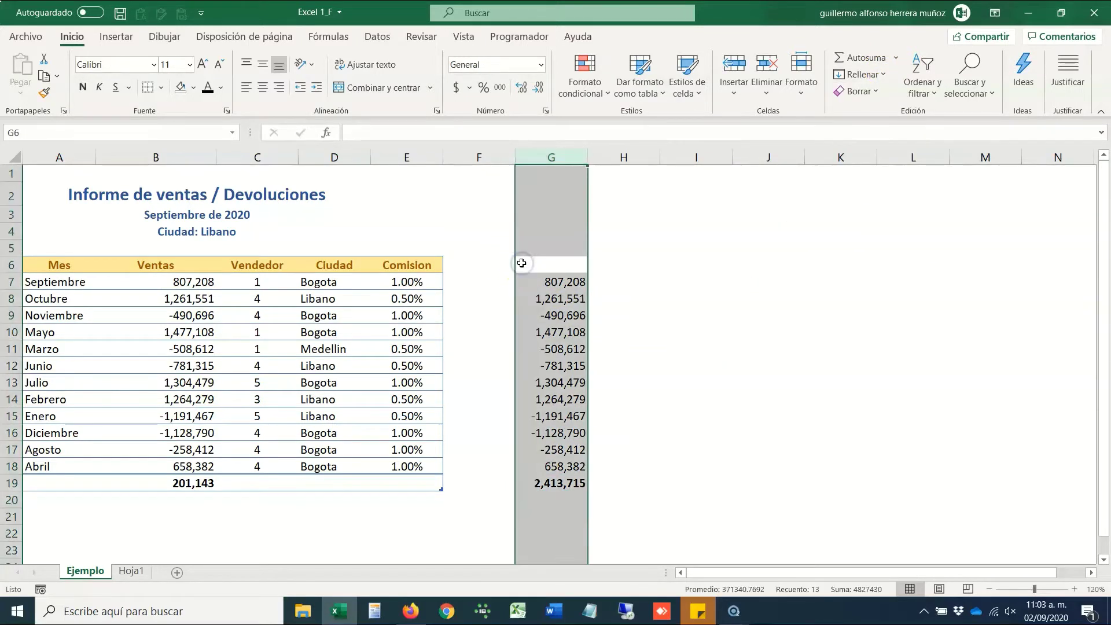
key(ctrl+plus)
click(522, 262)
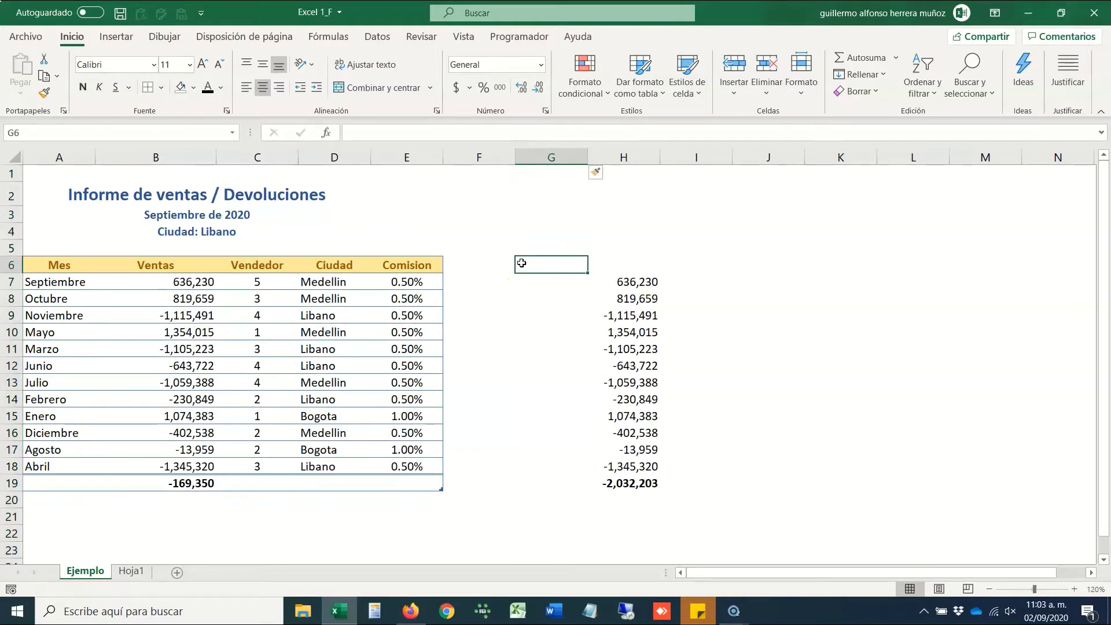
Enter the header # Mes in G6 and the numbers 1 and 2 in G7 and G8.
text(#)
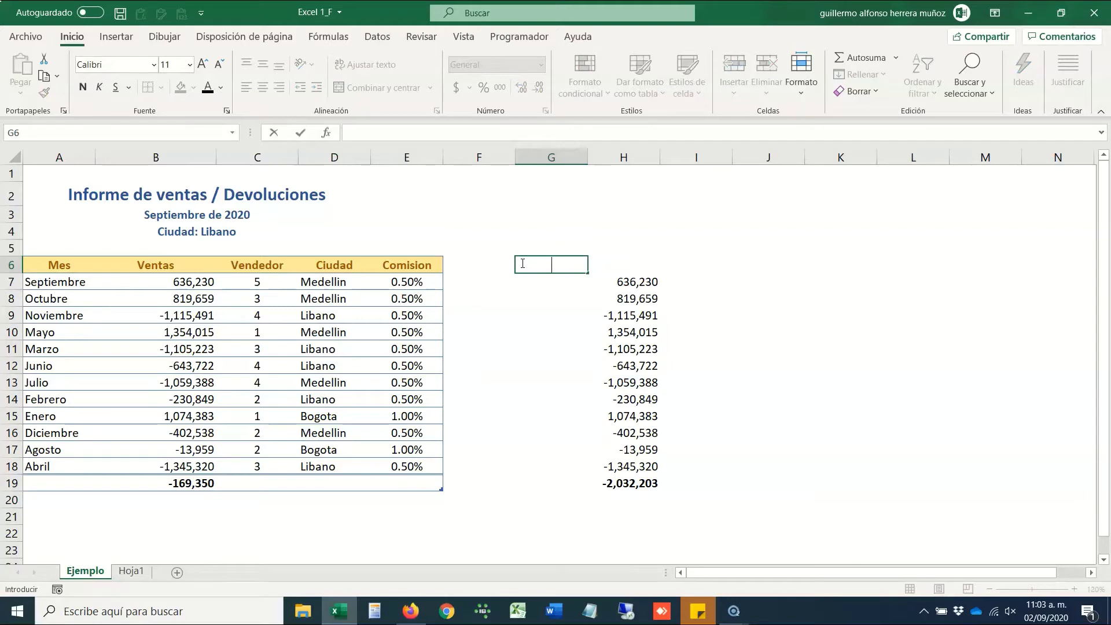
text( Mes)
key(Return)
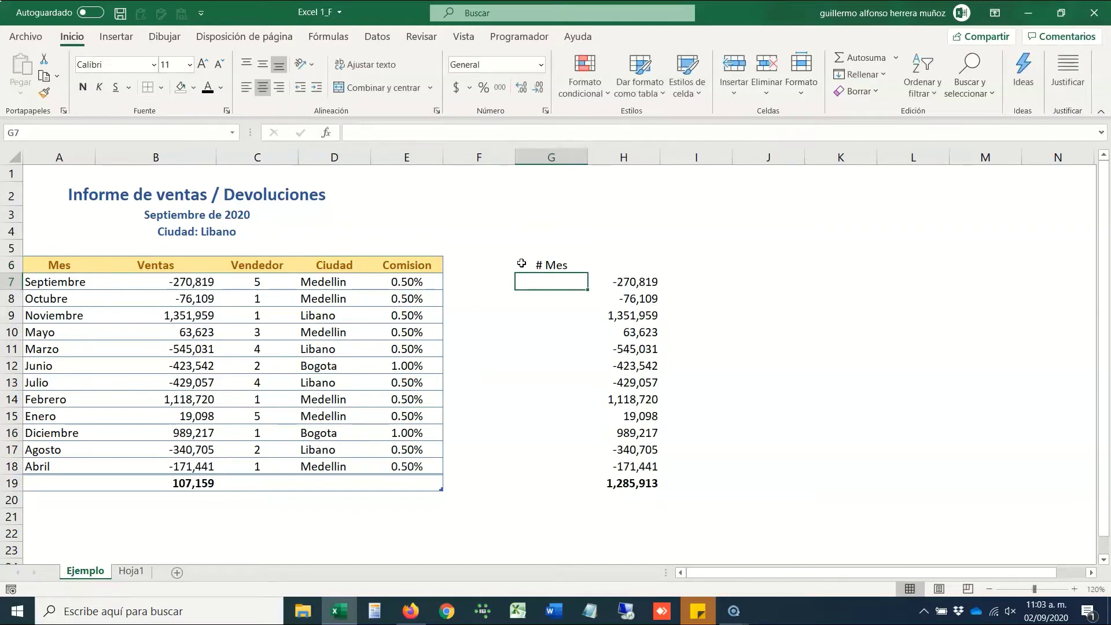
text(1)
key(Return)
text(2)
key(Return)
key(Up)
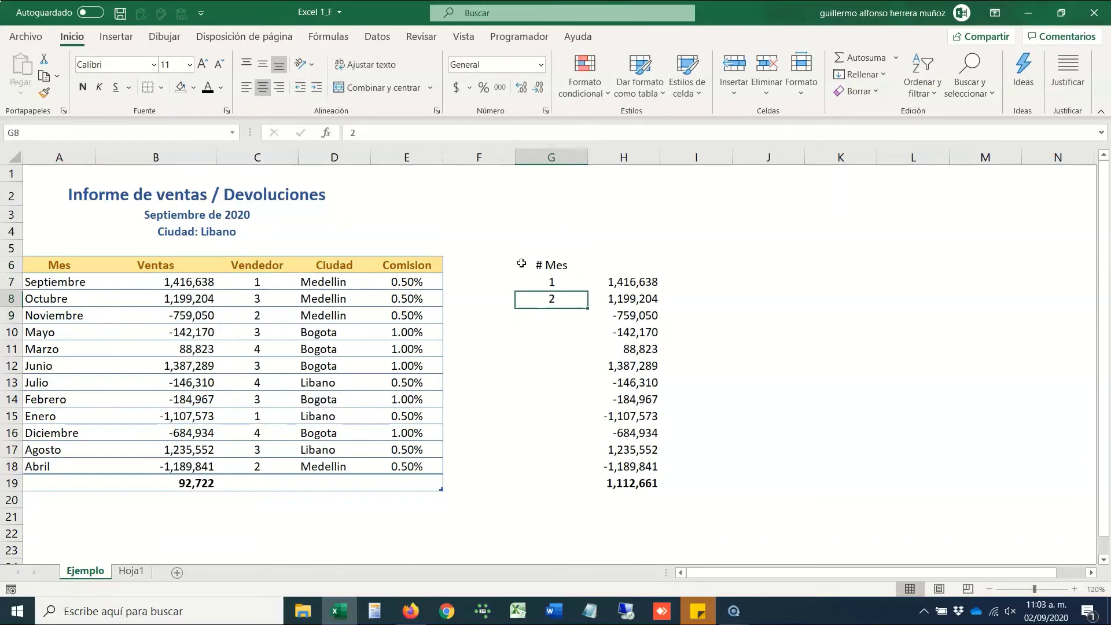
Select G7:G8 and apply the Fill Down command to the range.
key(Up)
key(shift+Down)
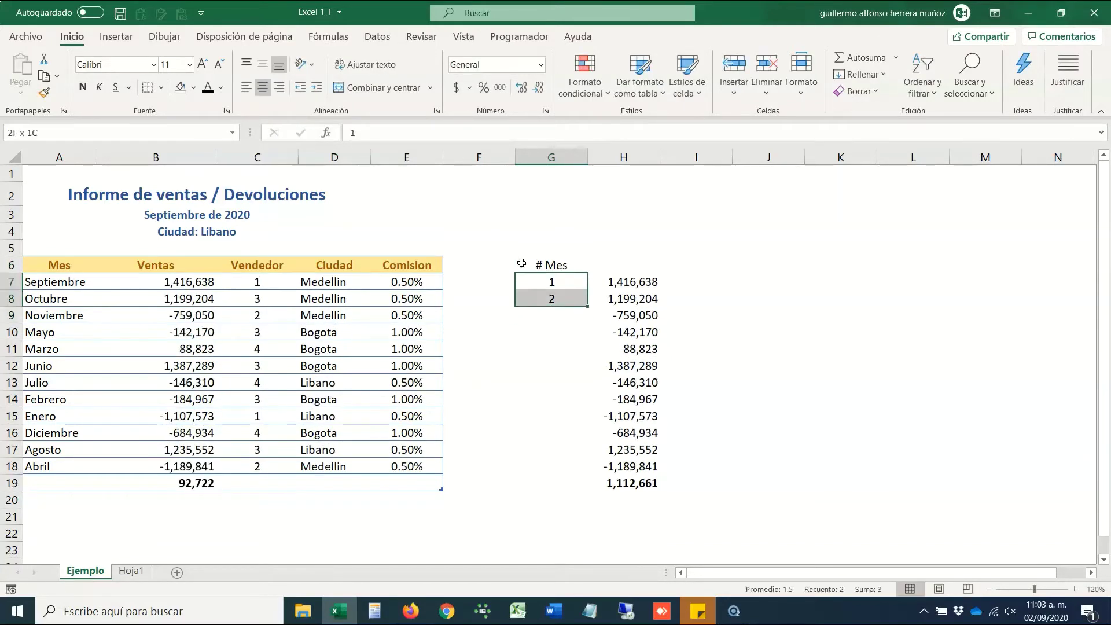
click(883, 75)
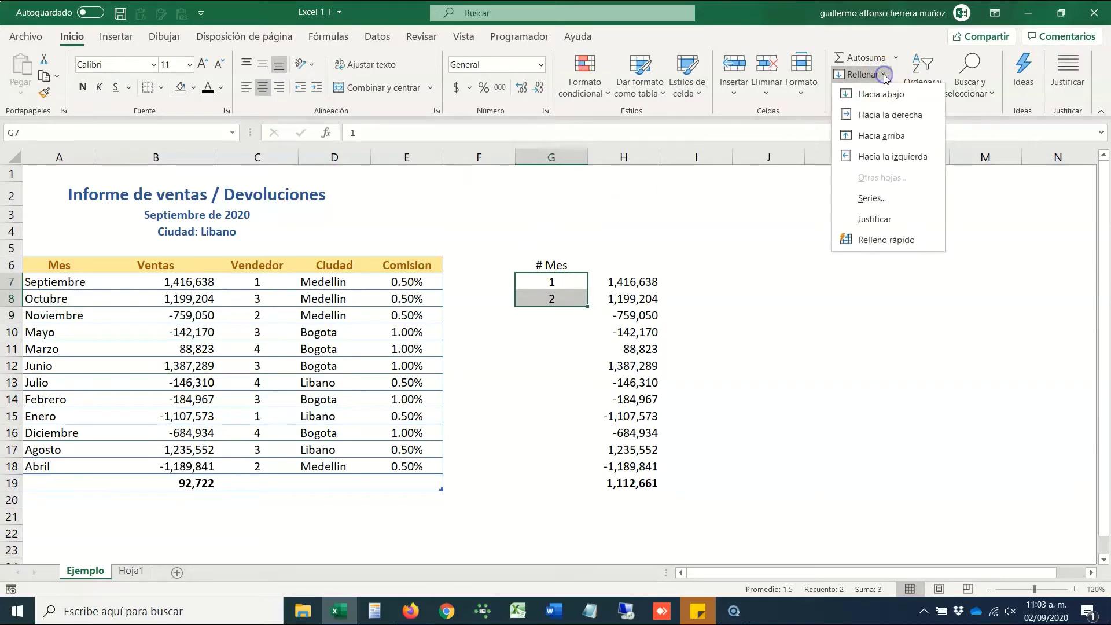
click(902, 99)
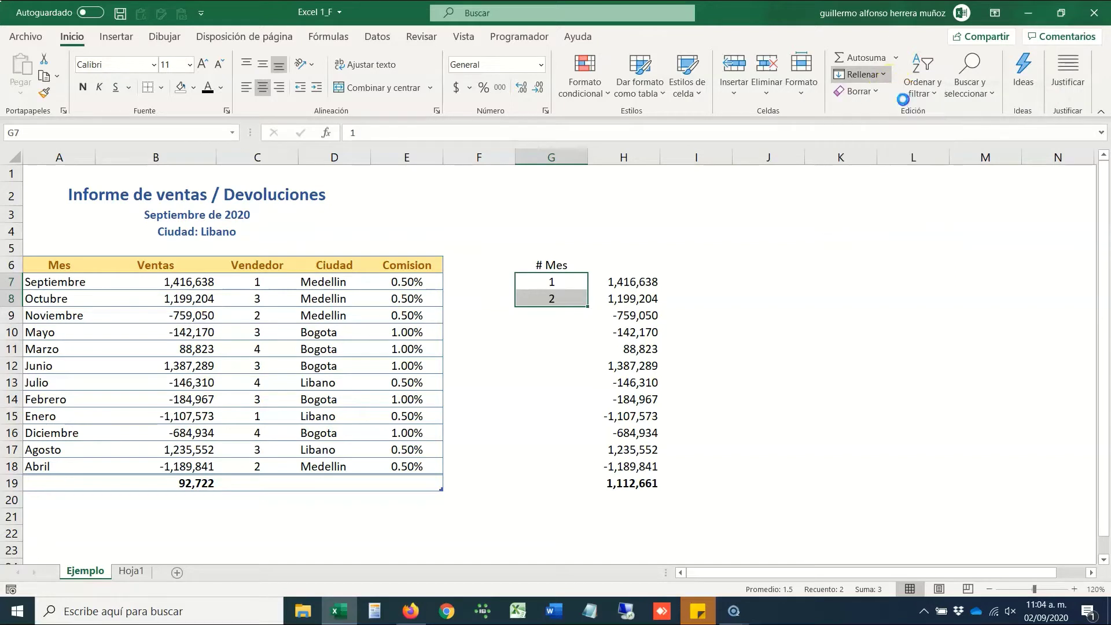
Fill the first value in G7 down through G18.
click(558, 280)
drag(559, 280, 551, 465)
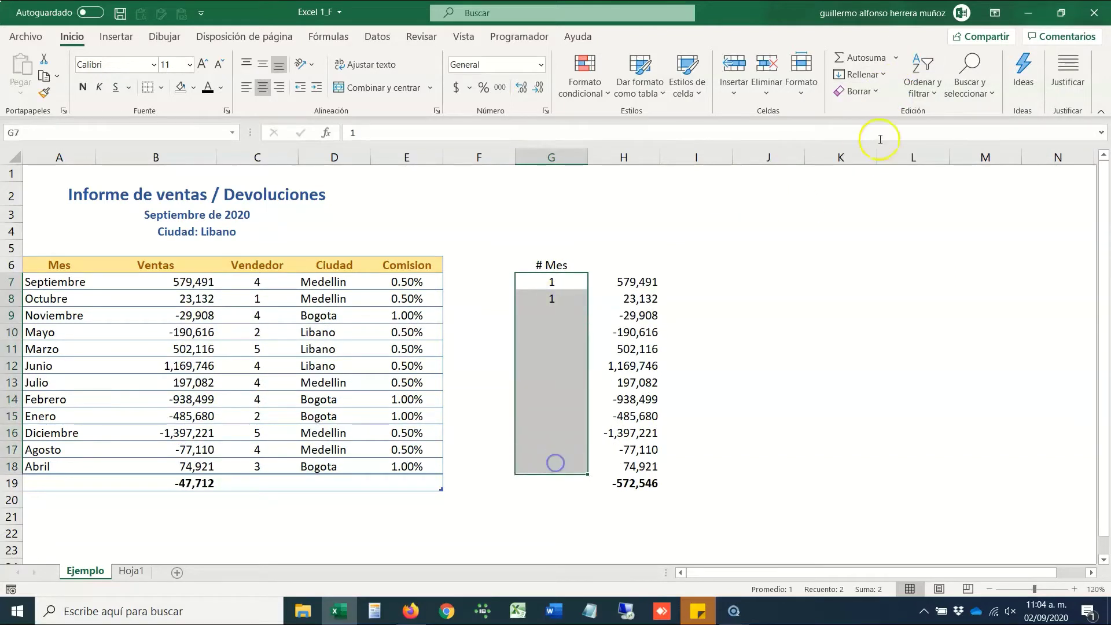
click(874, 77)
click(881, 94)
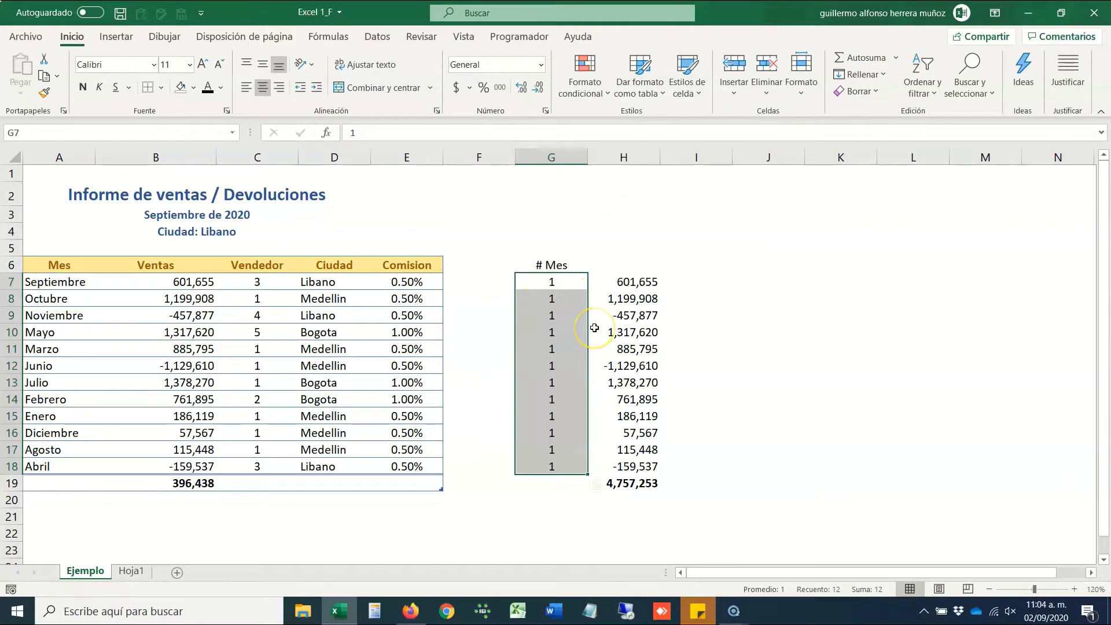
Enter the formula +fila() in all cells of G7:G18 and apply Fill Down to the range.
text(+fila())
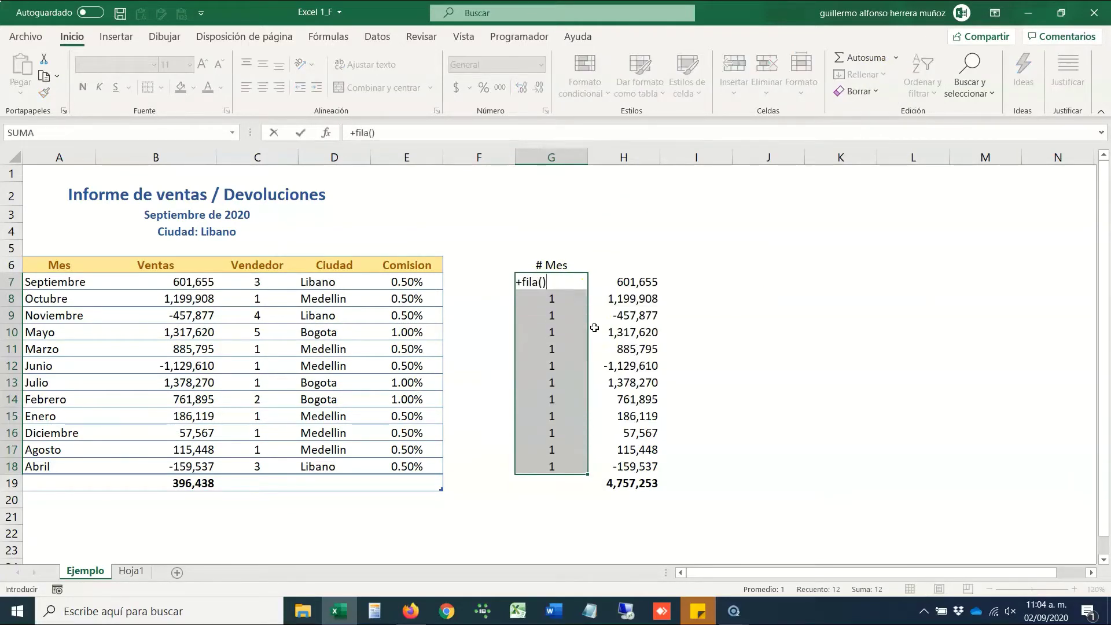
key(ctrl+Return)
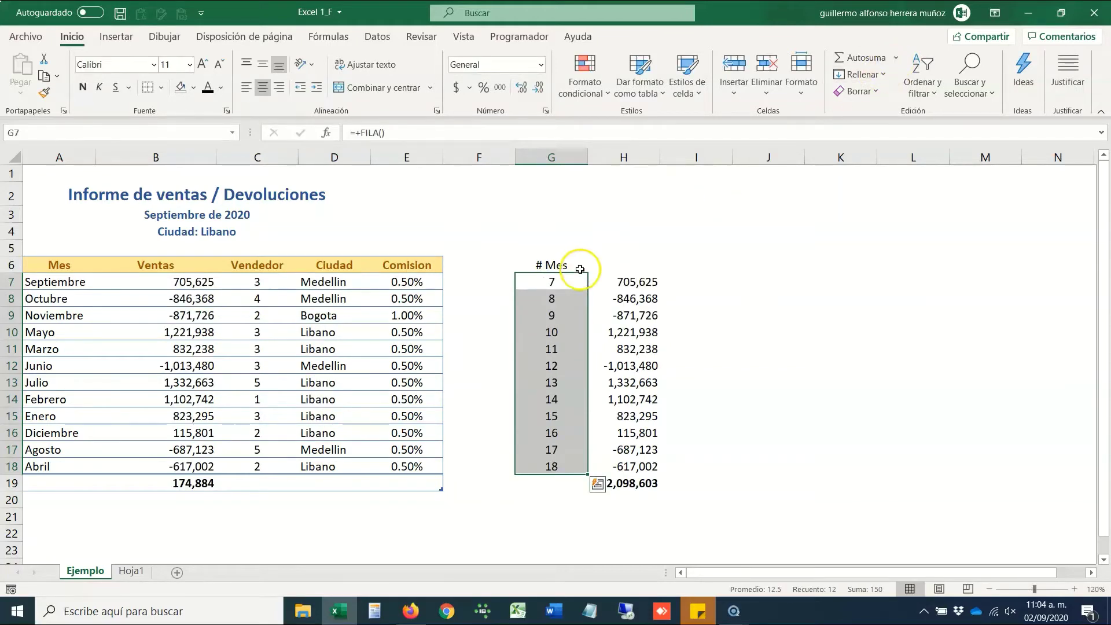
click(564, 281)
key(ctrl+shift+Down)
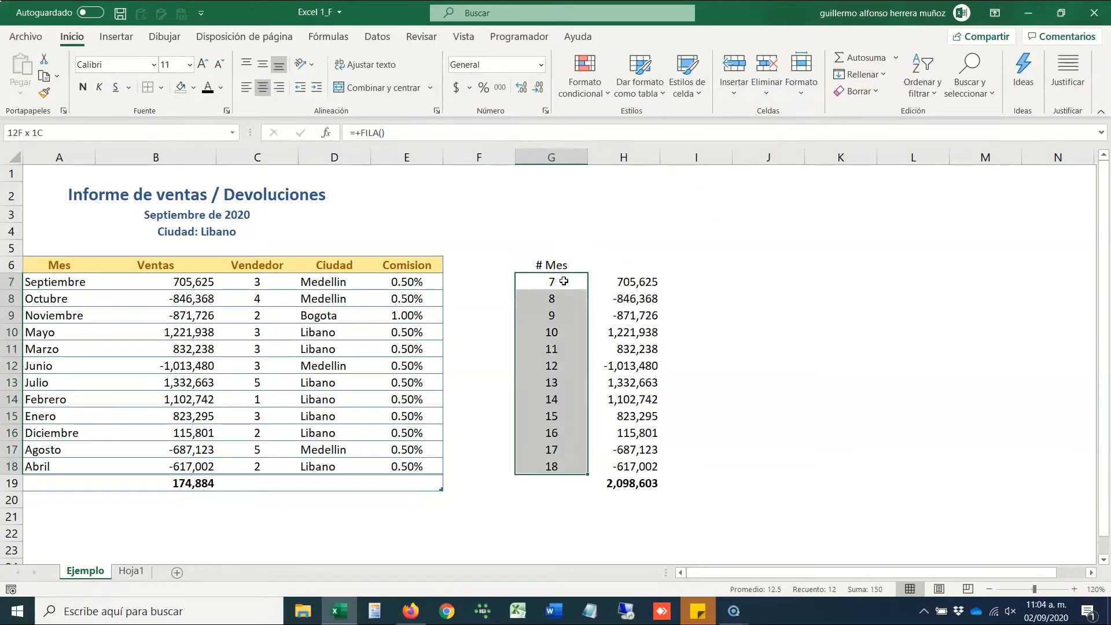
click(882, 76)
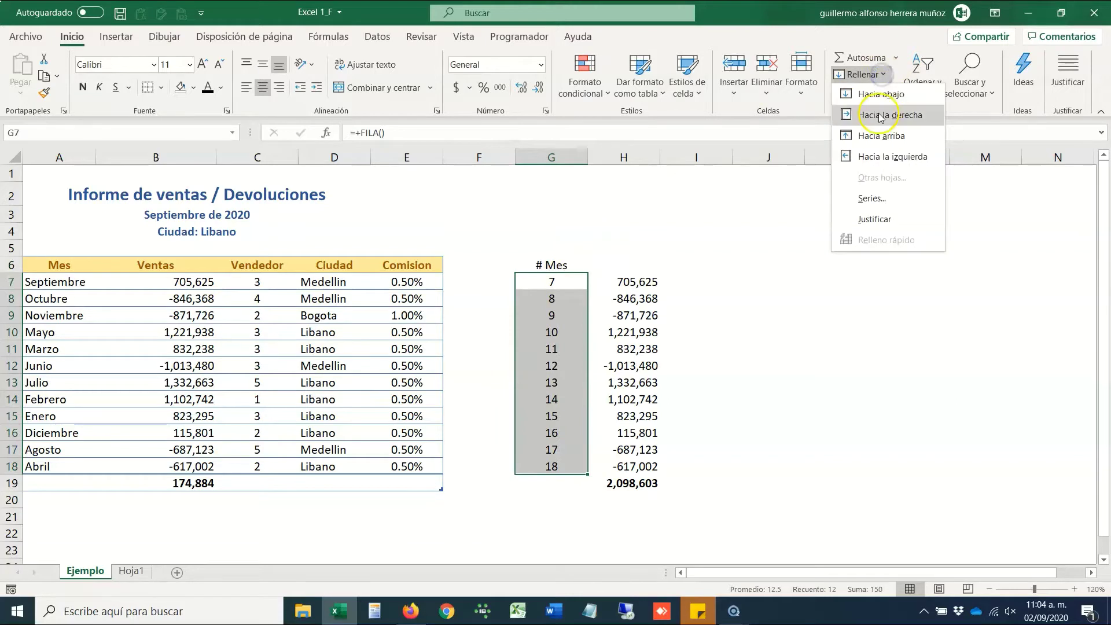
click(889, 96)
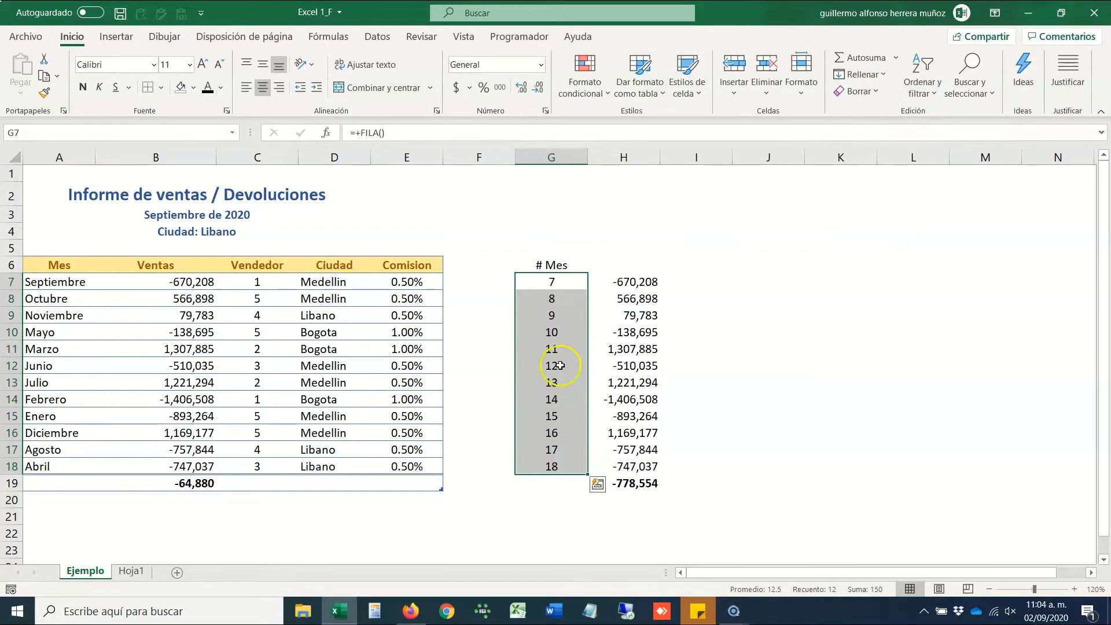
click(554, 348)
drag(563, 280, 556, 462)
click(882, 76)
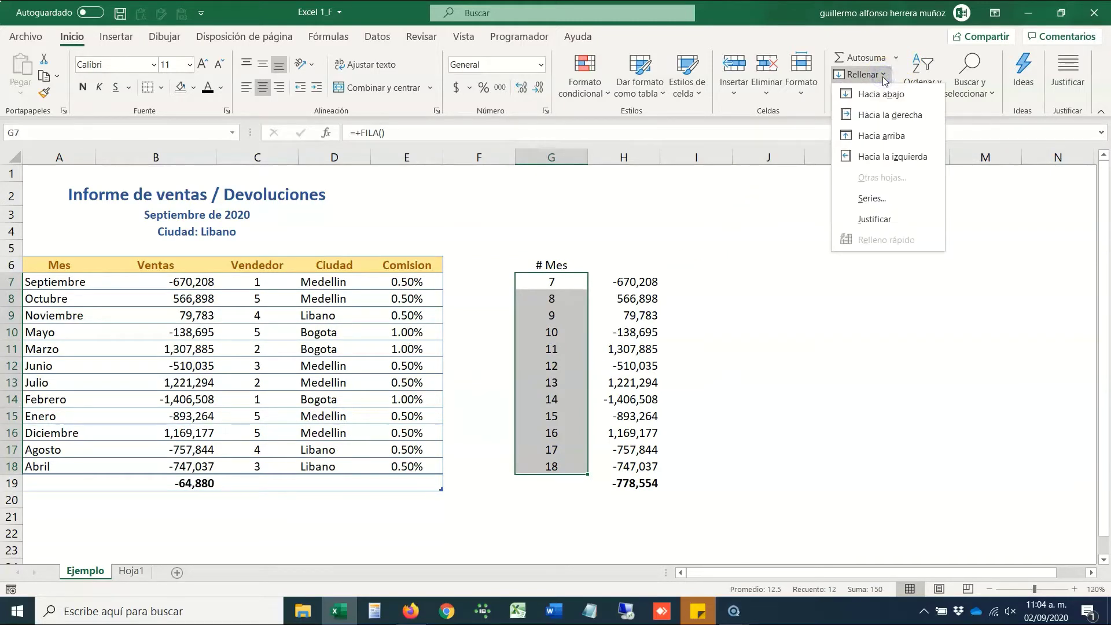
click(571, 297)
Enter 1 in G7 and 2 in G8, and delete the contents of G9:G18.
click(568, 288)
text(1)
key(Return)
text(2)
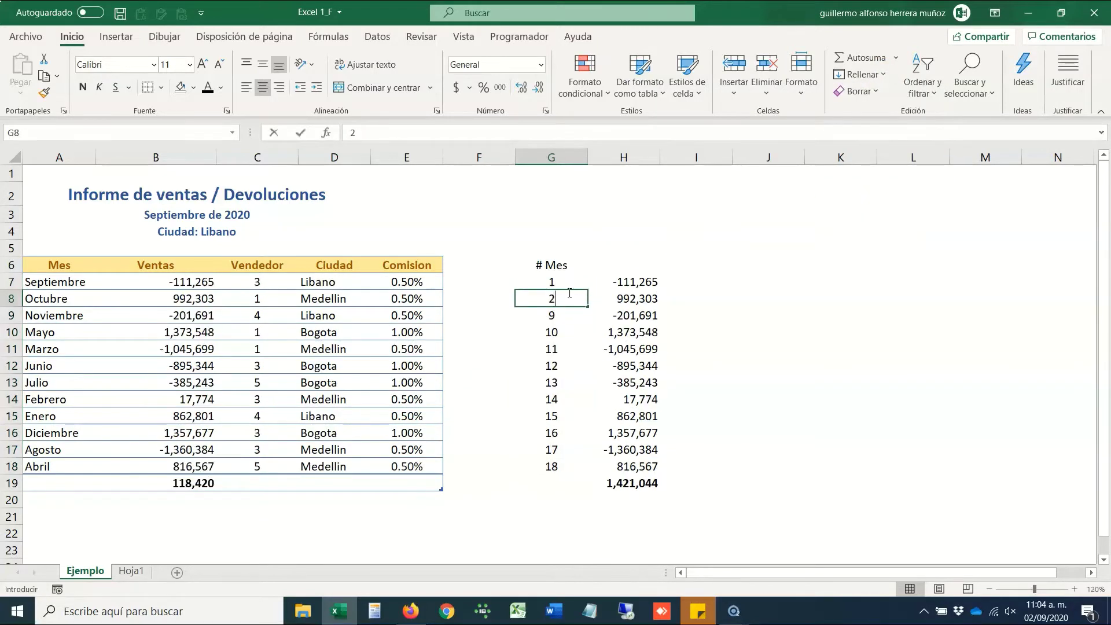
key(Return)
key(Down)
key(ctrl+shift+Down)
key(Up)
key(ctrl+shift+Down)
key(Delete)
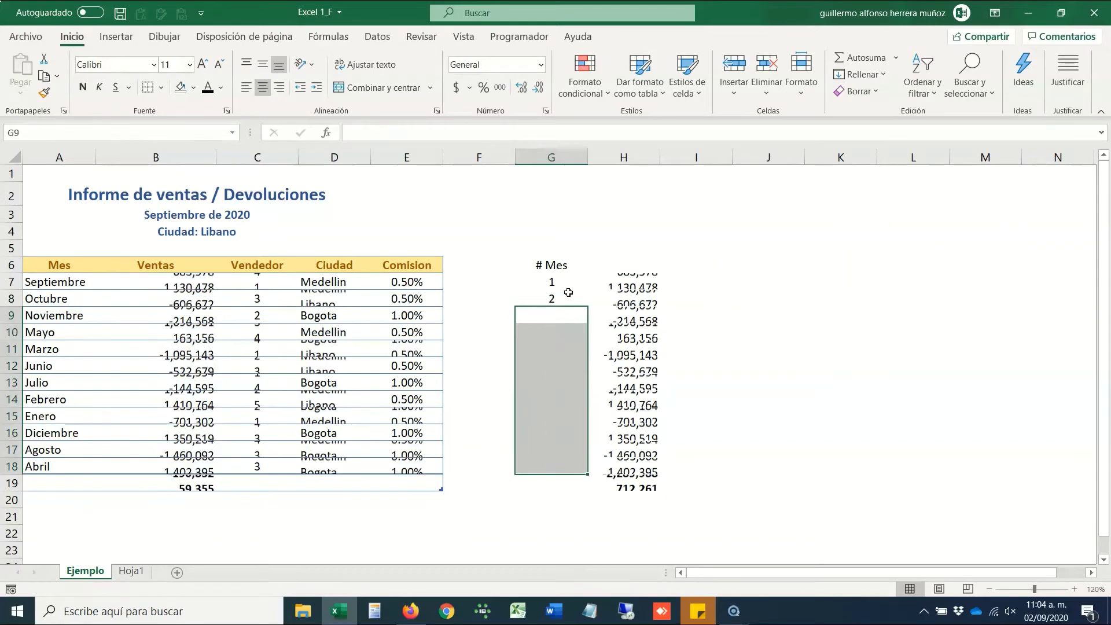
Select G7:G18 and apply a linear Fill Series in rows with an increment of 1.
key(Up)
key(Up)
key(shift+Down)
key(shift+Down)
key(shift+Down)
key(shift+Down)
key(shift+Down)
key(shift+Down)
key(shift+Down)
key(shift+Down)
key(shift+Down)
key(shift+Down)
key(shift+Down)
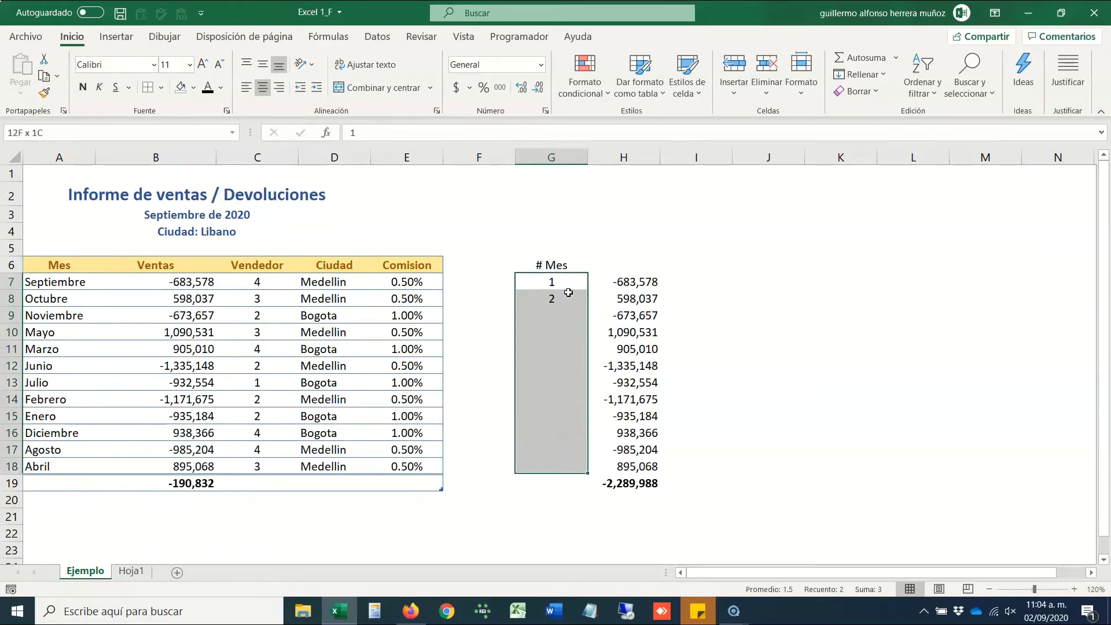
click(865, 76)
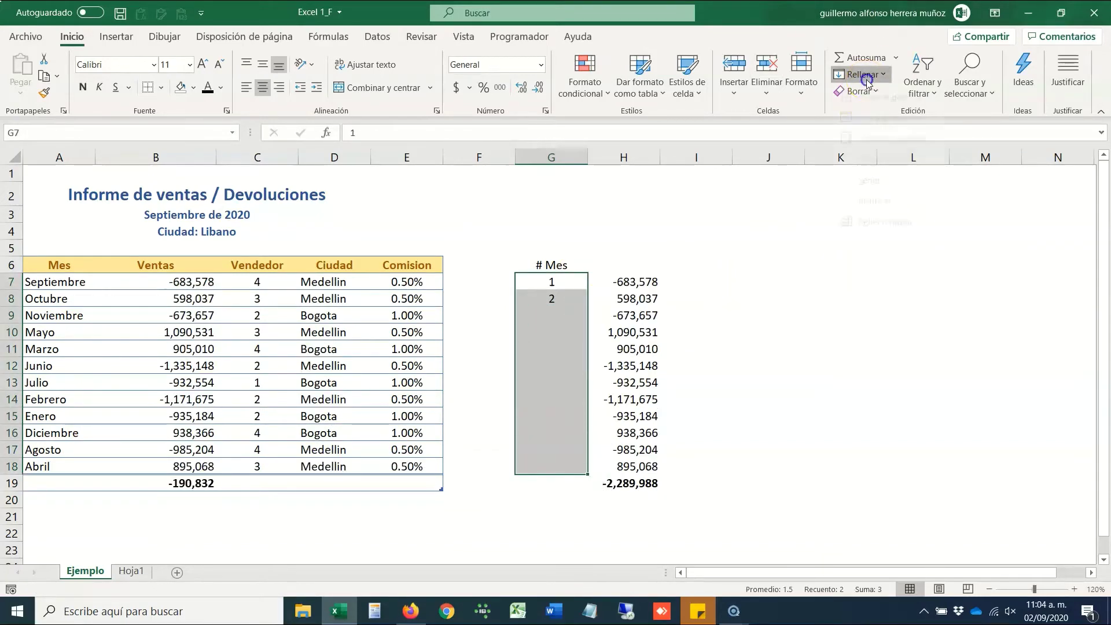
click(892, 203)
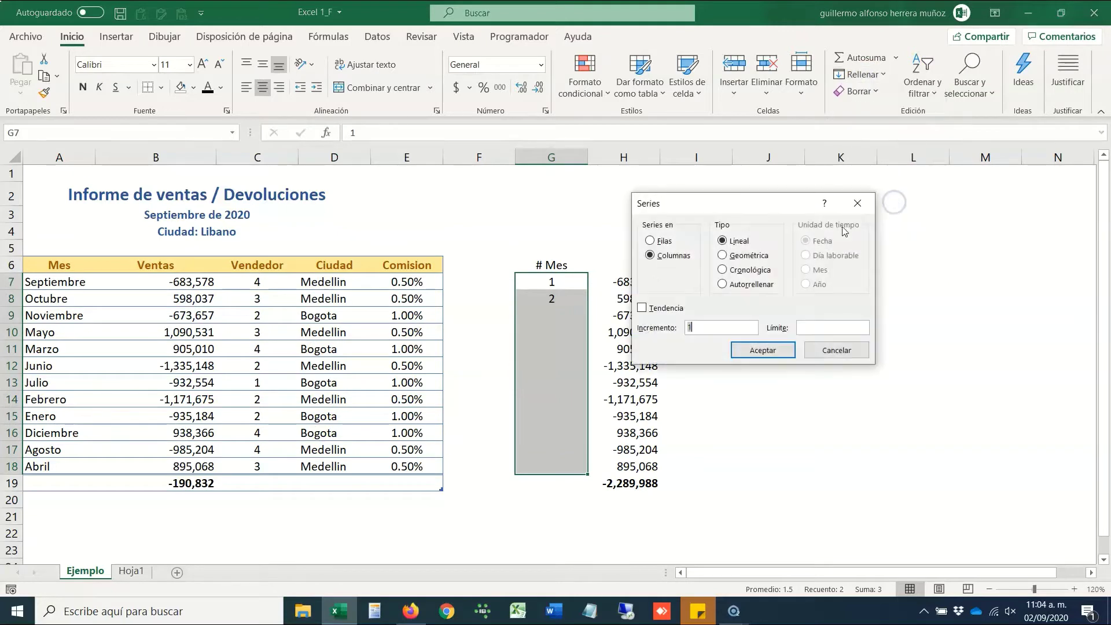
drag(751, 204, 840, 203)
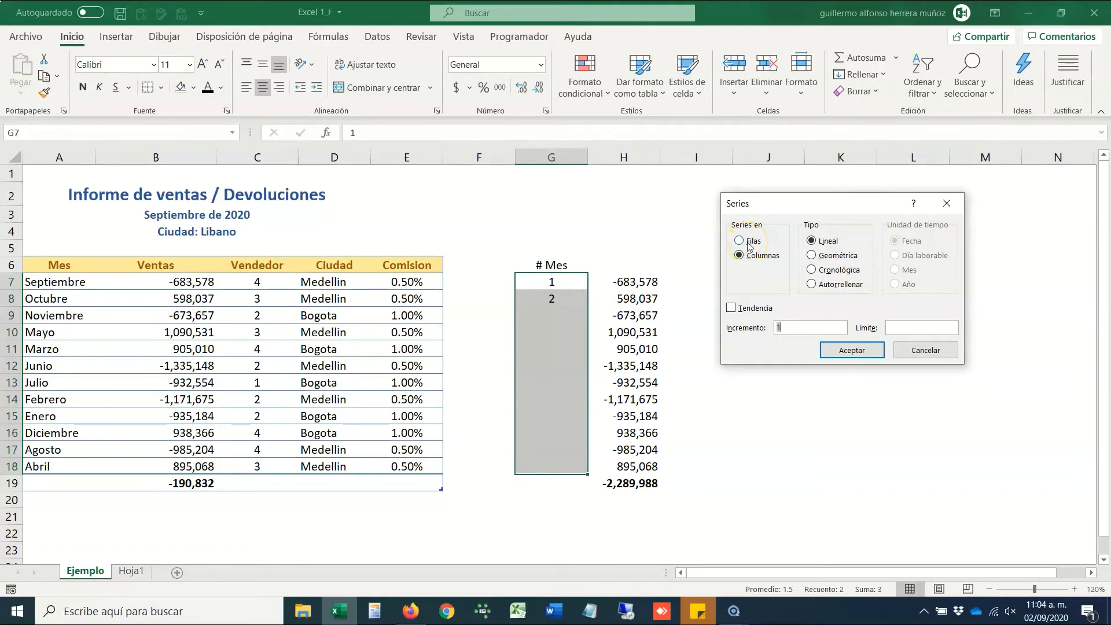
click(740, 241)
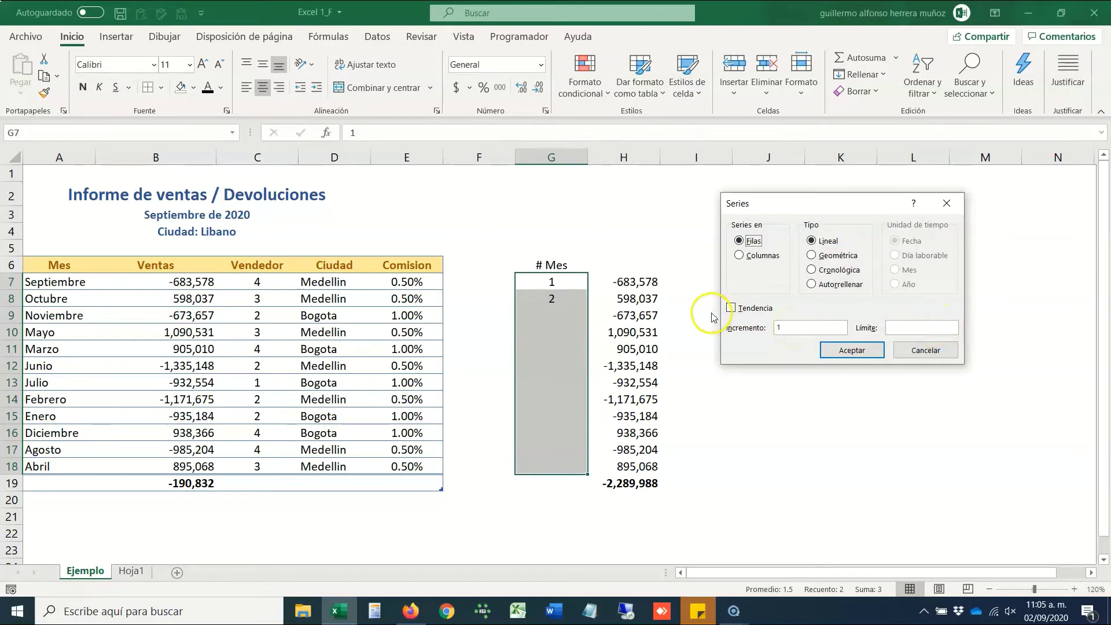
click(861, 346)
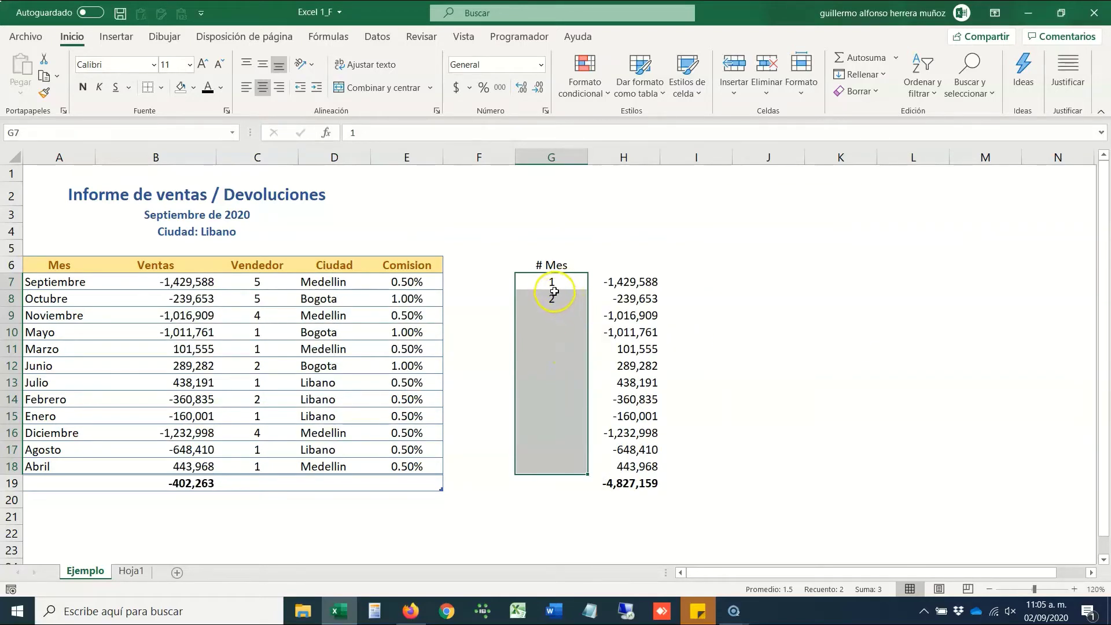
Fill G7:G18 with a linear series in columns, using an increment of 1.
click(558, 285)
drag(560, 288, 560, 466)
click(883, 75)
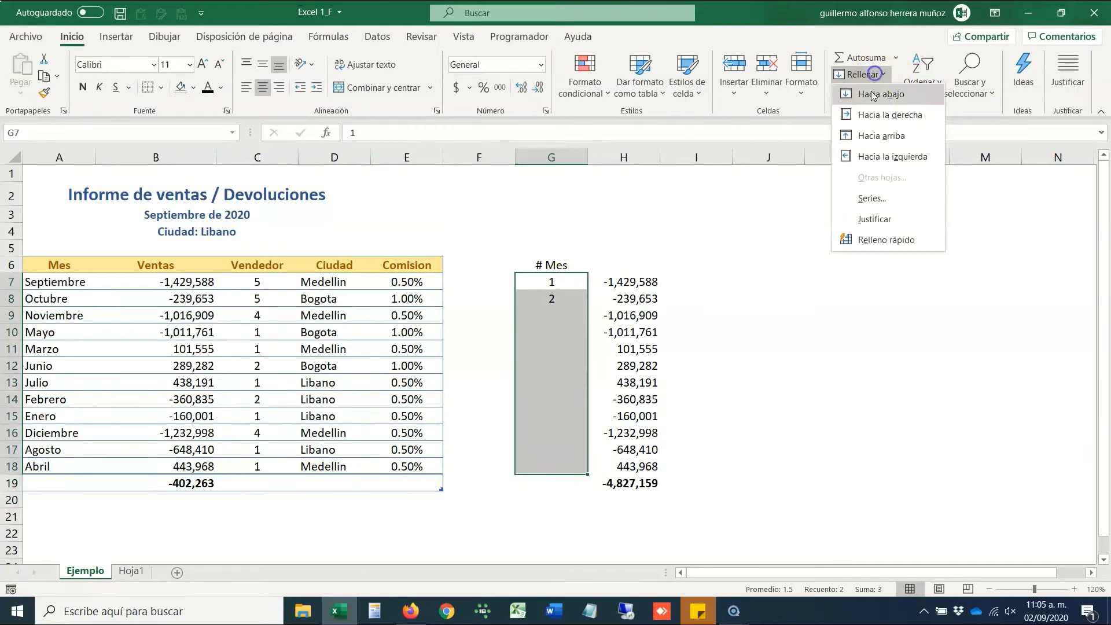
click(884, 202)
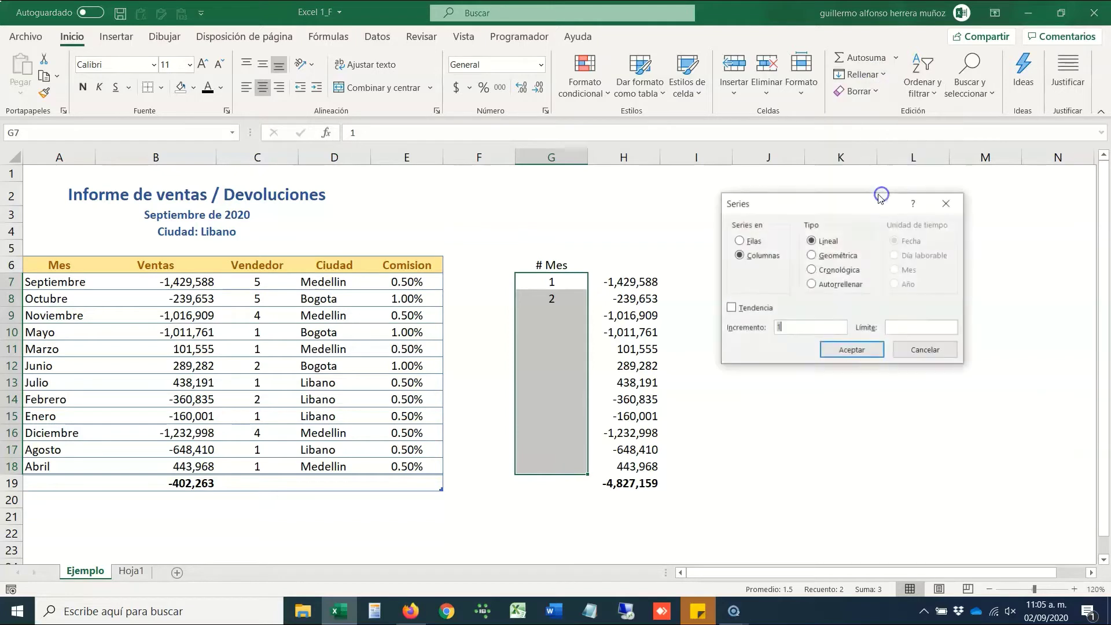
click(851, 350)
click(571, 343)
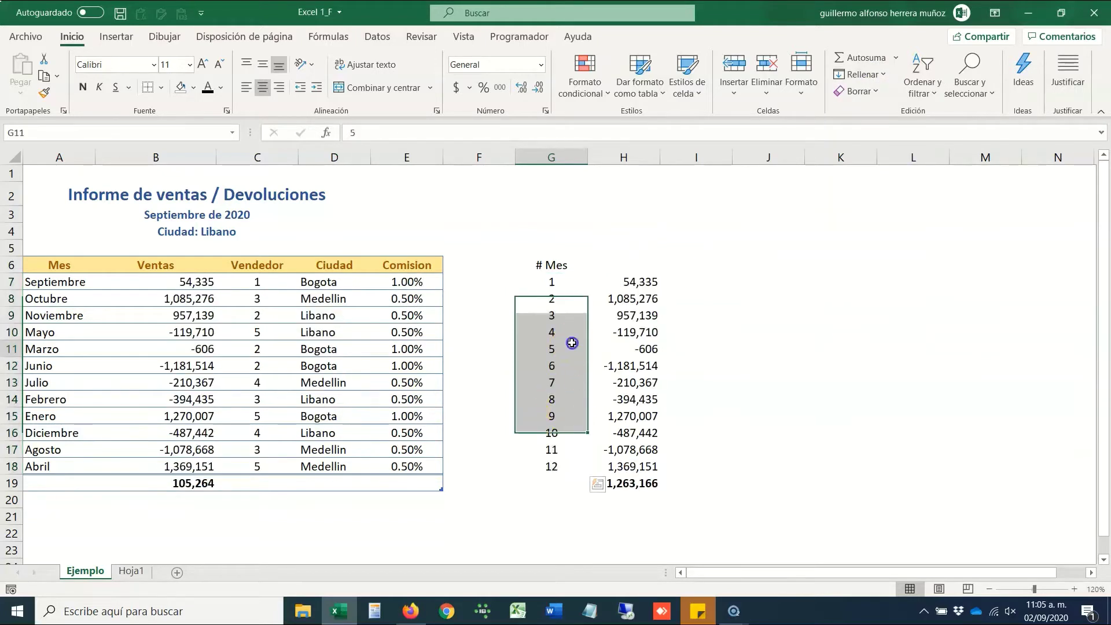
Refill G7:G18 with a linear series in columns, using an increment of 5.
click(552, 282)
drag(552, 282, 555, 466)
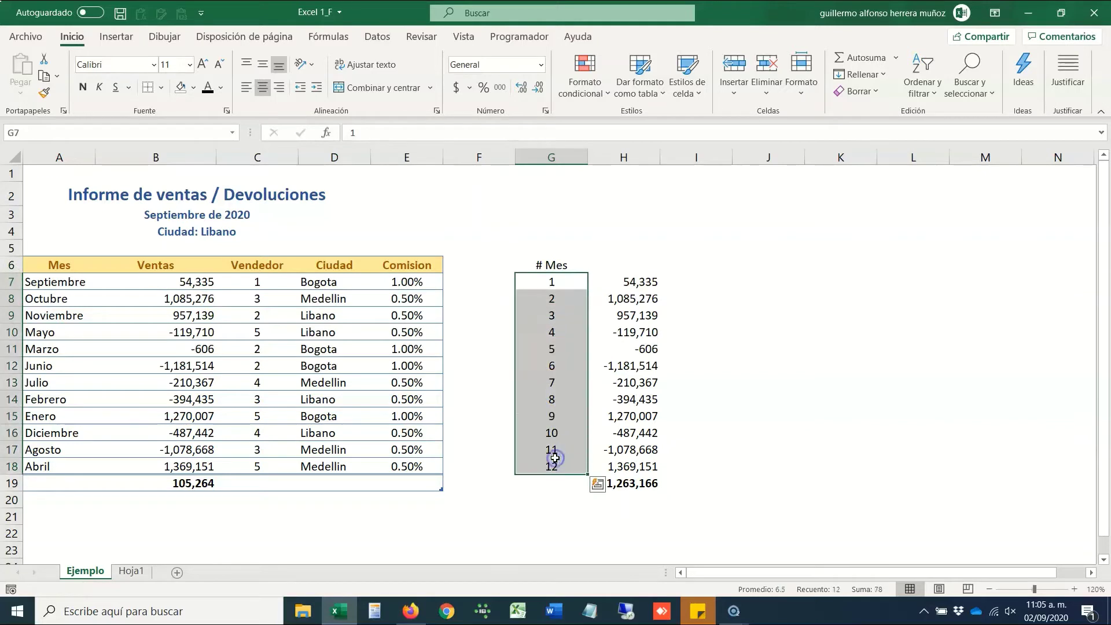
click(873, 75)
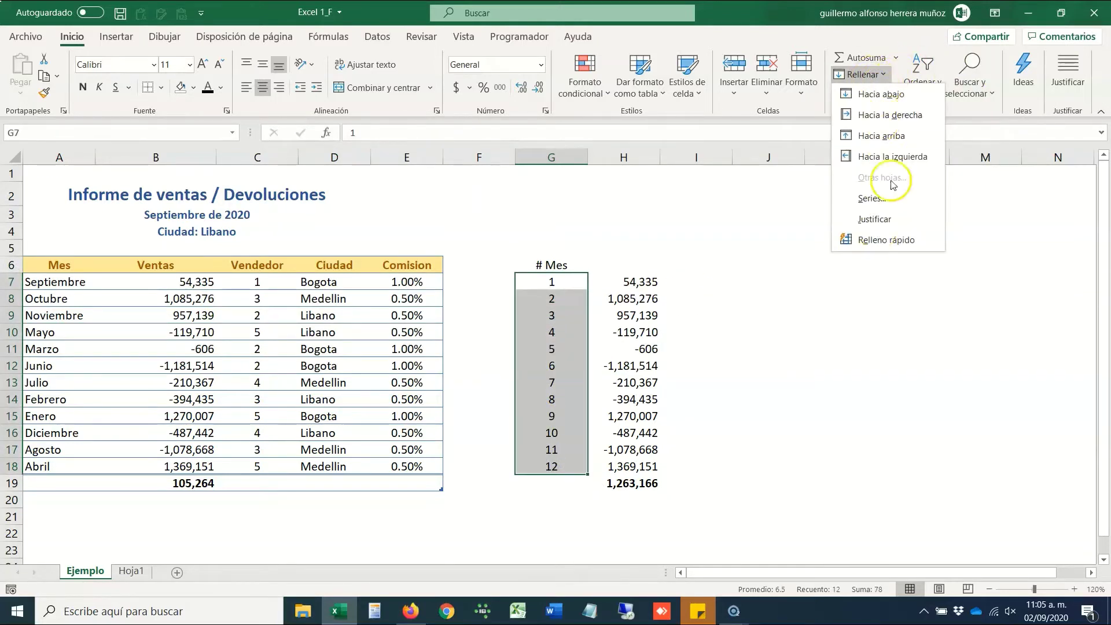
click(885, 207)
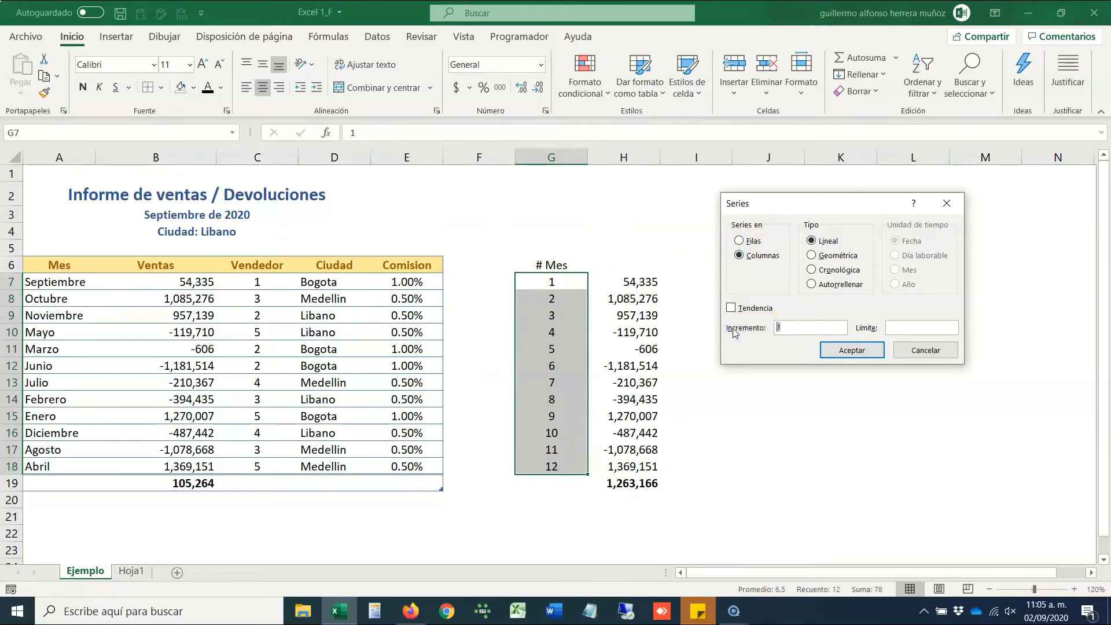
text(2)
key(BackSpace)
text(5)
click(865, 350)
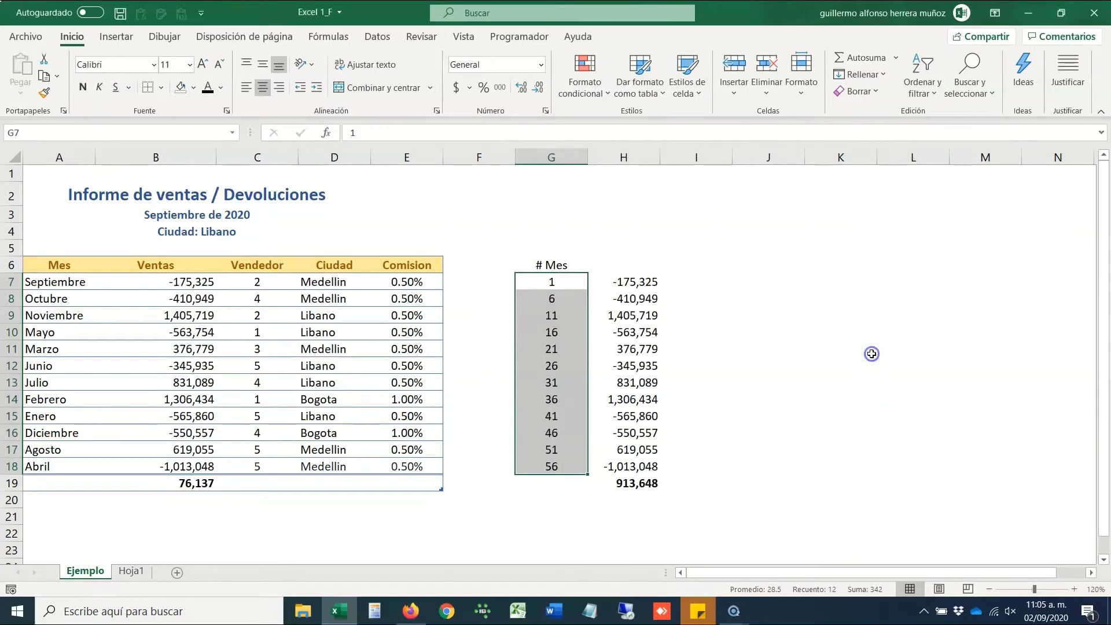
Replace the # Mes header in G6 with #.
drag(548, 264, 548, 264)
click(548, 264)
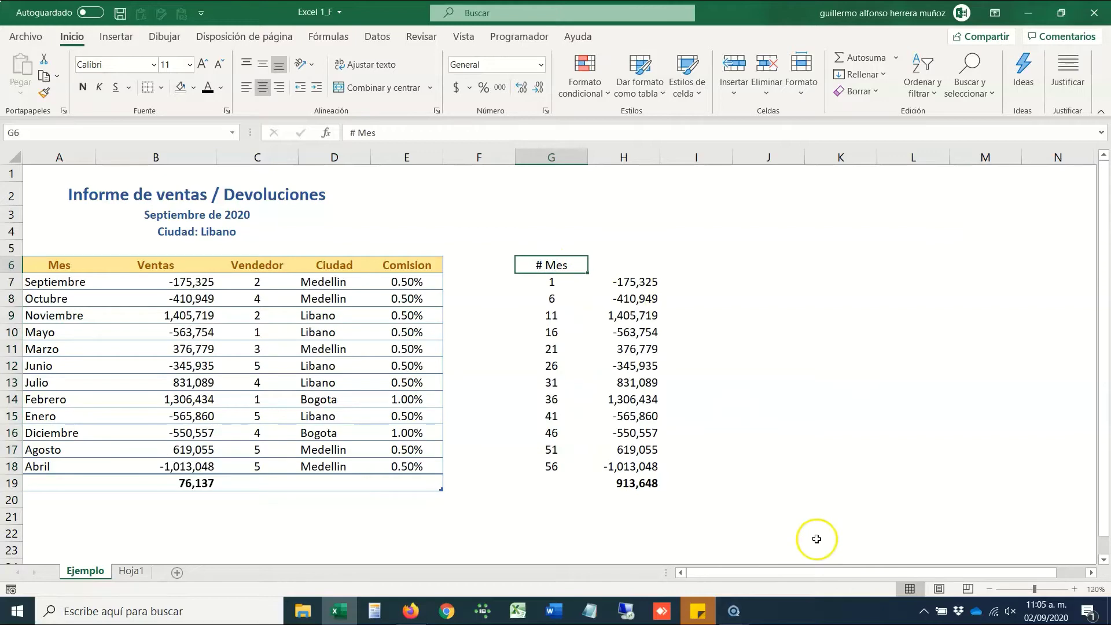
key(Delete)
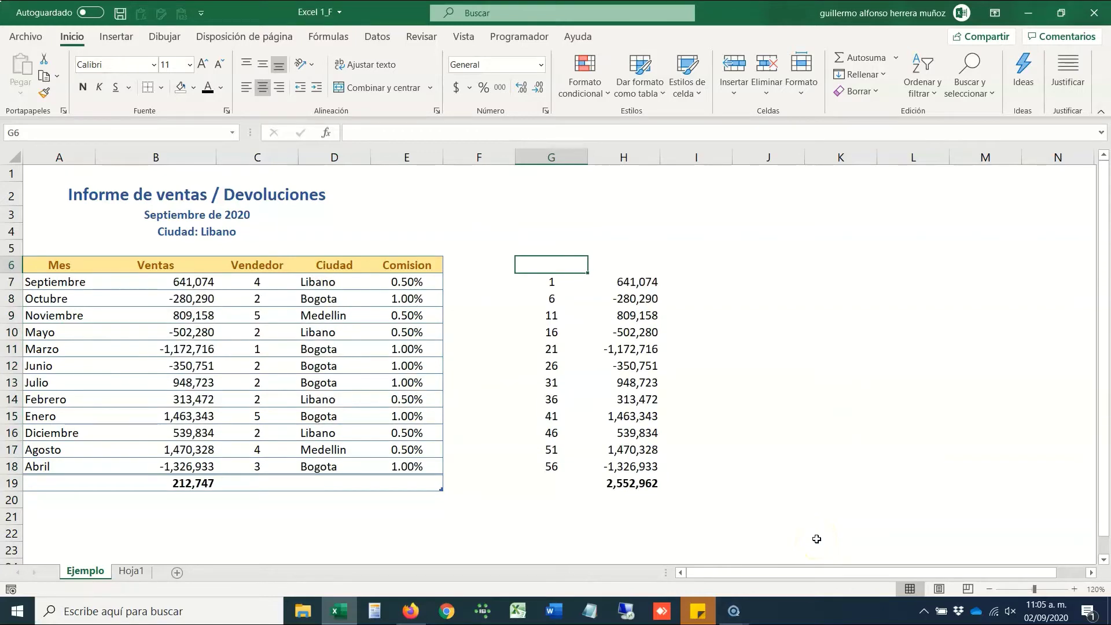
key(BackSpace)
text(3)
key(Return)
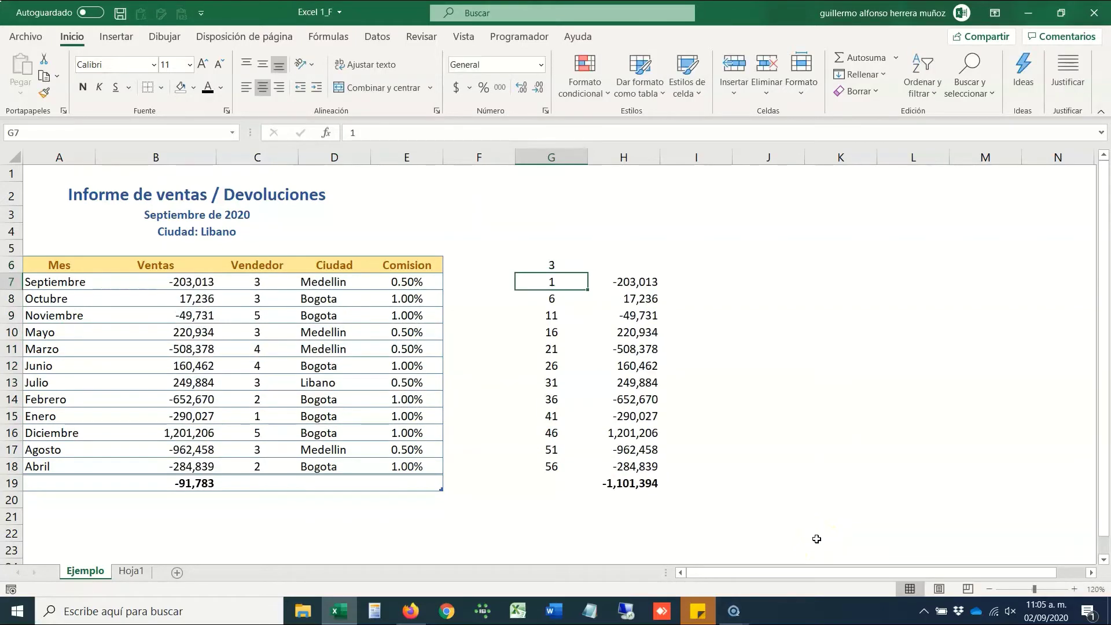
key(Up)
text(#)
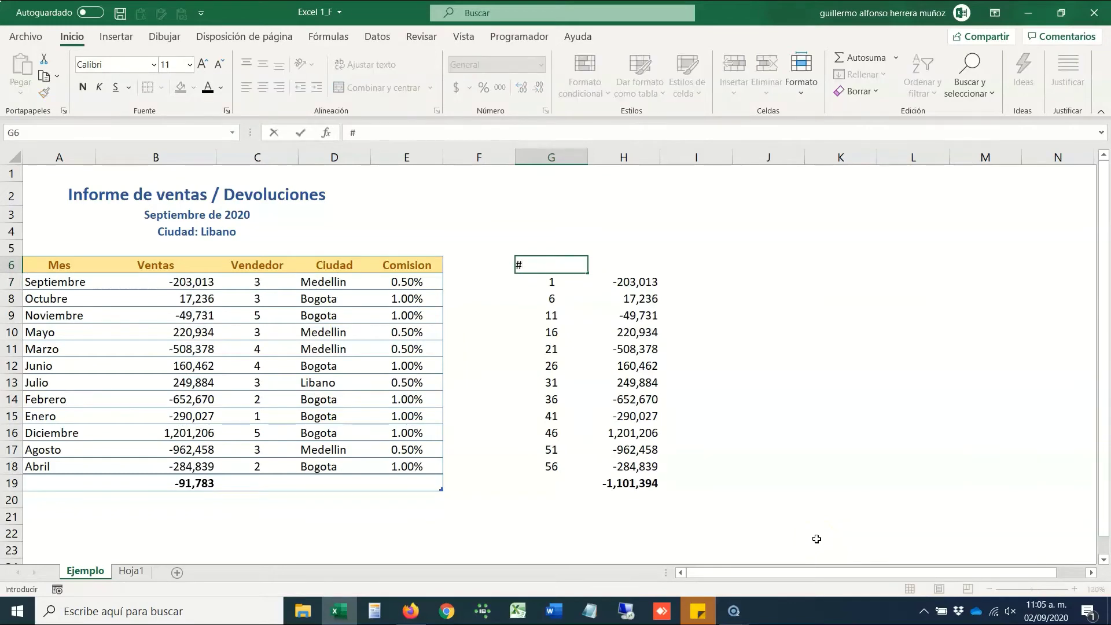
key(Return)
Select the entire columns G and H and delete their contents.
key(Down)
key(Up)
key(Up)
key(ctrl+shift+Down)
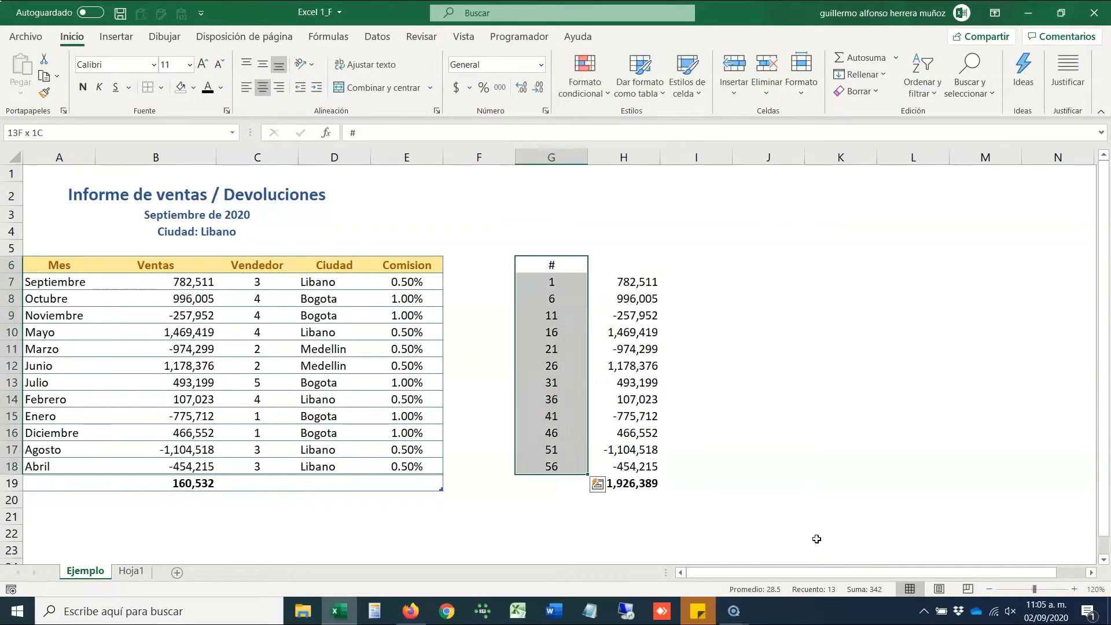
key(shift+Right)
key(ctrl+q)
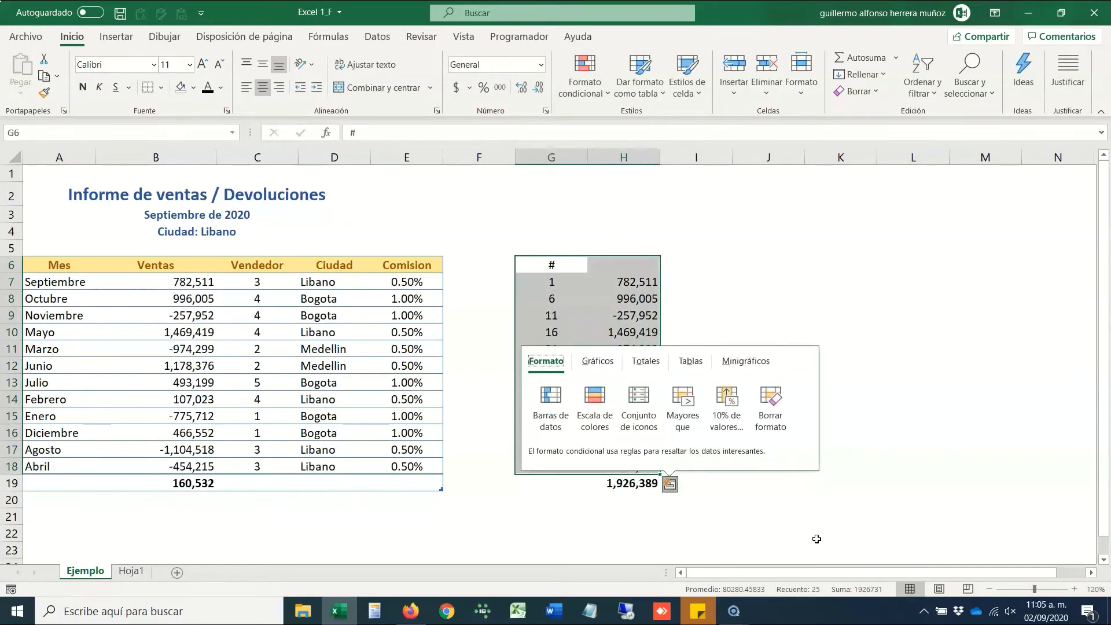
key(Escape)
key(ctrl+space)
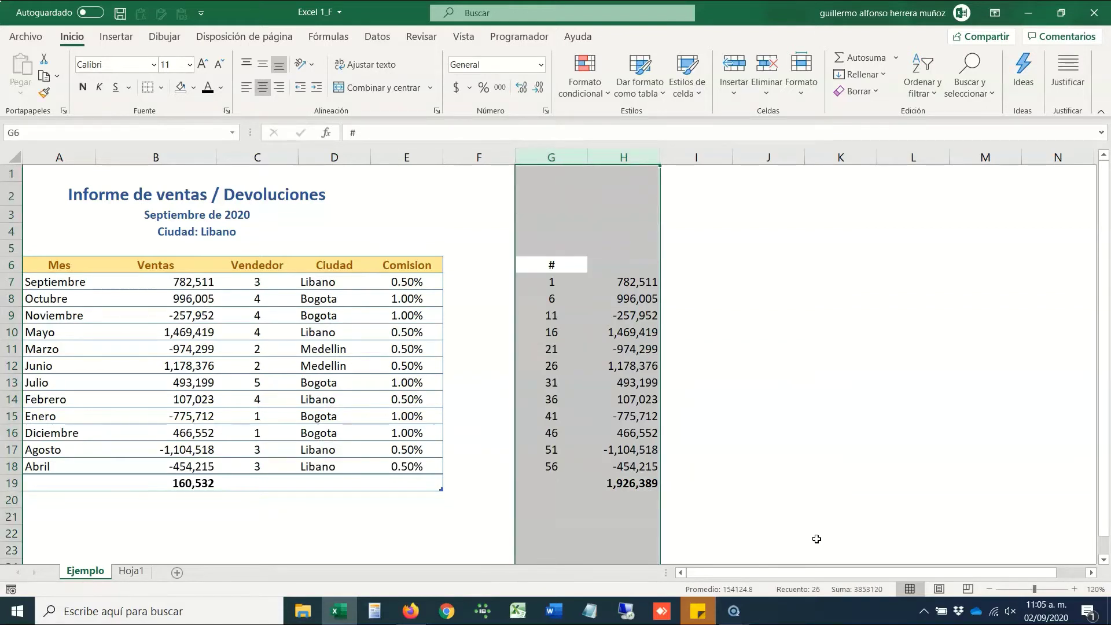
key(Delete)
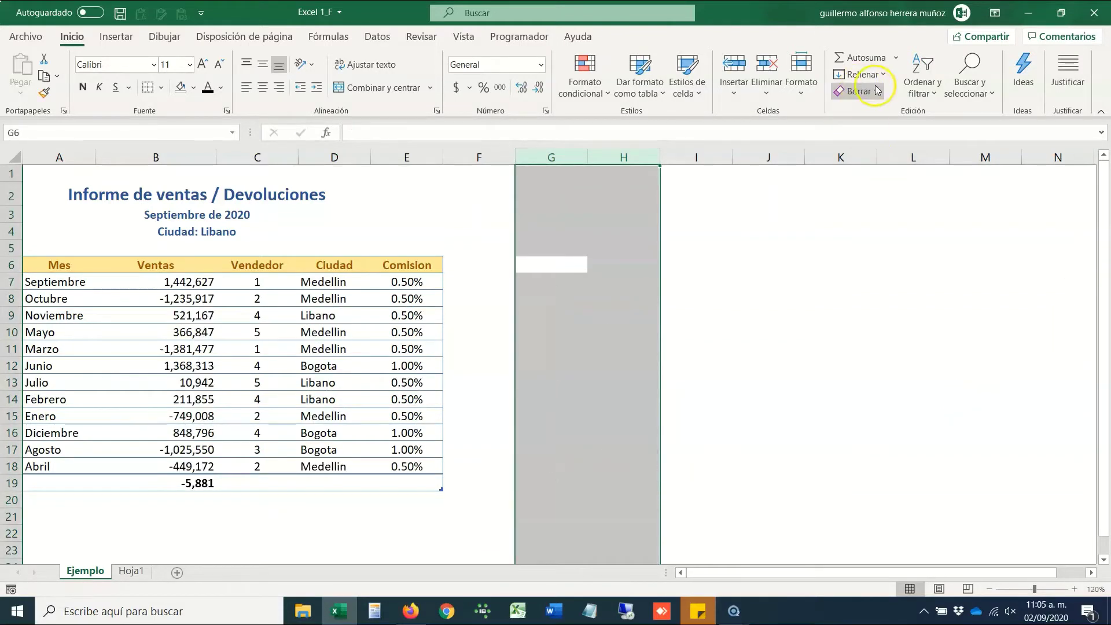
Try the Clear All command on cells D9:E13 of the sales table and undo it.
click(875, 90)
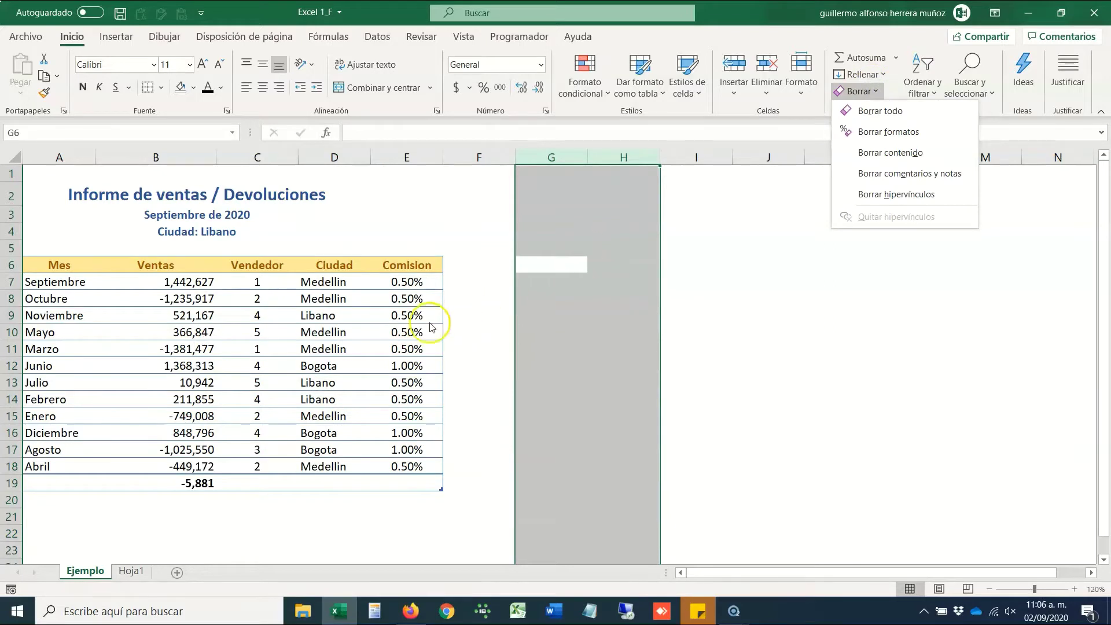
click(409, 317)
drag(405, 315, 342, 383)
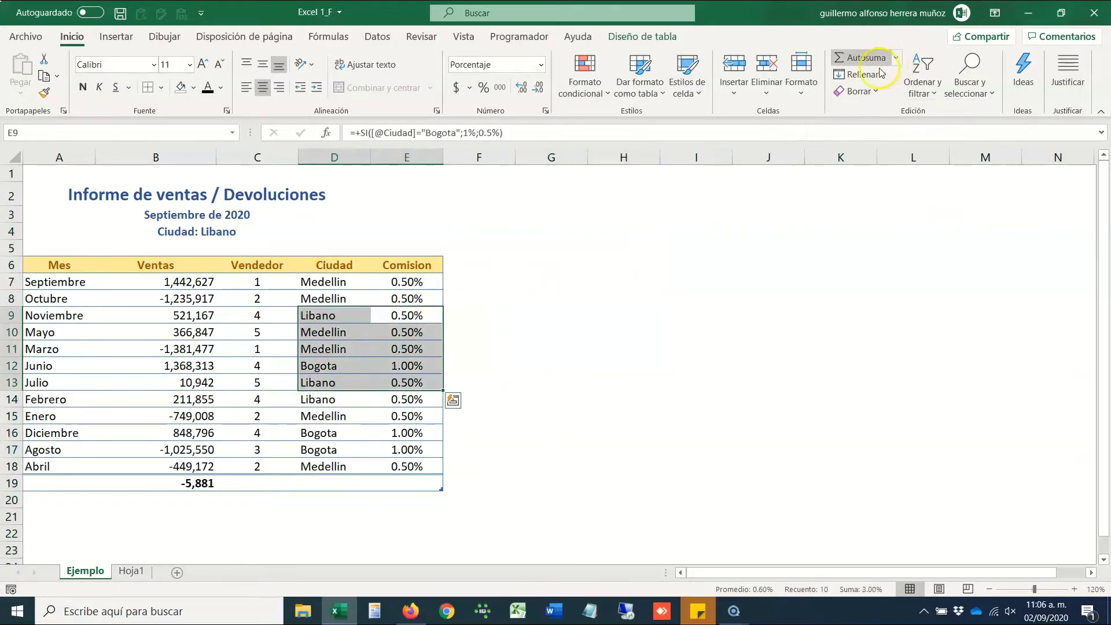
click(858, 91)
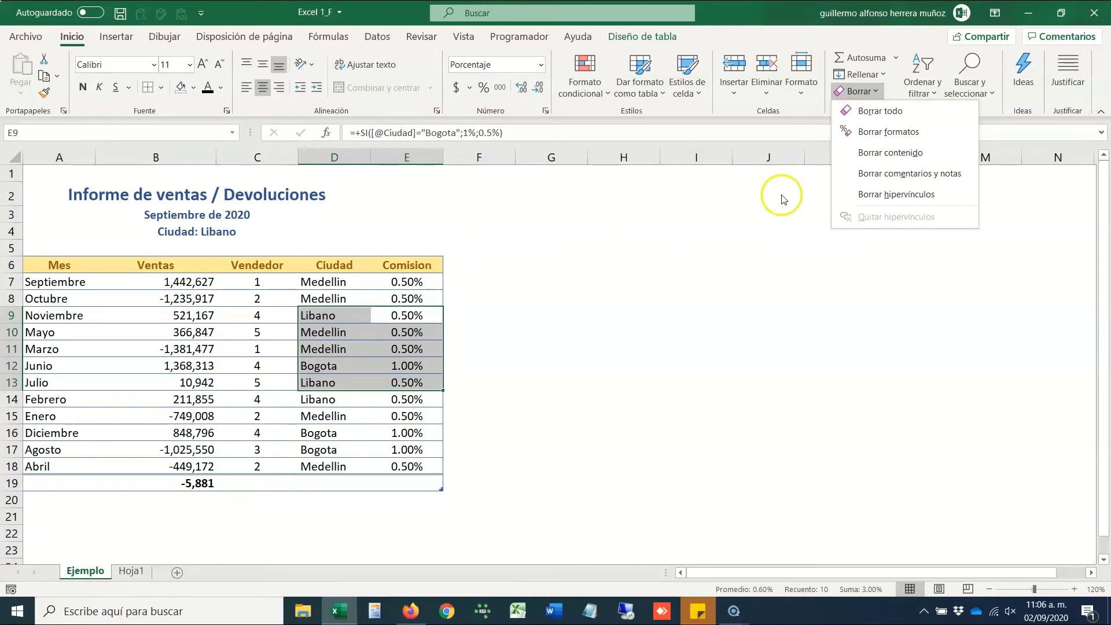
click(900, 119)
key(ctrl+z)
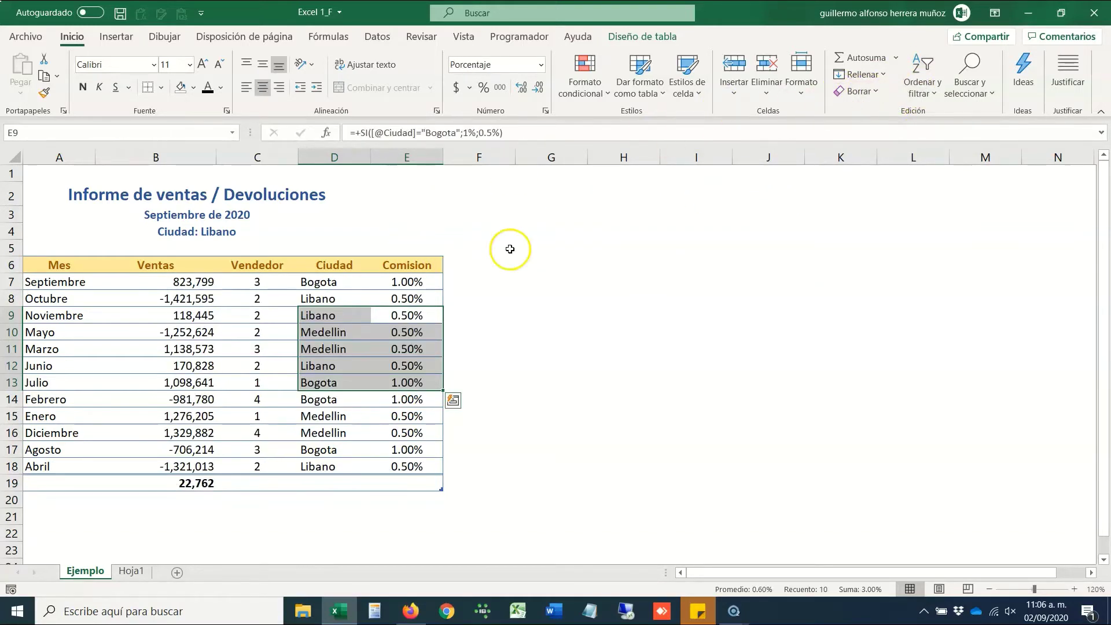
Clear only the formats from the whole sales table, A6:E19, including the header and total rows.
click(407, 257)
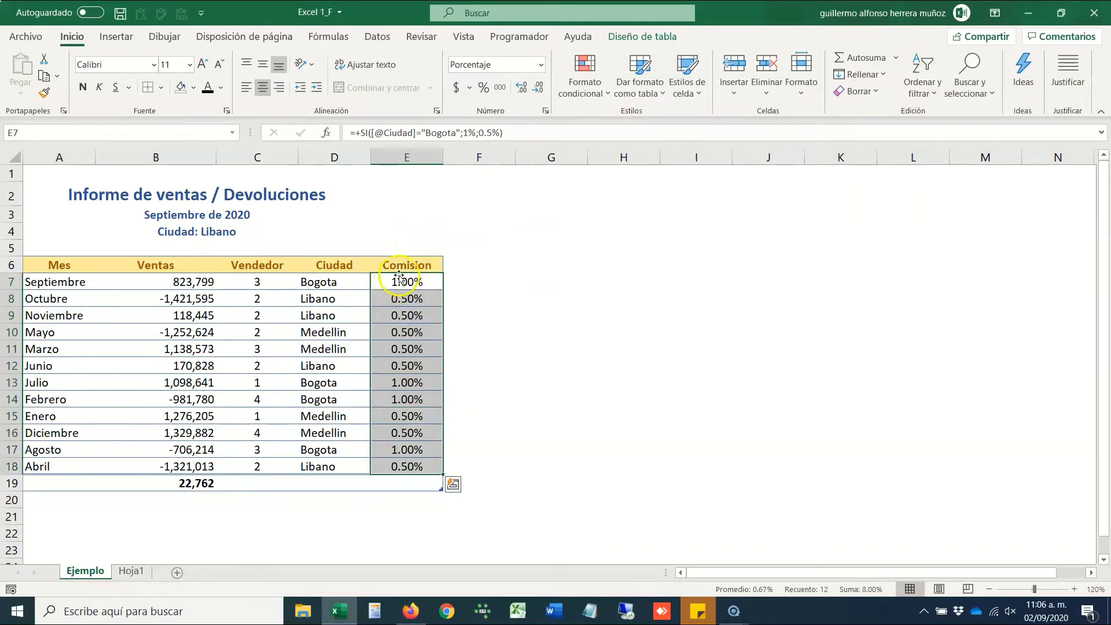
click(401, 261)
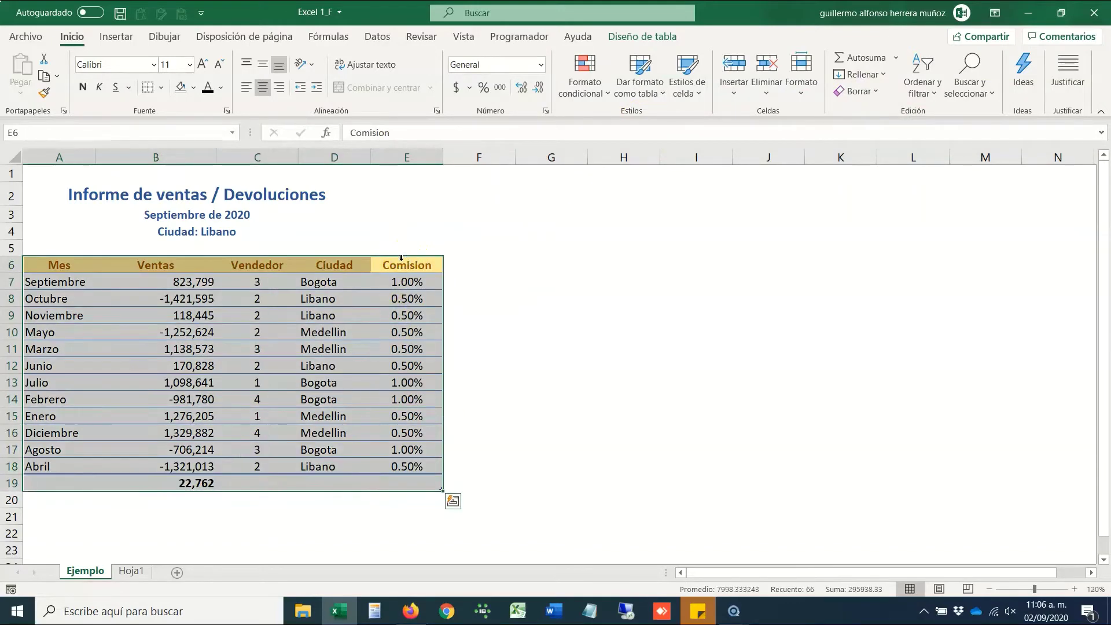
click(877, 91)
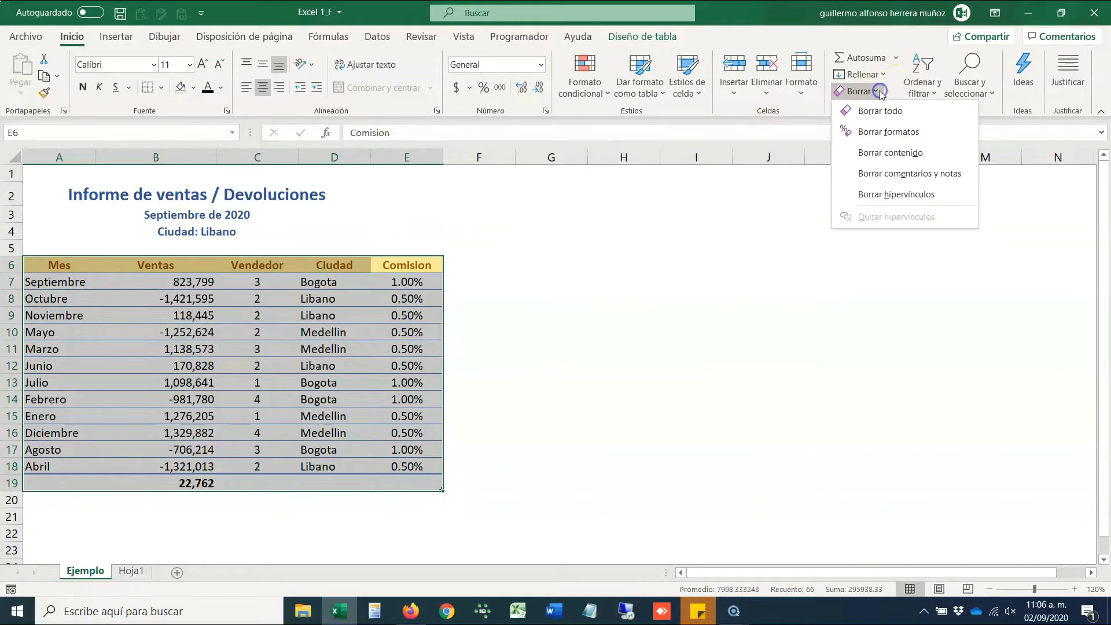
click(881, 132)
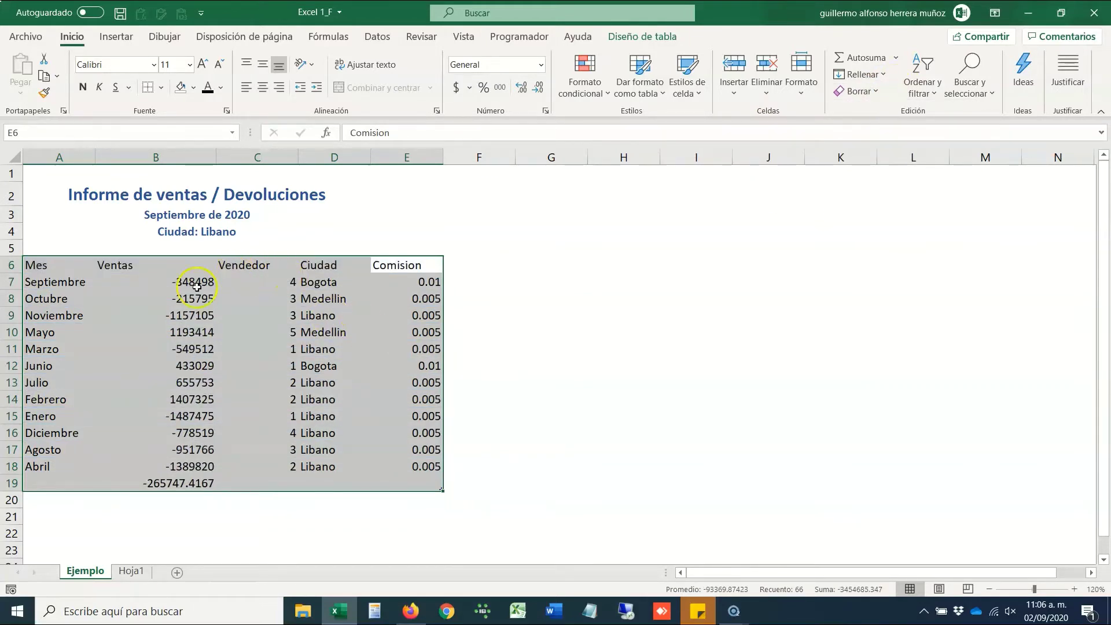
Examine the sales table after clearing its formats, checking the Ventas values, the table design settings and the total formula in B19.
drag(189, 281, 199, 458)
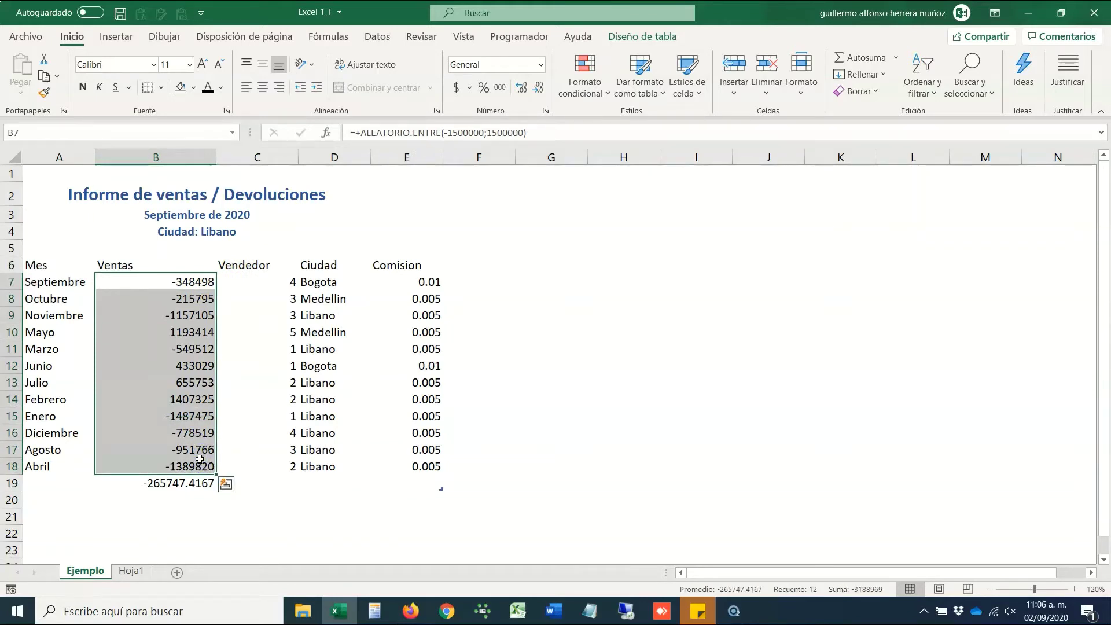
click(364, 332)
click(426, 264)
click(573, 299)
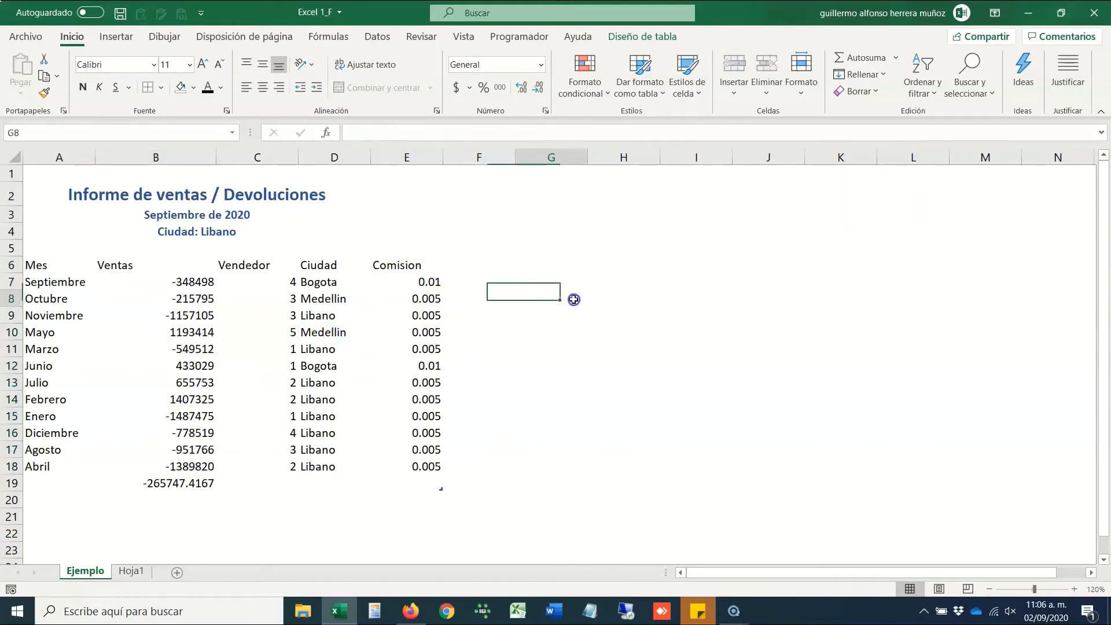
click(399, 267)
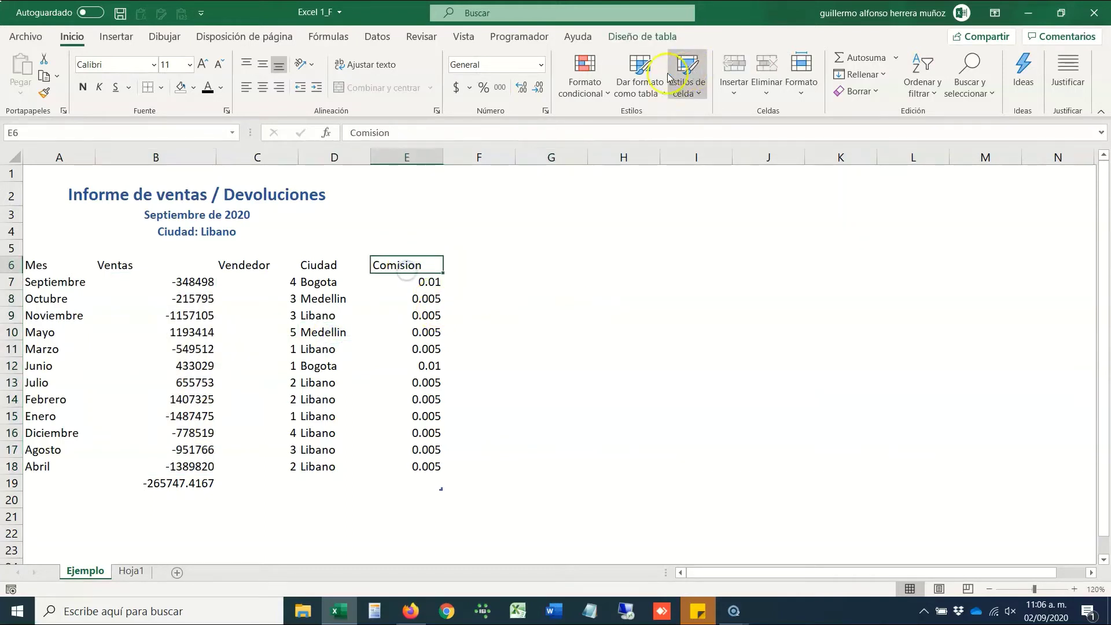
click(626, 38)
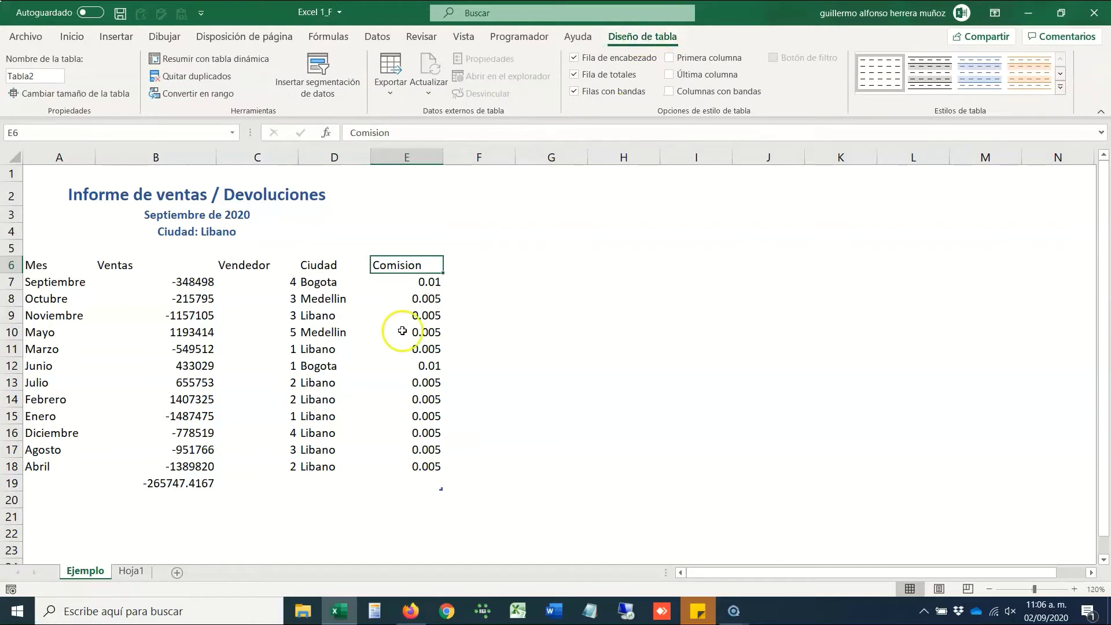
drag(393, 265, 56, 480)
click(149, 481)
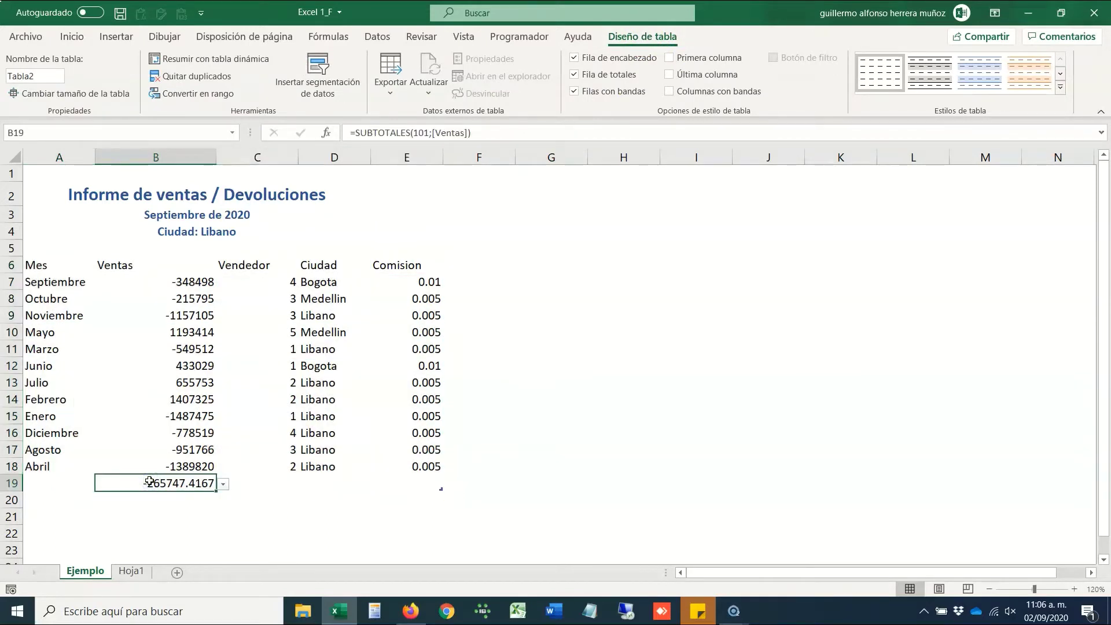
click(450, 298)
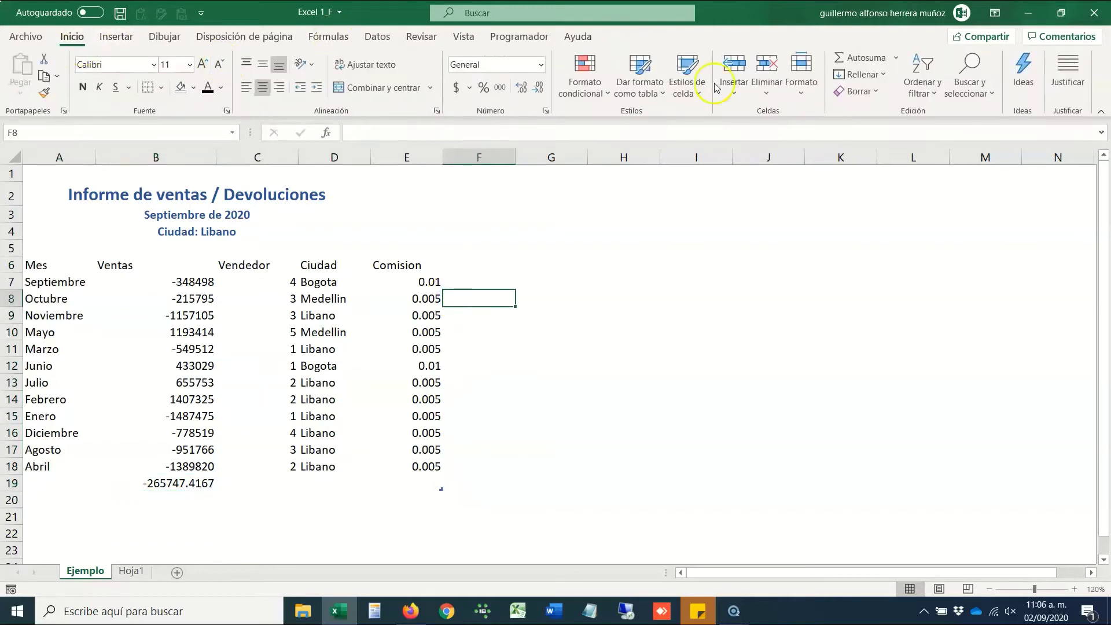
Review the available Clear options, including with the Comision values in E7:E18 selected, without applying any.
click(857, 91)
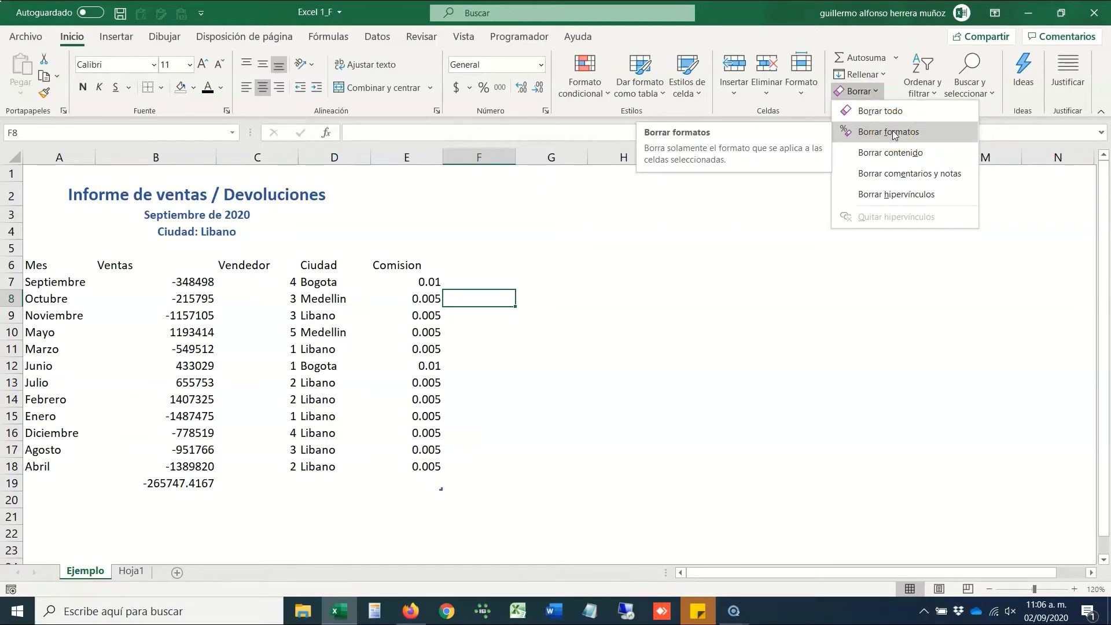
click(713, 328)
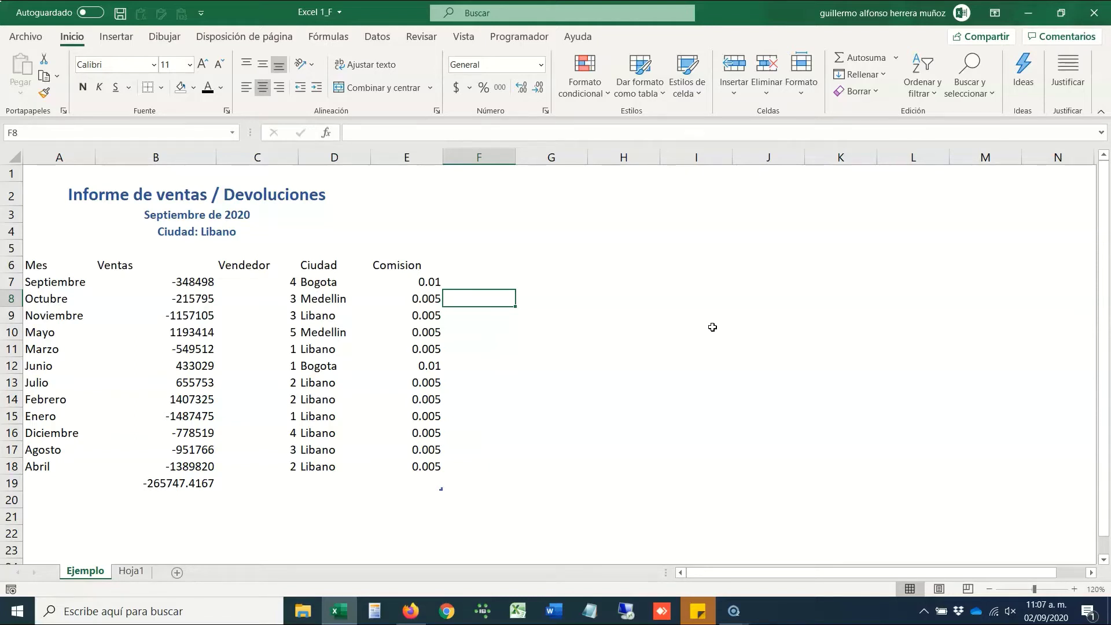
key(Up)
key(Left)
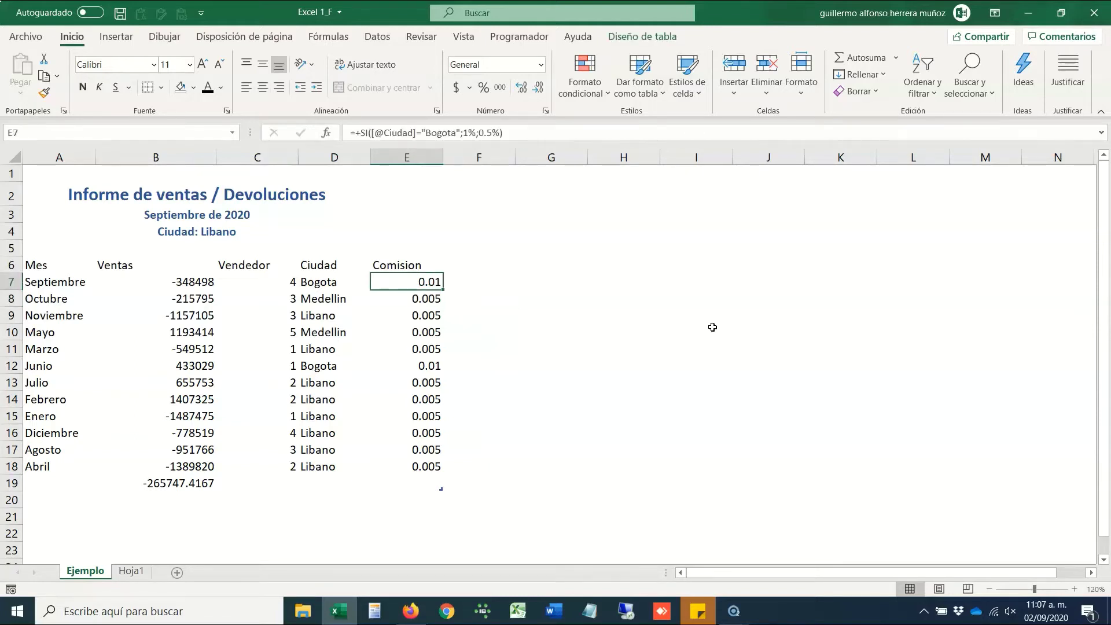
key(ctrl+shift+Down)
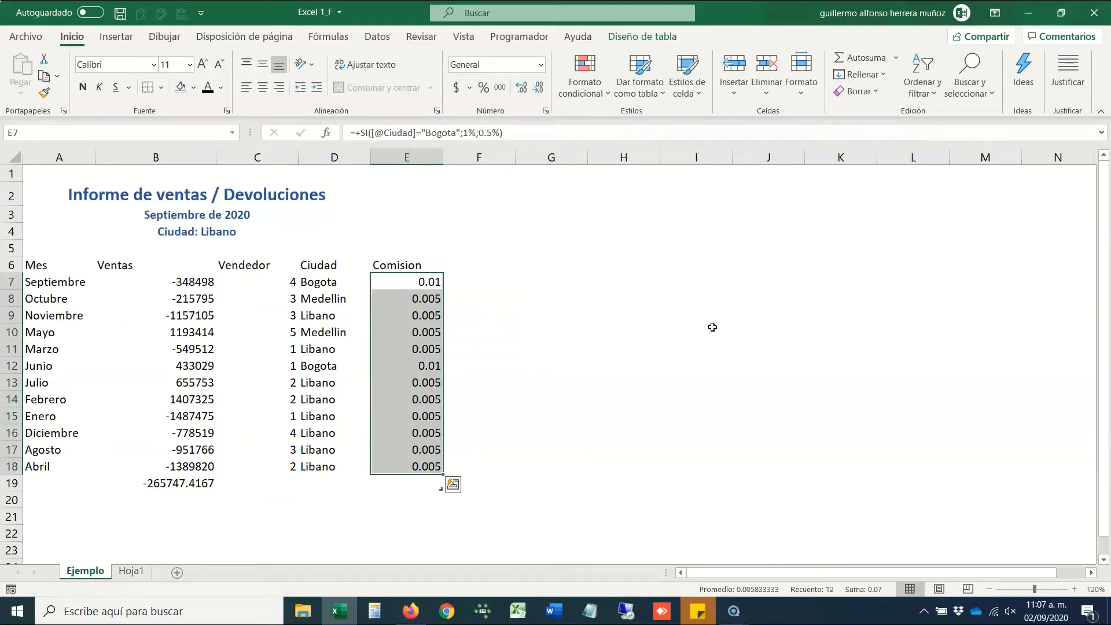
click(873, 91)
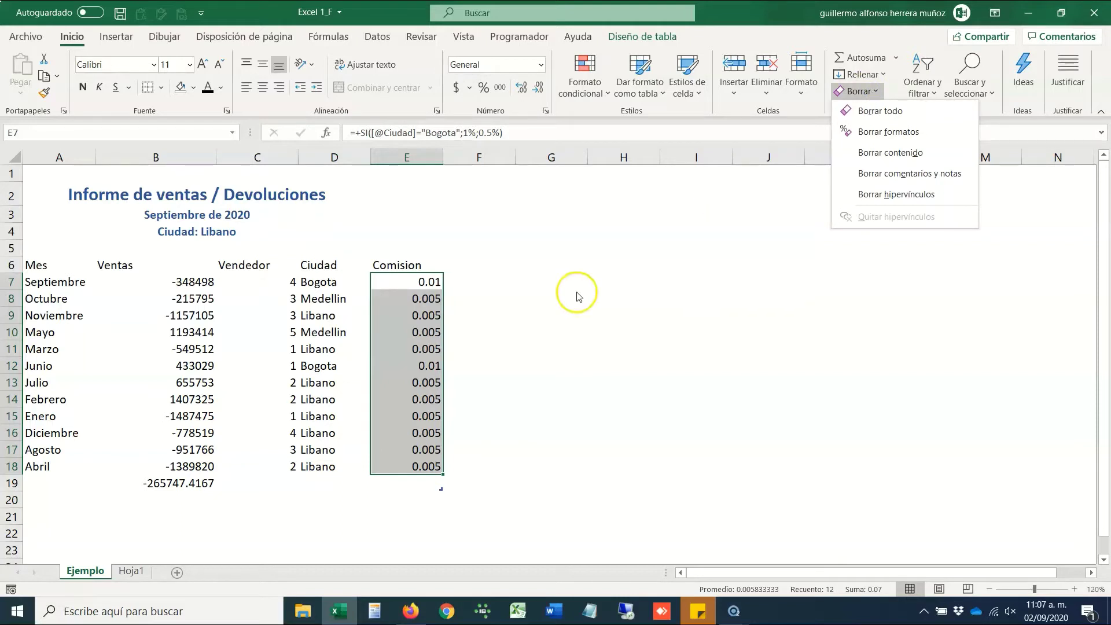
click(509, 308)
click(664, 322)
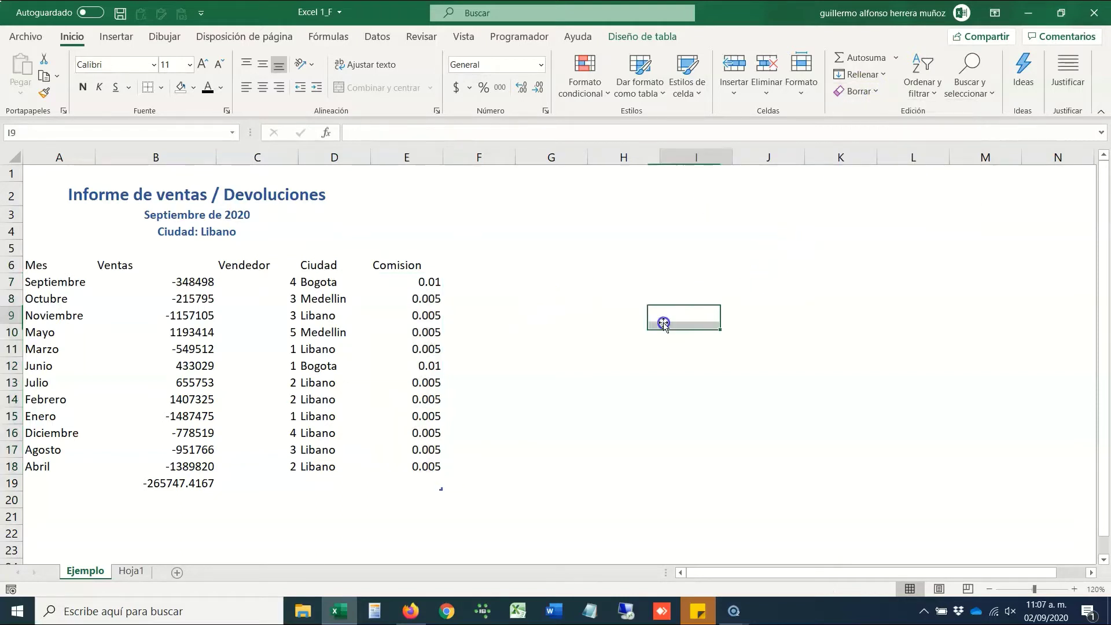
Sort the sales table by the Mes column from A to Z.
click(417, 265)
click(50, 266)
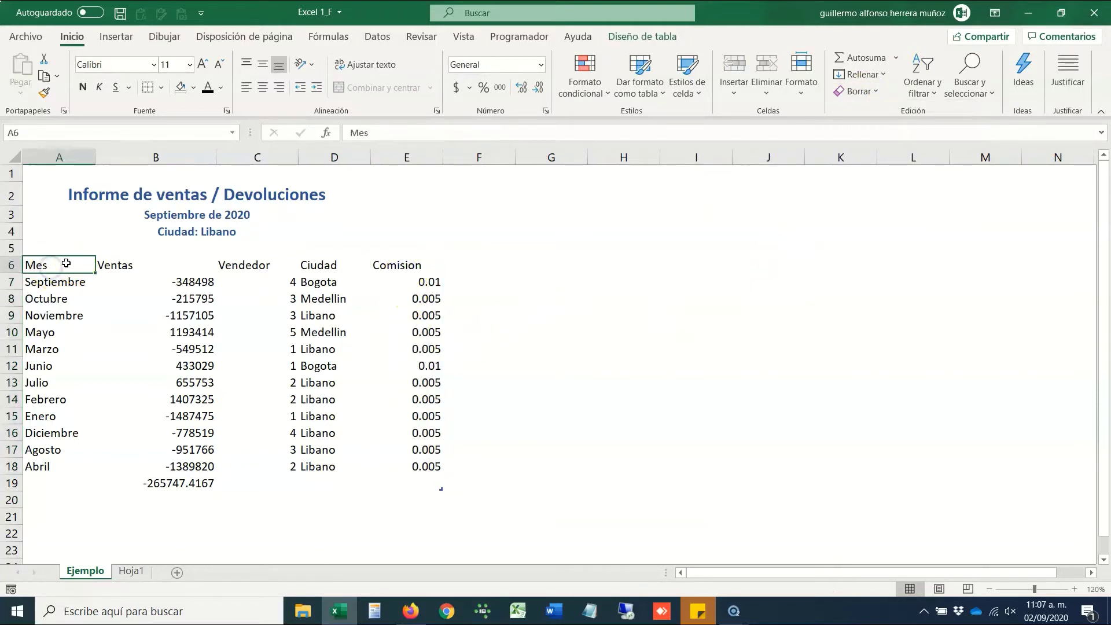
click(932, 98)
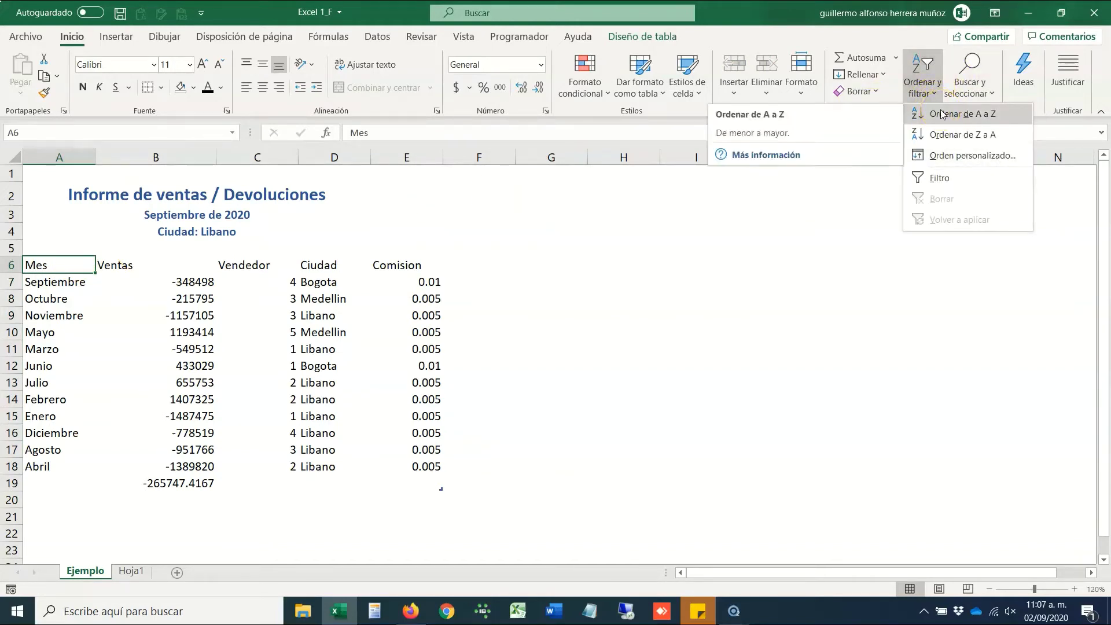
click(941, 114)
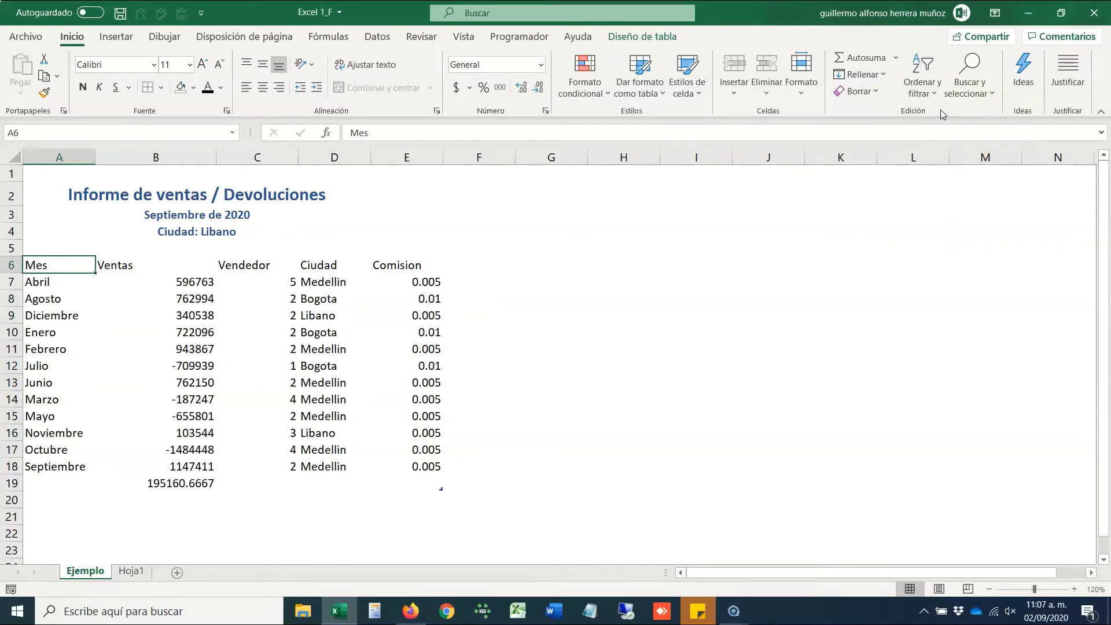
Select A6:E18 and sort it by Mes from Z to A, A to Z, and Z to A again.
key(ctrl+shift+Down)
key(ctrl+shift+Right)
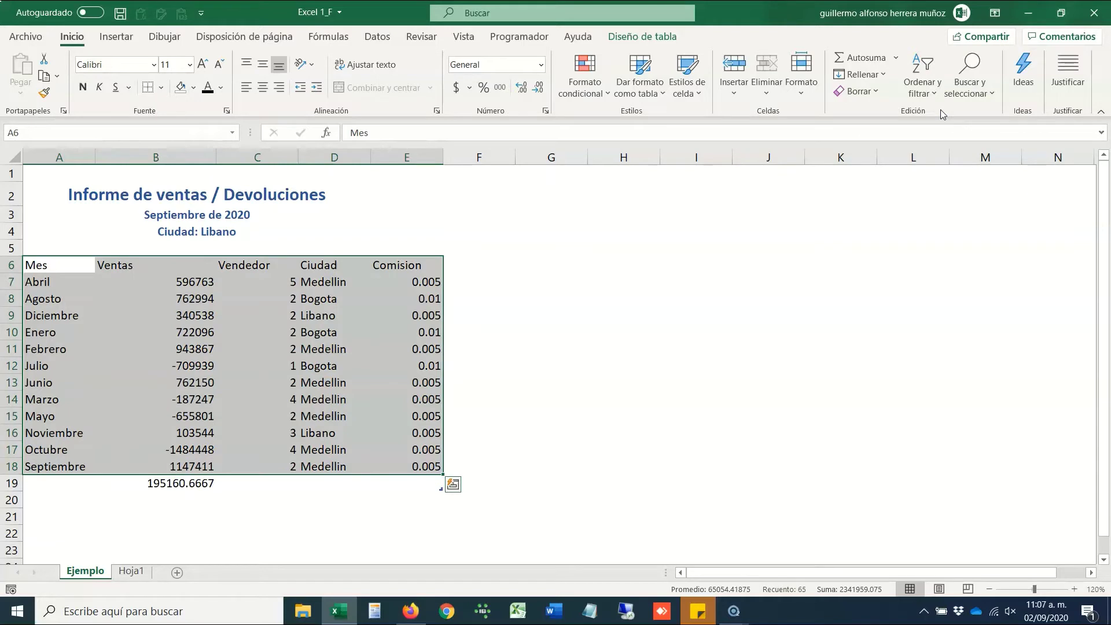
click(926, 90)
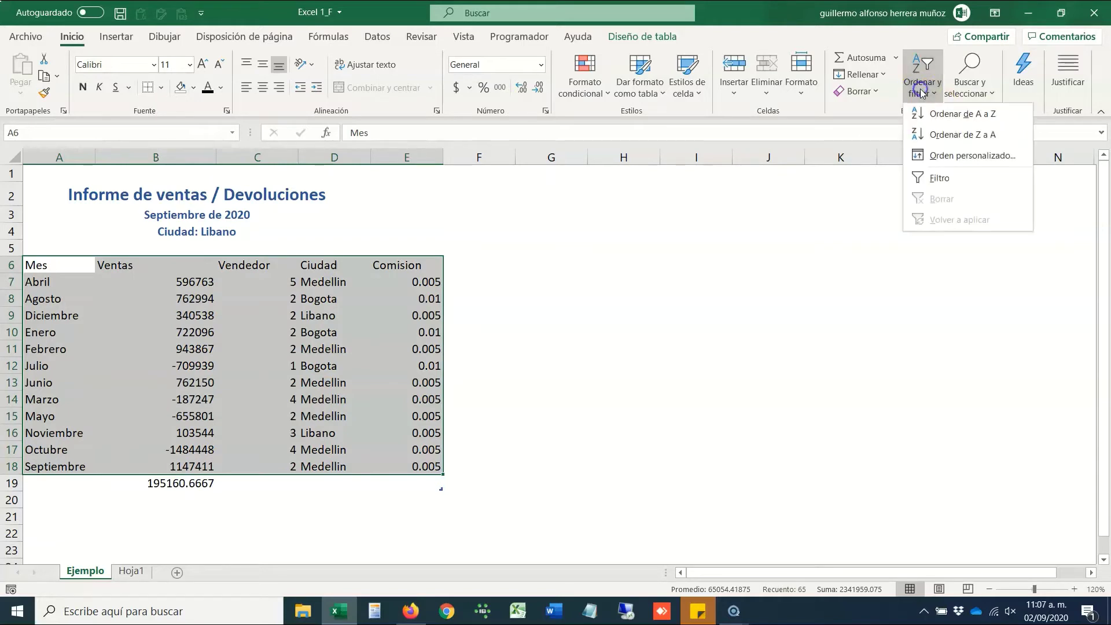
click(941, 134)
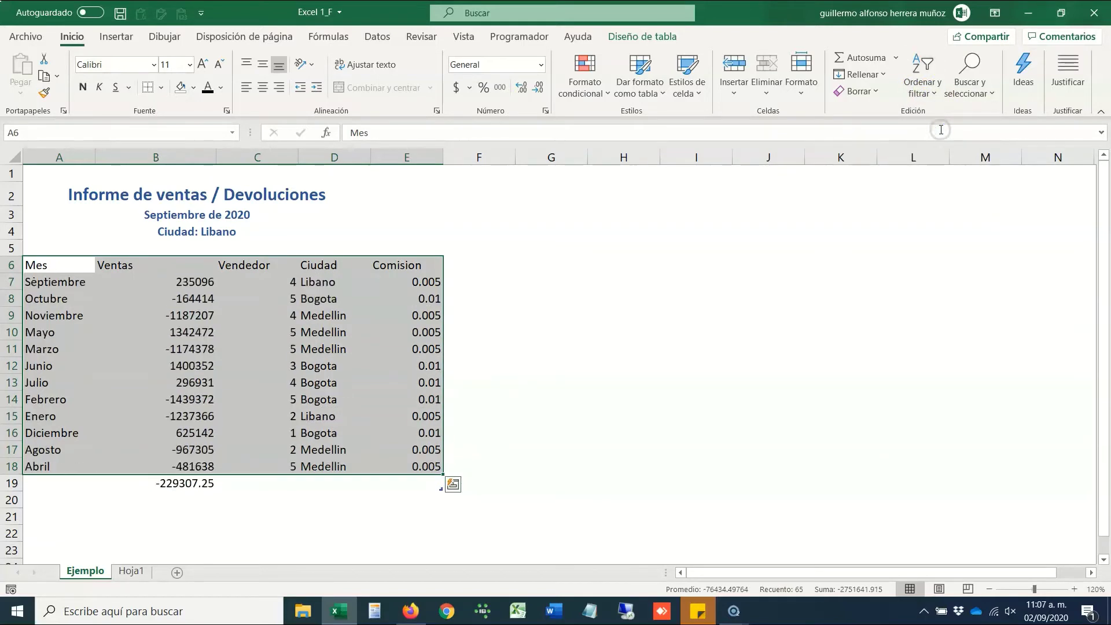
click(922, 88)
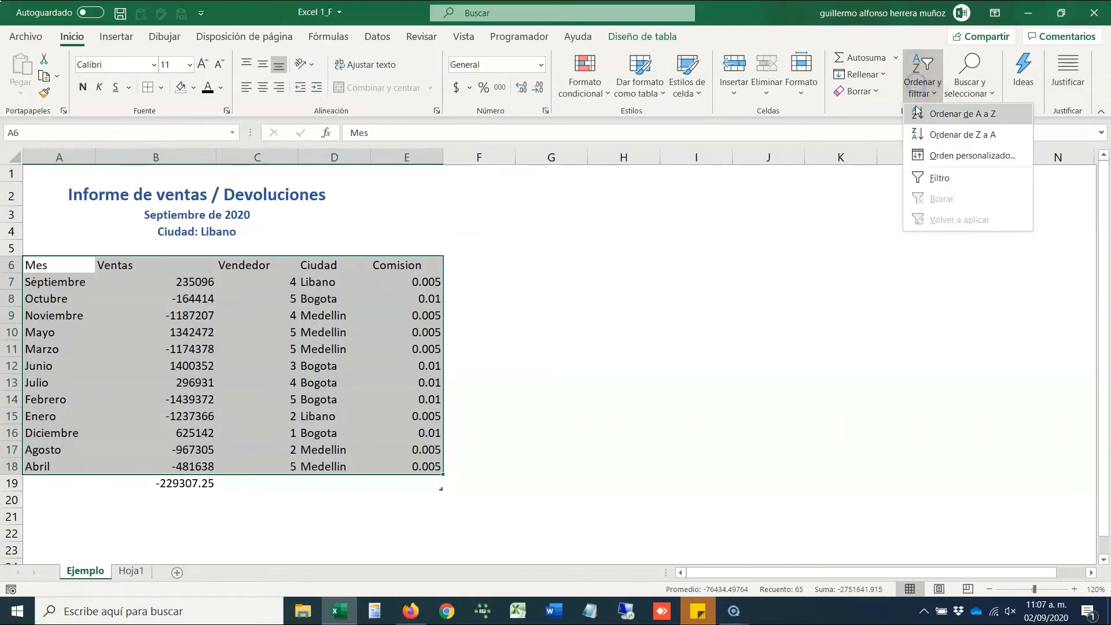
click(918, 113)
click(920, 87)
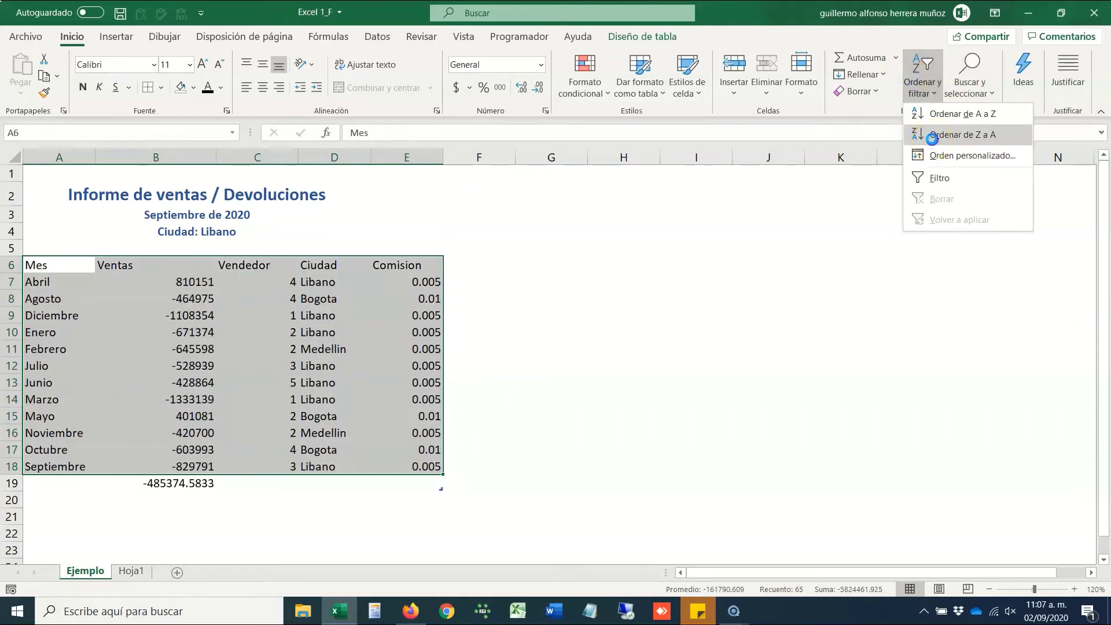
click(932, 138)
Apply a custom sort by Ciudad from Z to A, with a second level by Ventas from smallest to largest.
click(922, 88)
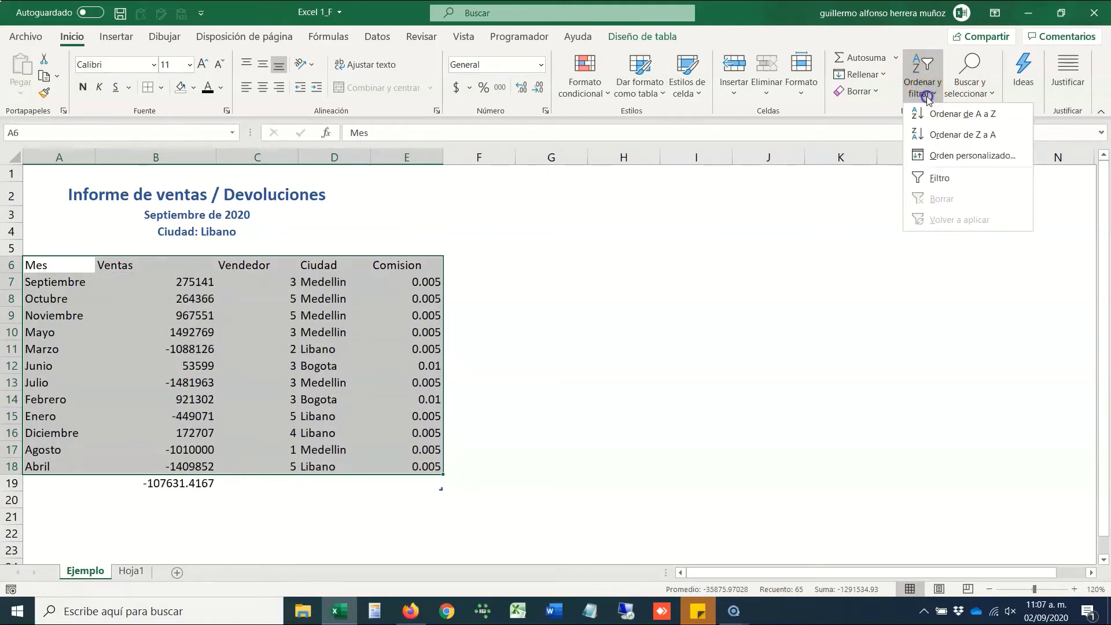
click(936, 155)
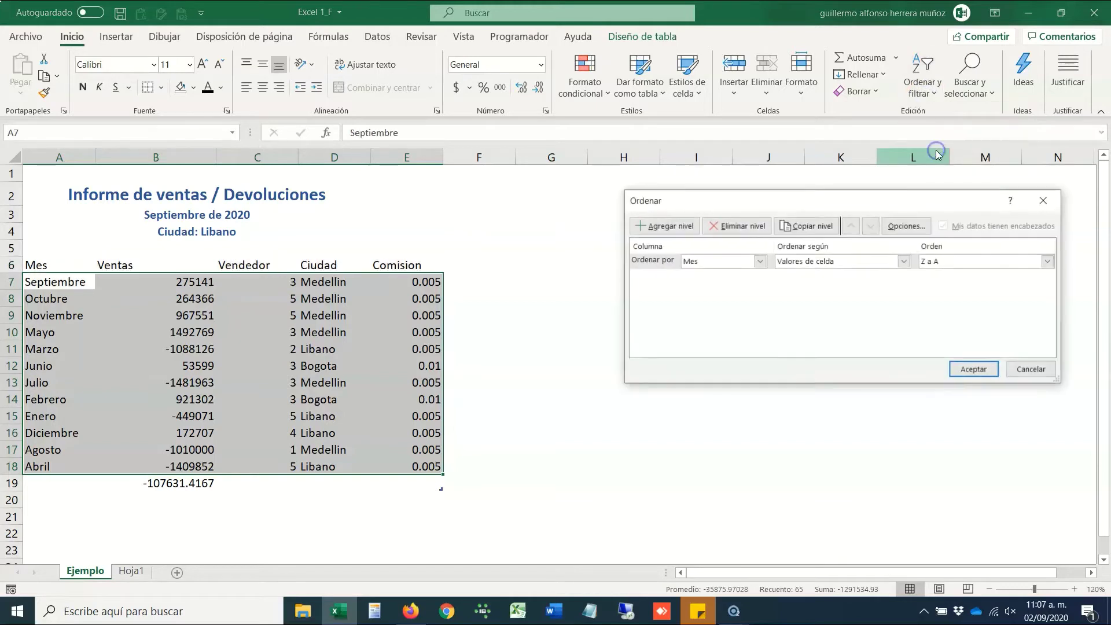
click(762, 263)
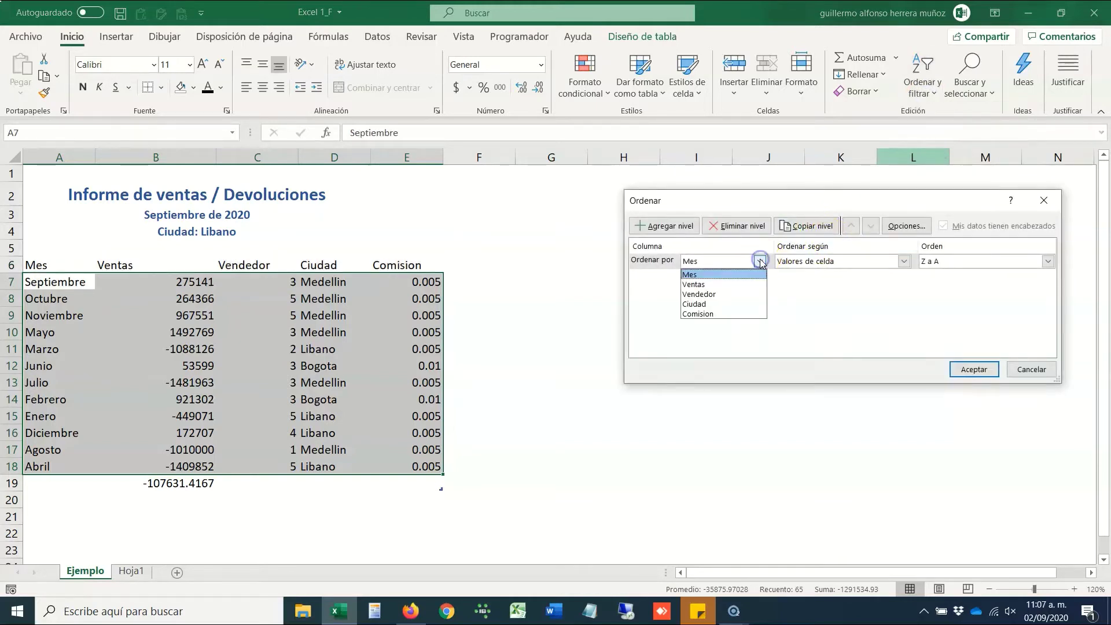
click(712, 301)
click(662, 223)
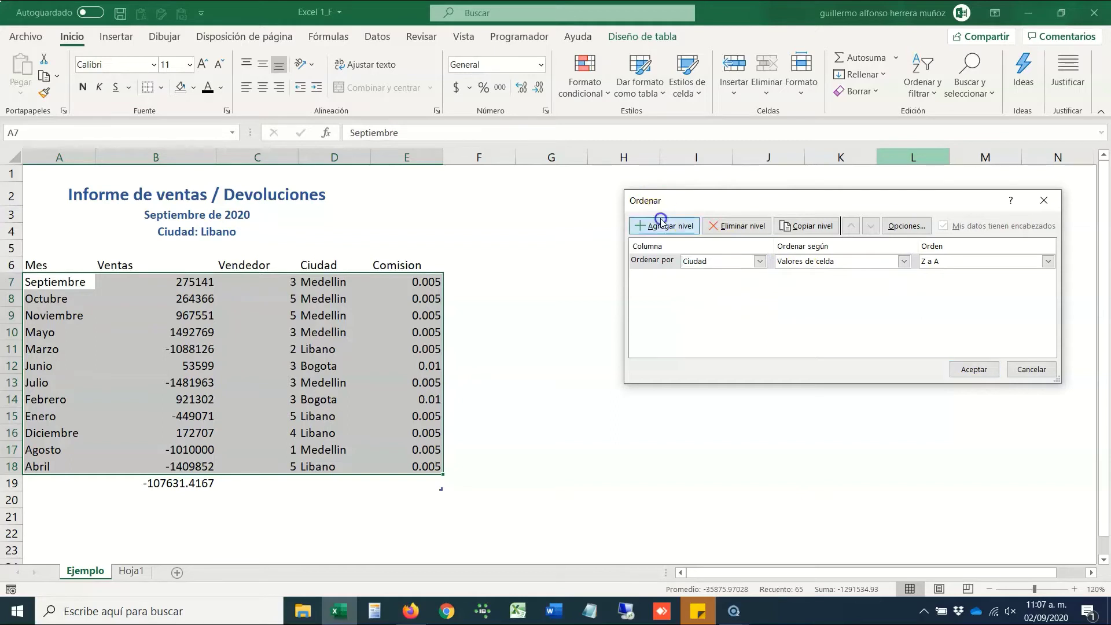
click(759, 277)
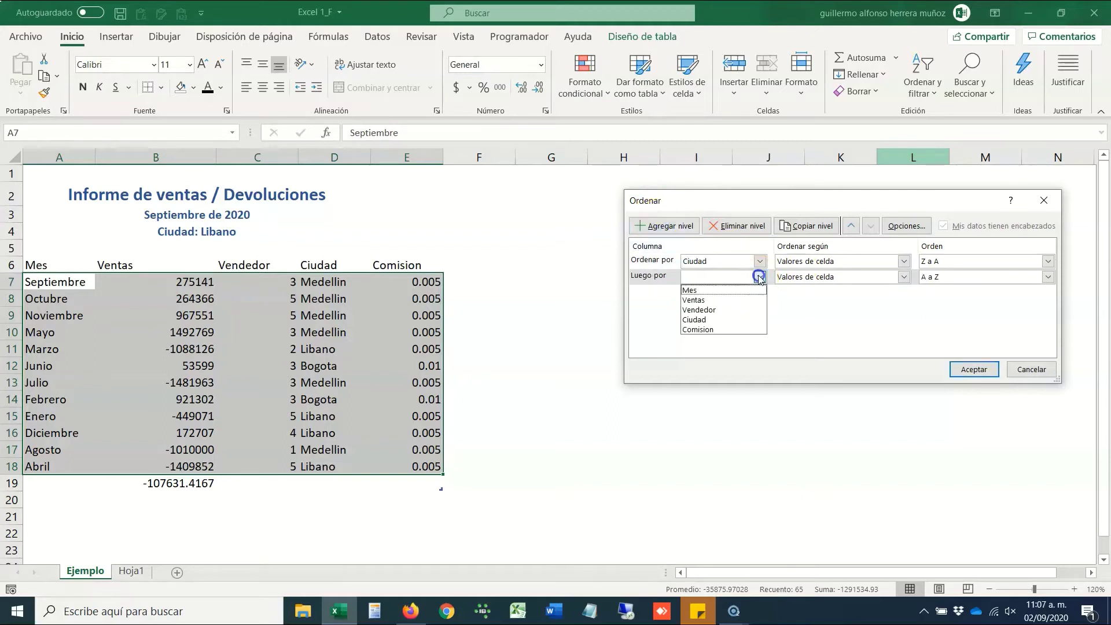
click(715, 296)
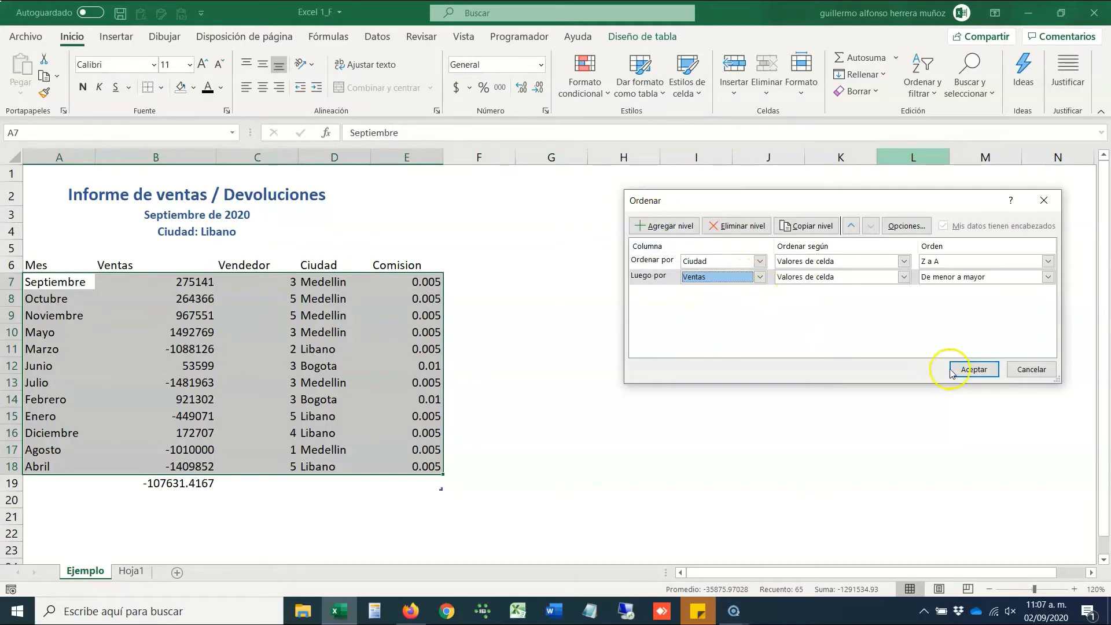
click(982, 370)
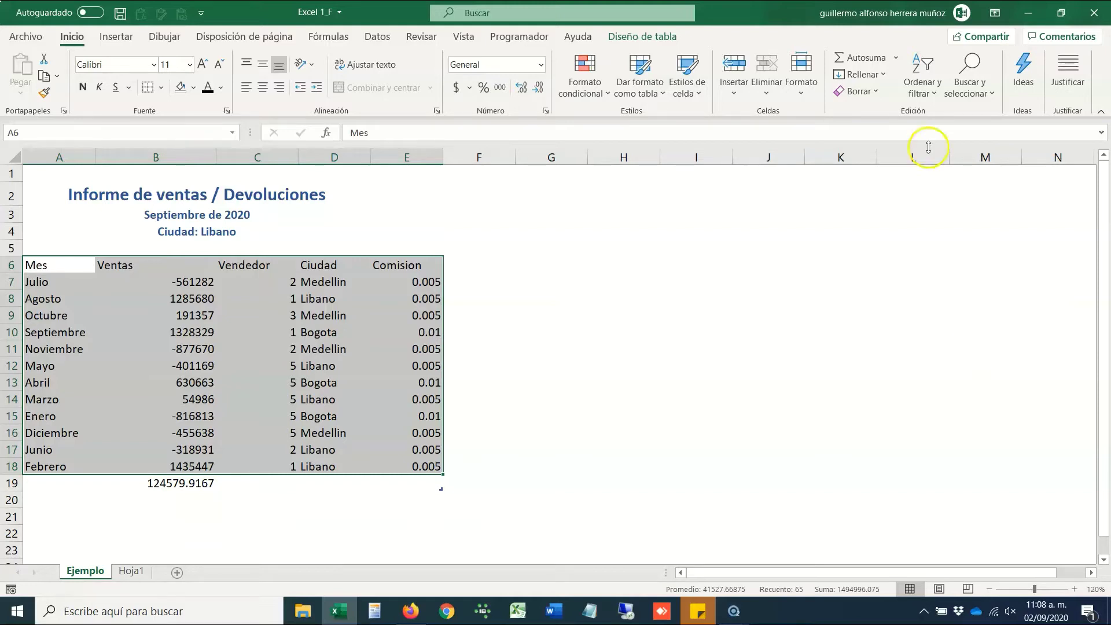
Turn on filtering for the sales table and check across its header row.
click(922, 75)
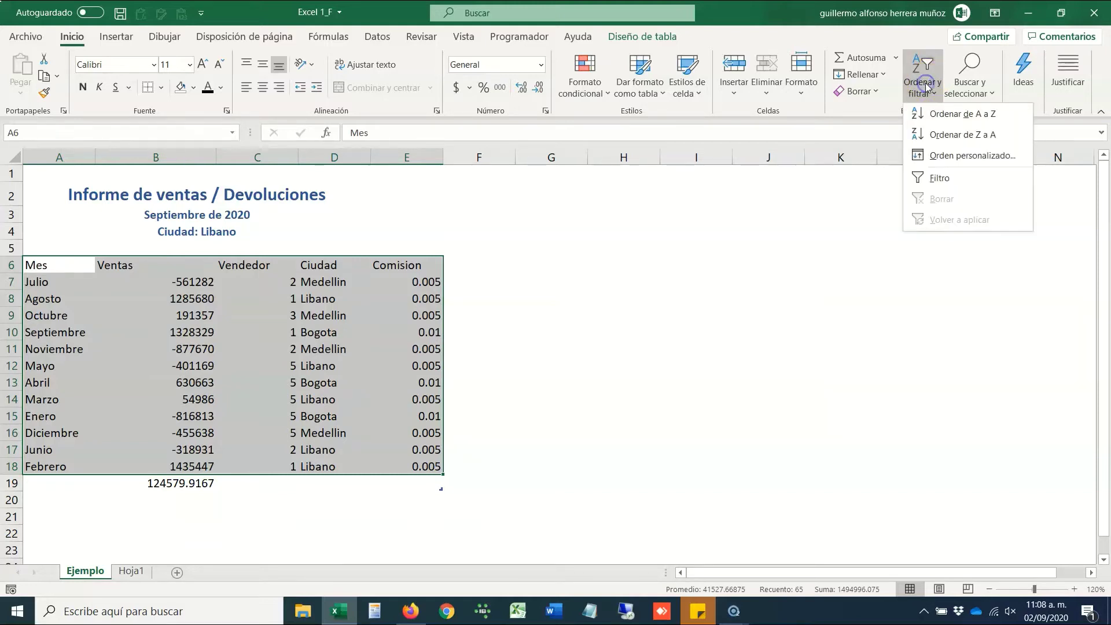
click(946, 176)
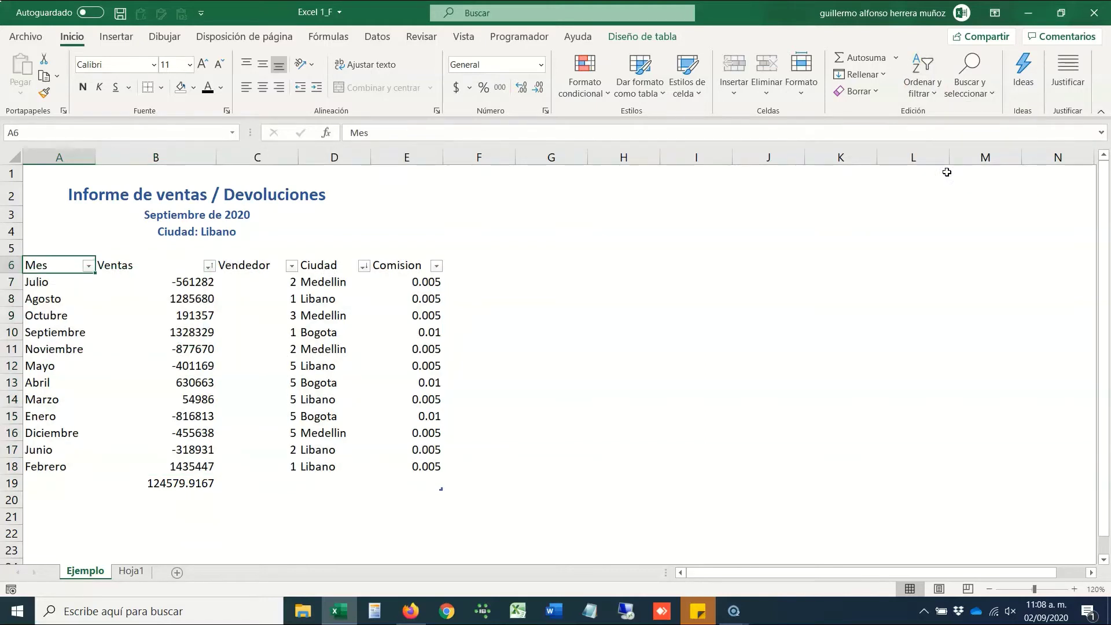
key(ctrl+Right)
key(ctrl+Left)
Look through the month names in the Mes column, checking the contents of the Mayo cell, and return to the header.
key(Down)
key(Down)
key(Down)
key(Down)
key(Down)
key(Down)
key(Down)
key(Down)
key(Down)
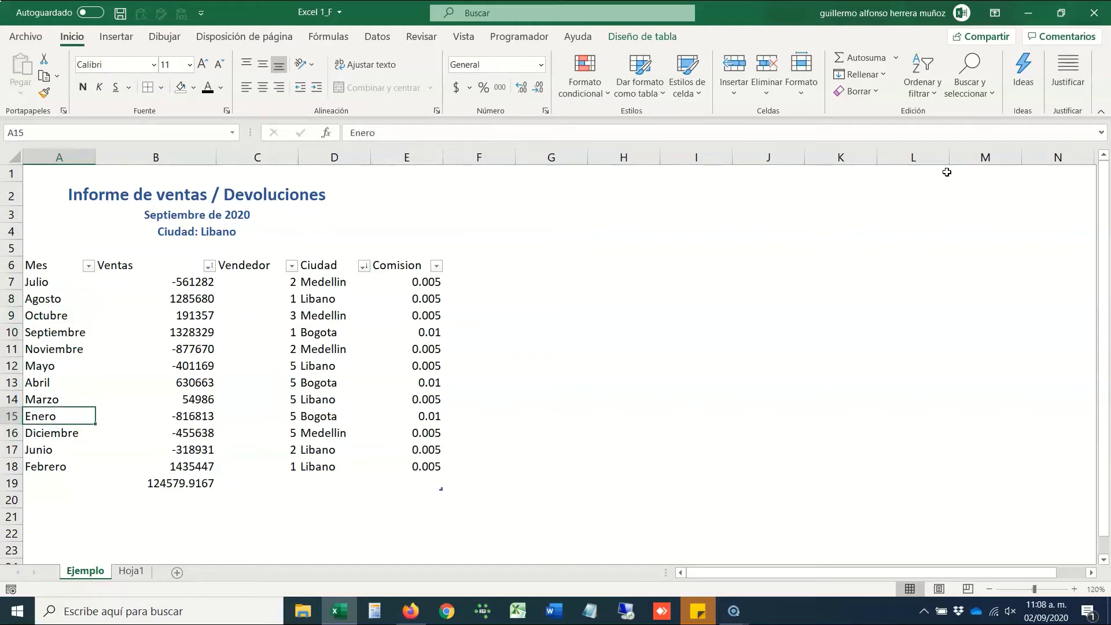
key(Up)
key(Up)
key(Up)
key(F2)
key(Left)
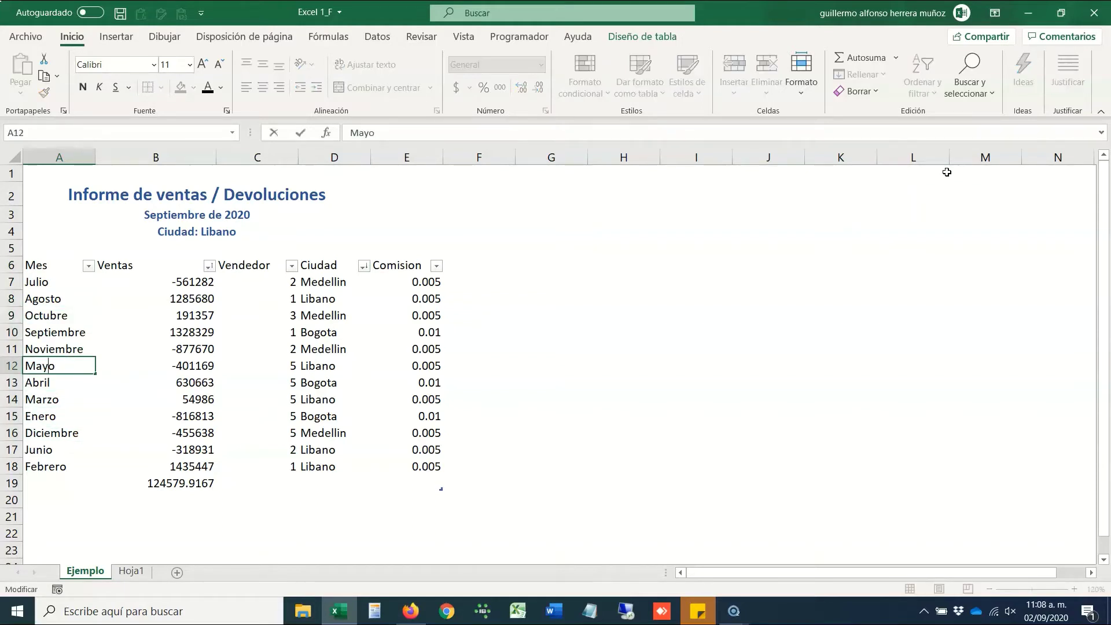
key(Escape)
key(Up)
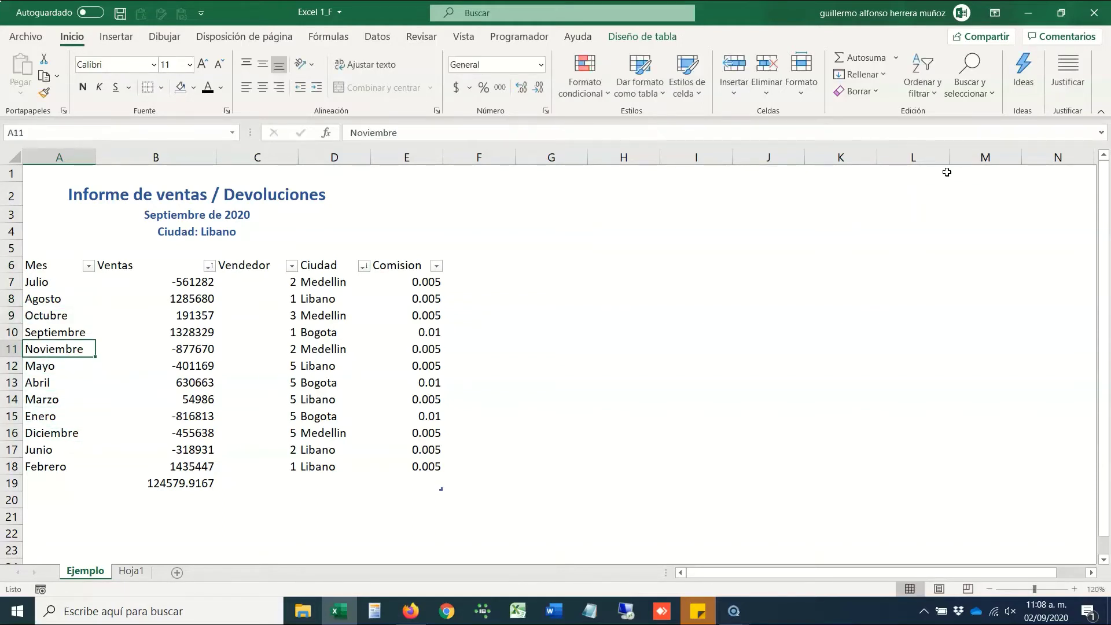
key(ctrl+Up)
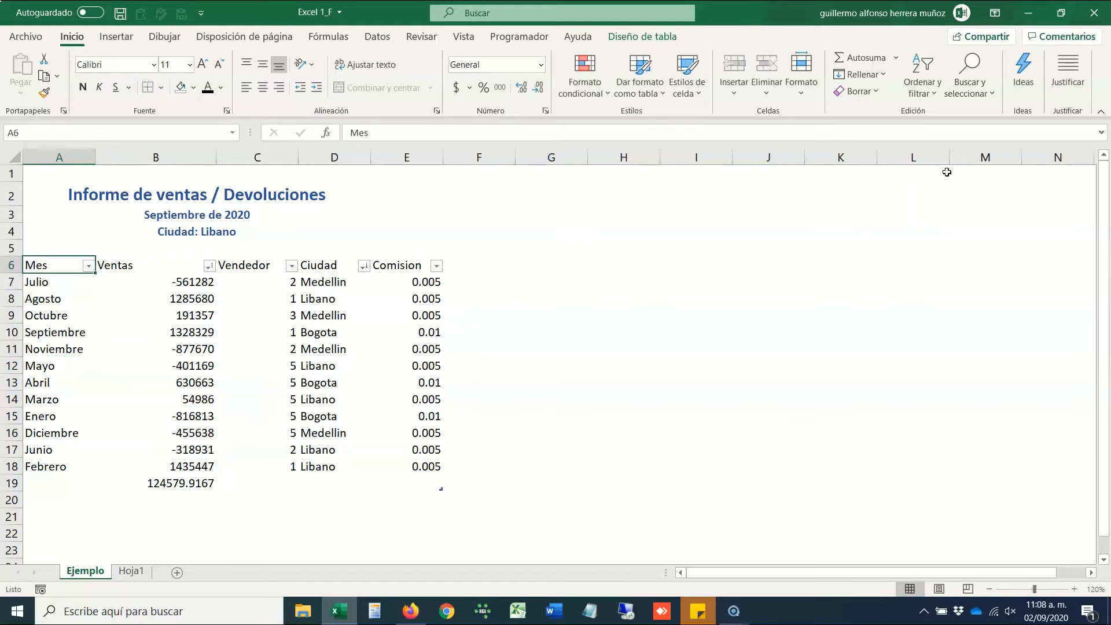
Search the Mes filter list for M, then M*, then *M, and clear the search.
key(alt+Down)
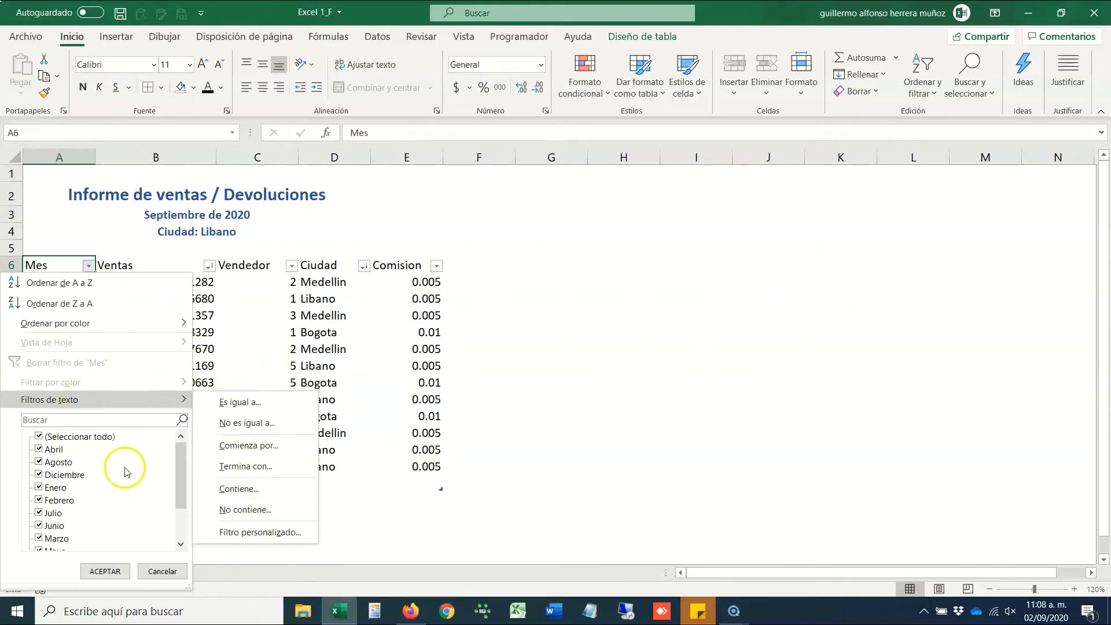
click(61, 420)
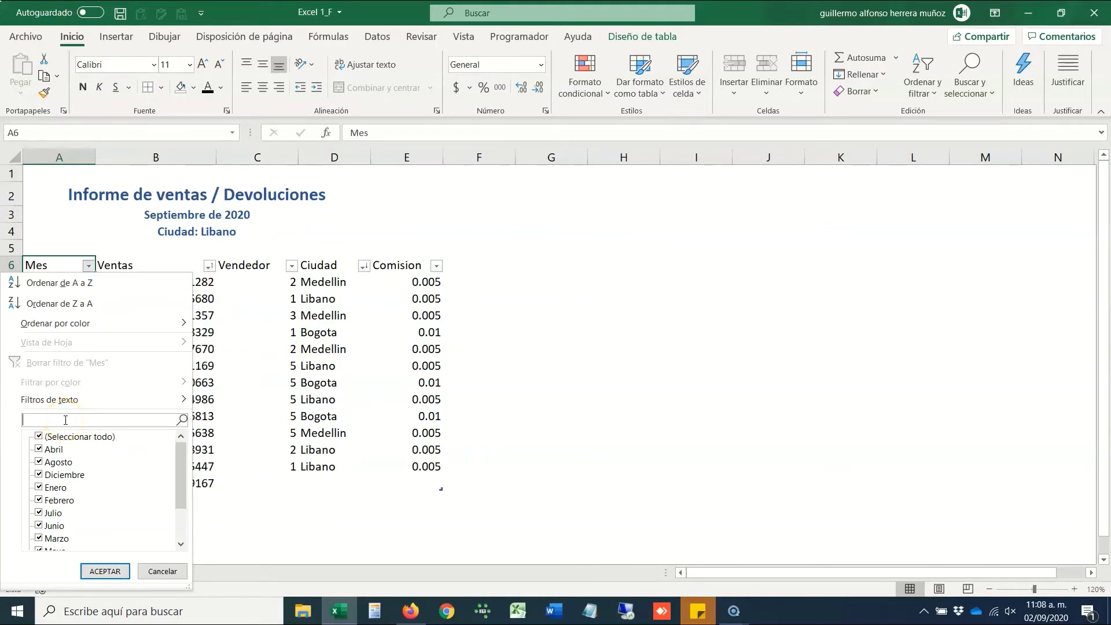
text(M)
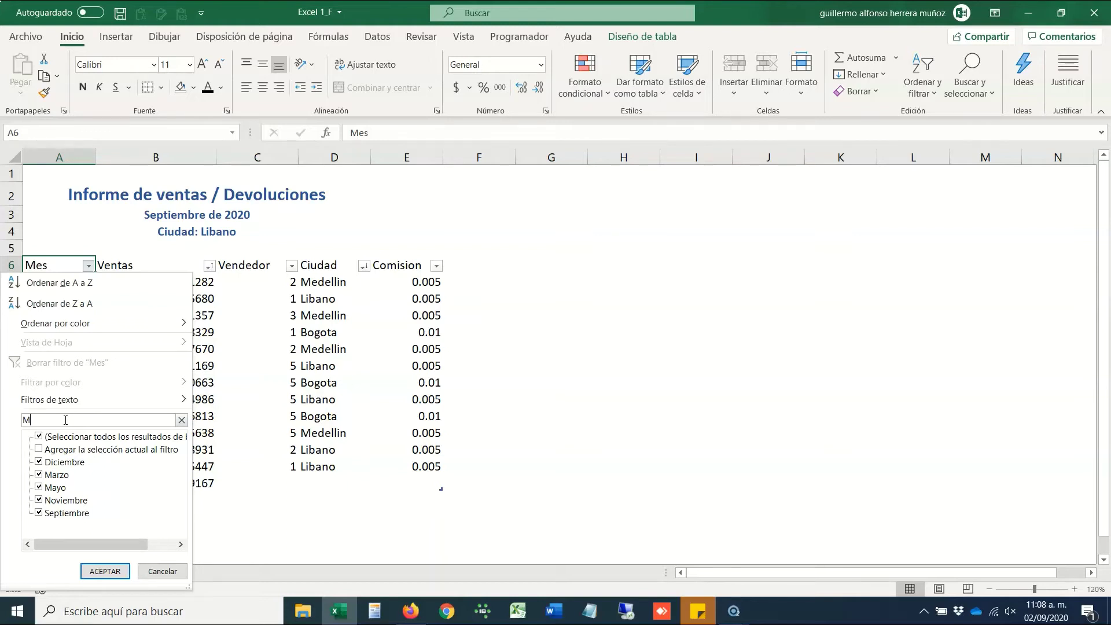
text(*)
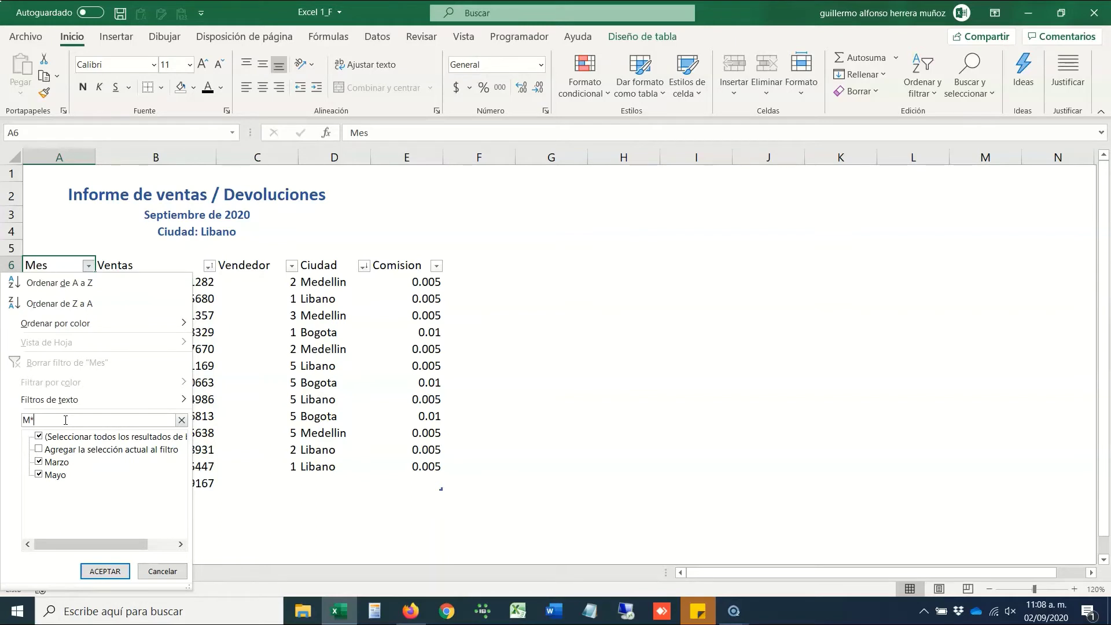
key(BackSpace)
key(Home)
text(*)
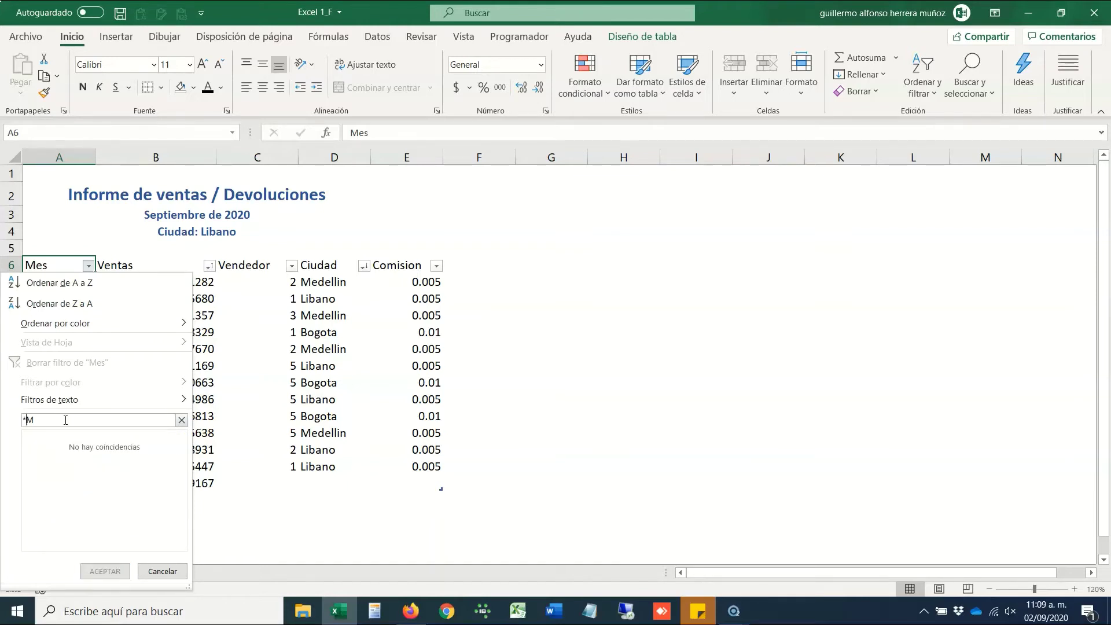
key(Delete)
key(BackSpace)
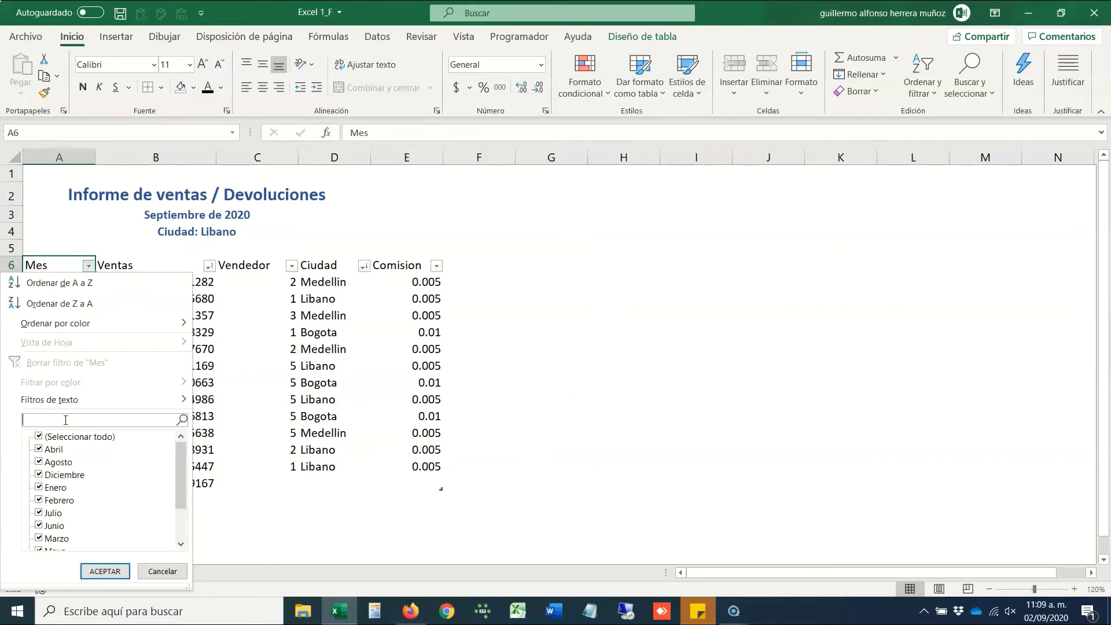
Search the Mes filter list for months ending in o with *O, then in e with *E, and clear the search.
text(*O)
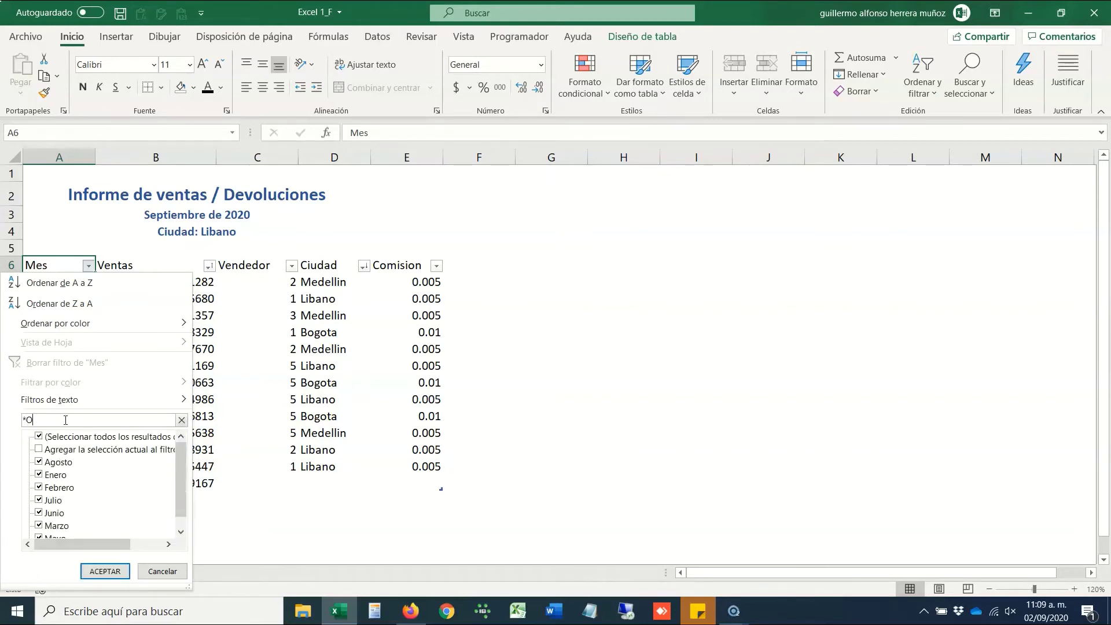
drag(177, 492, 180, 502)
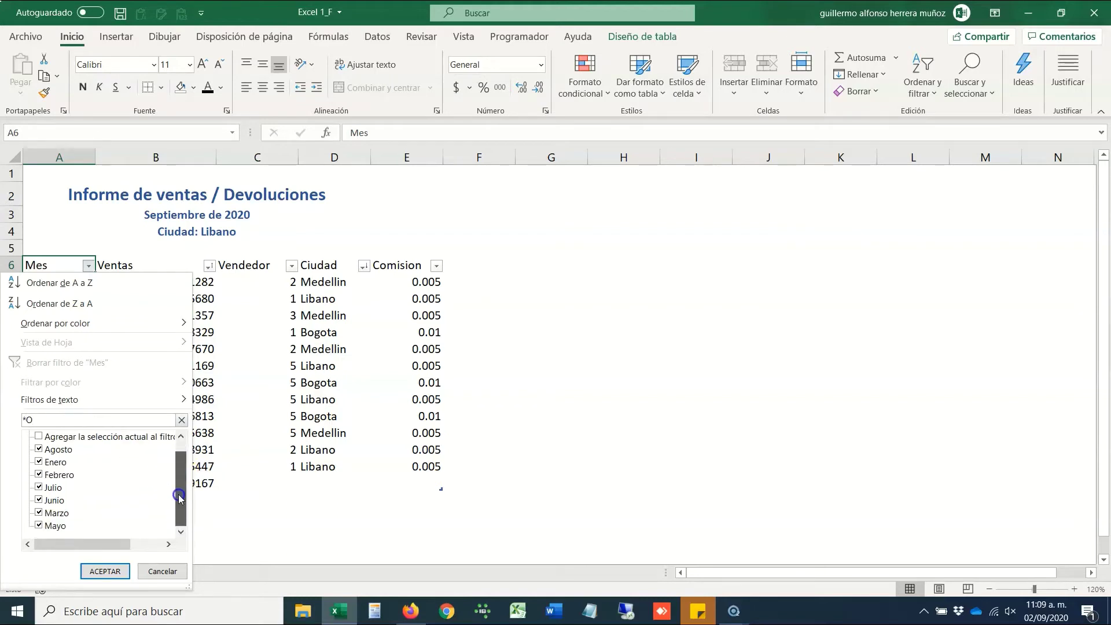
click(73, 418)
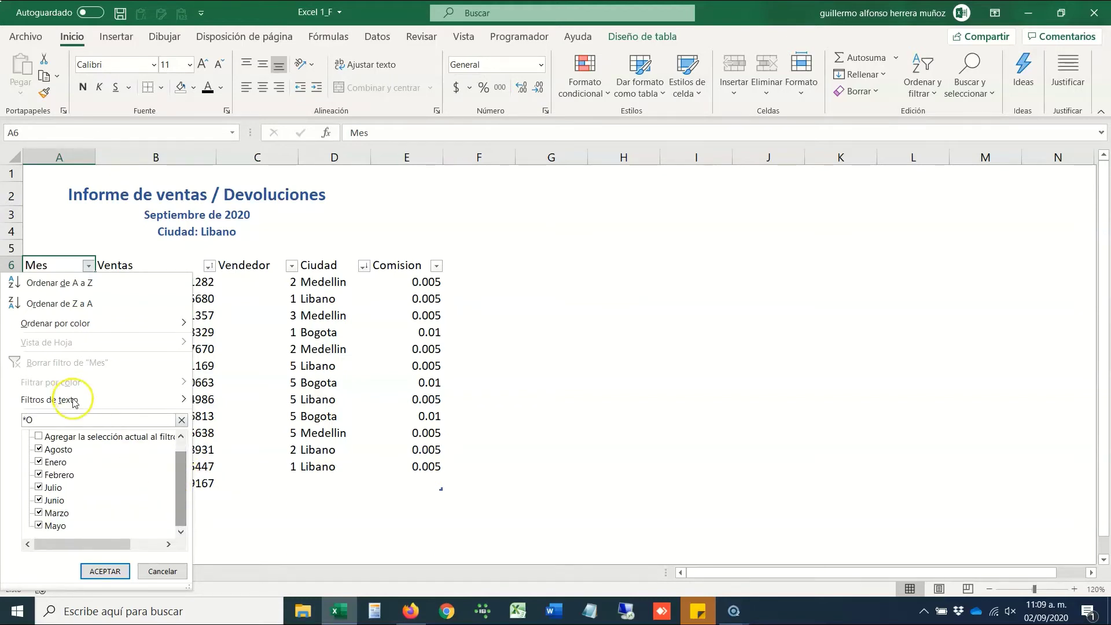
key(shift+Left)
text(E)
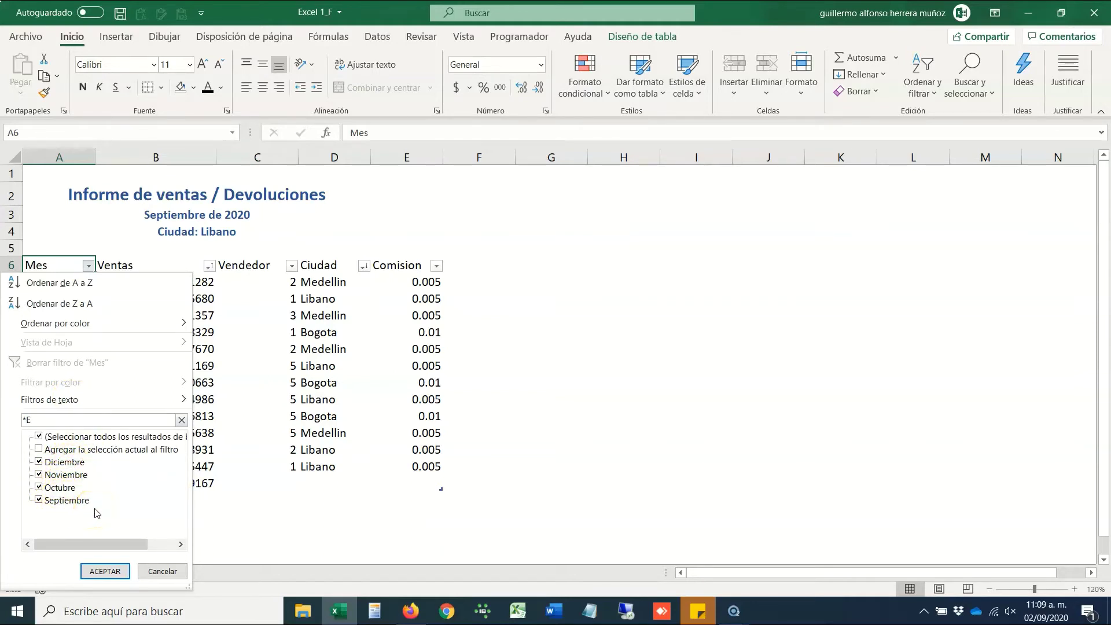
key(BackSpace)
key(BackSpace)
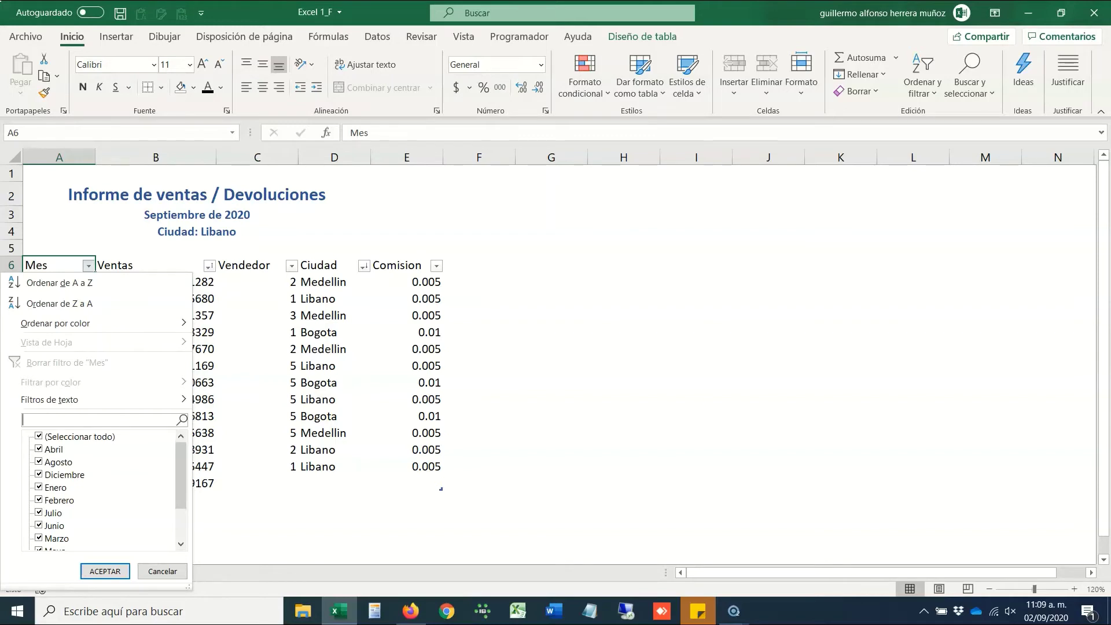
Filter the Mes column to Julio and Junio by searching with a ? wildcard in place of the letter that differs.
text(JULI)
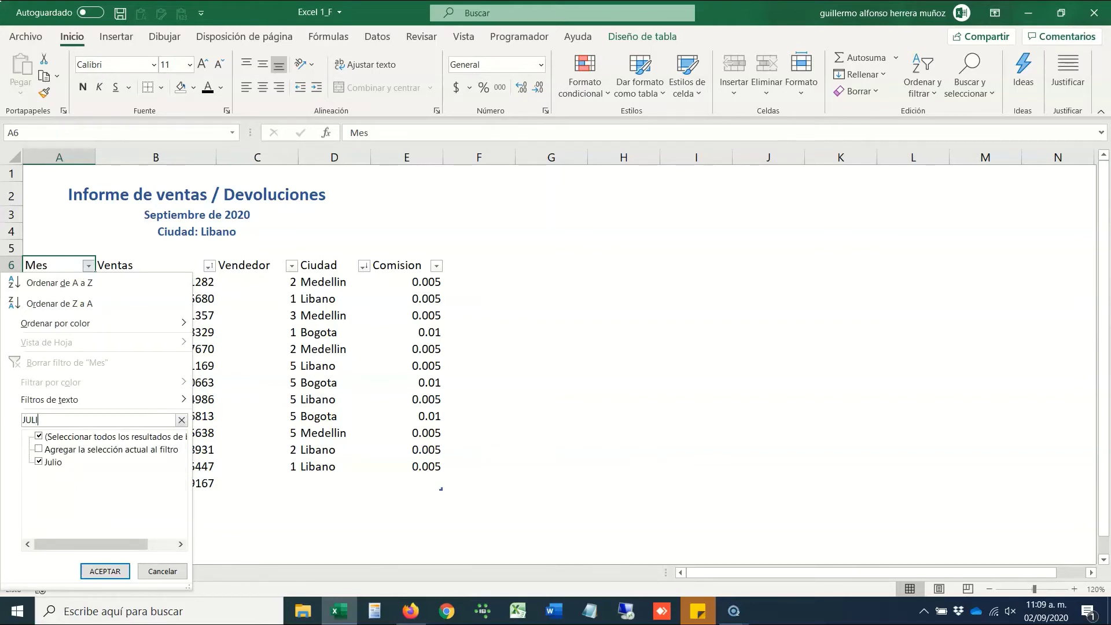
text(O)
key(shift+Left)
text(?)
click(91, 571)
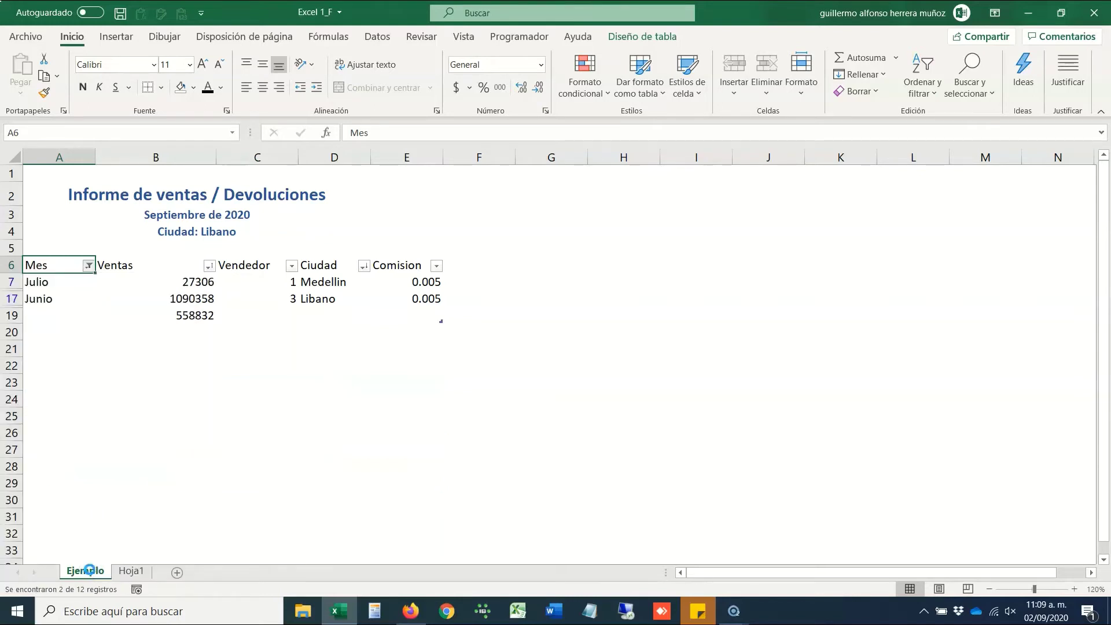
Clear the filter from the Mes column.
key(alt+Down)
key(Down)
key(Down)
key(Down)
key(Return)
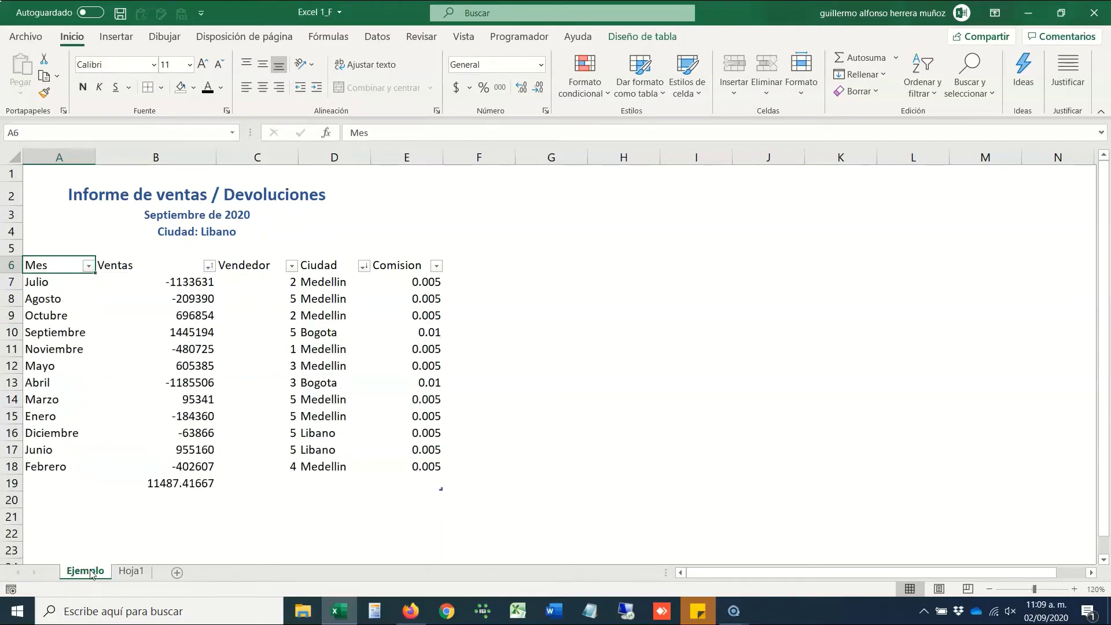
Select A6:E18 and review the data sorting and filtering commands, then the find-and-select options.
key(ctrl+Right)
key(ctrl+shift+Left)
key(ctrl+shift+Down)
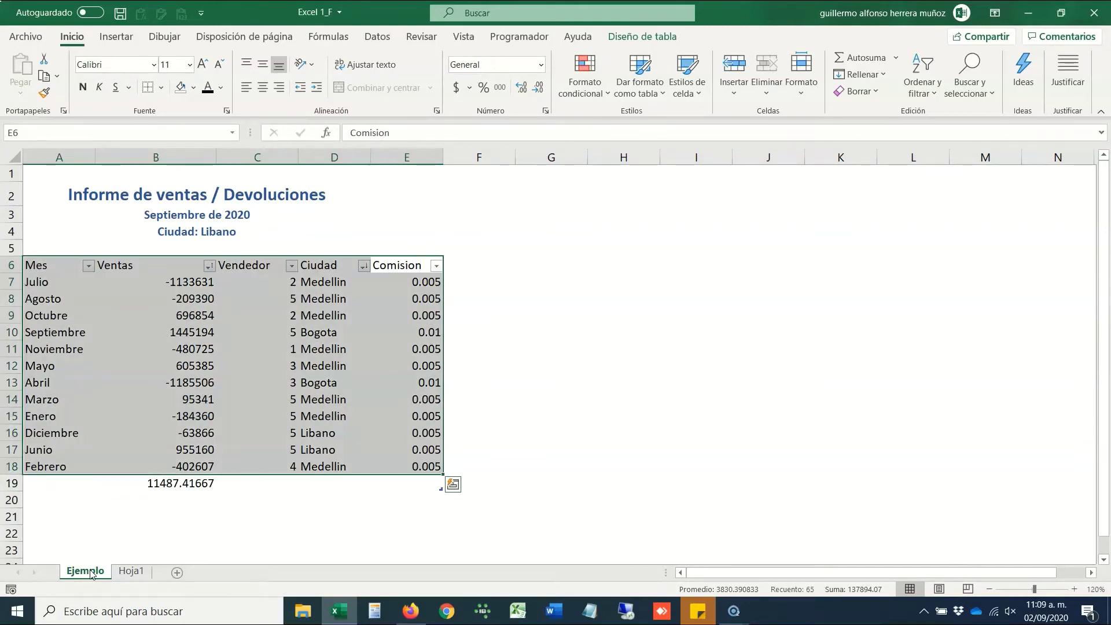
click(377, 37)
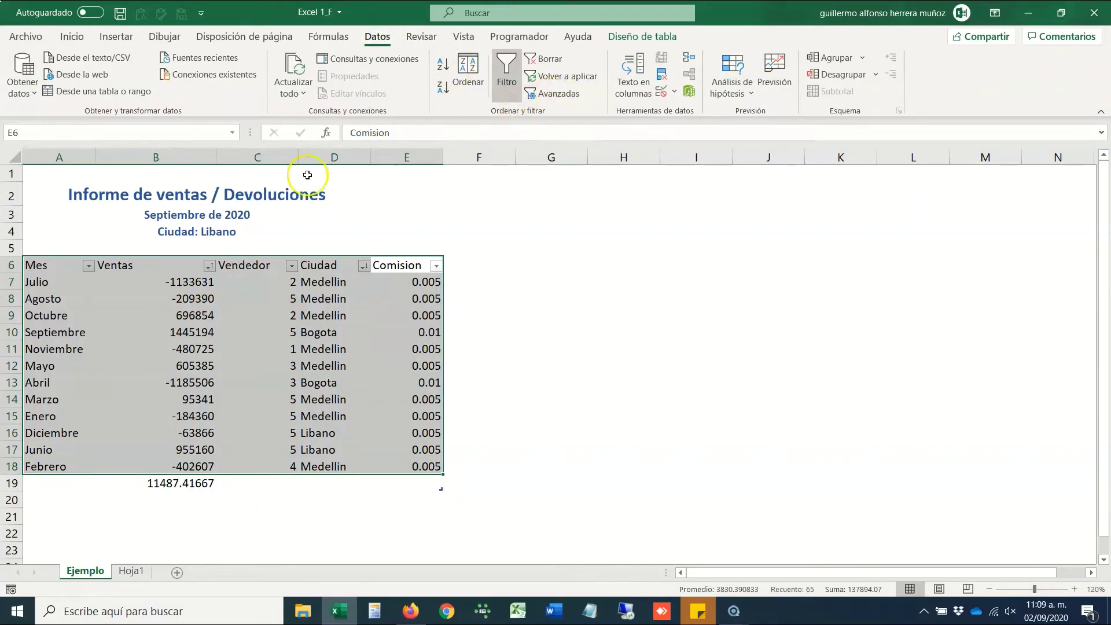
click(236, 278)
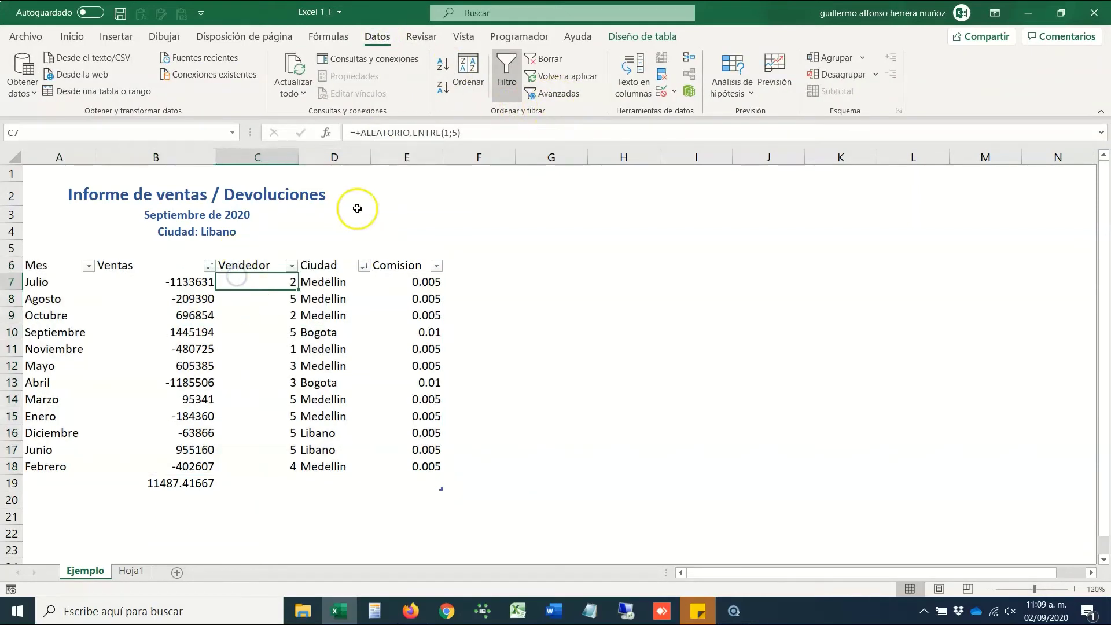
click(66, 38)
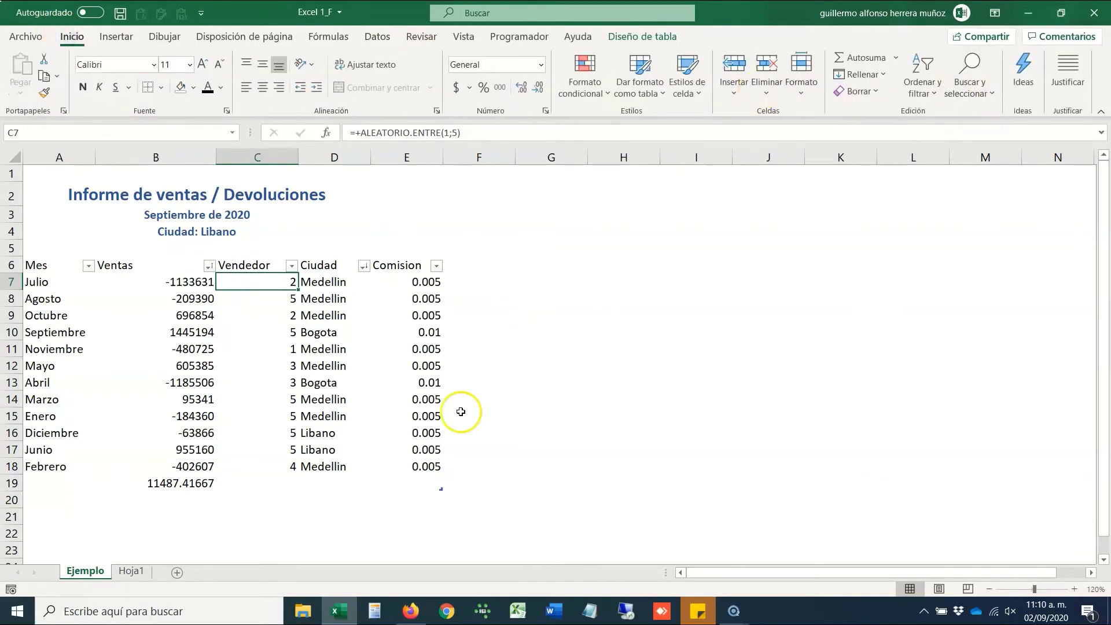
click(972, 90)
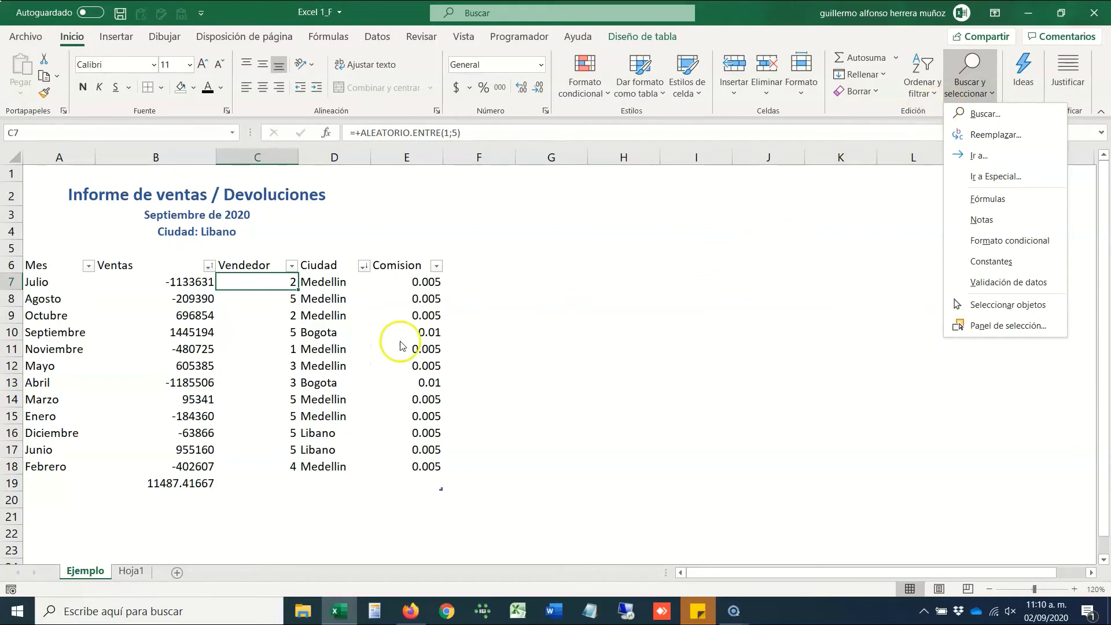
key(Escape)
Select the months in A6:A18 and set up a replacement of Agosto with Julio.
drag(49, 265, 59, 464)
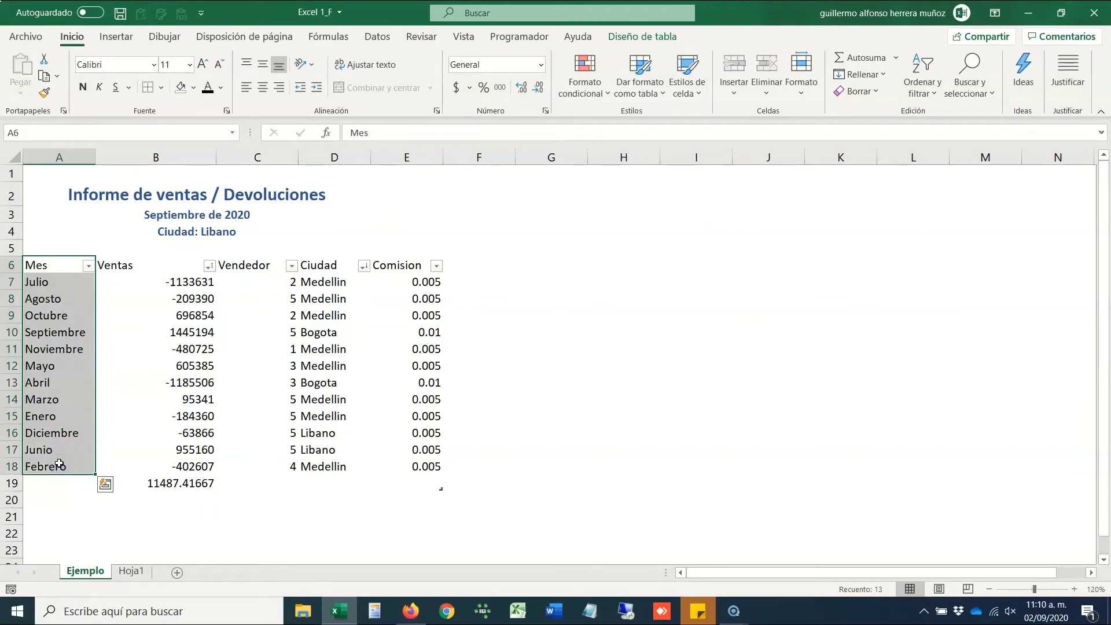
key(ctrl+l)
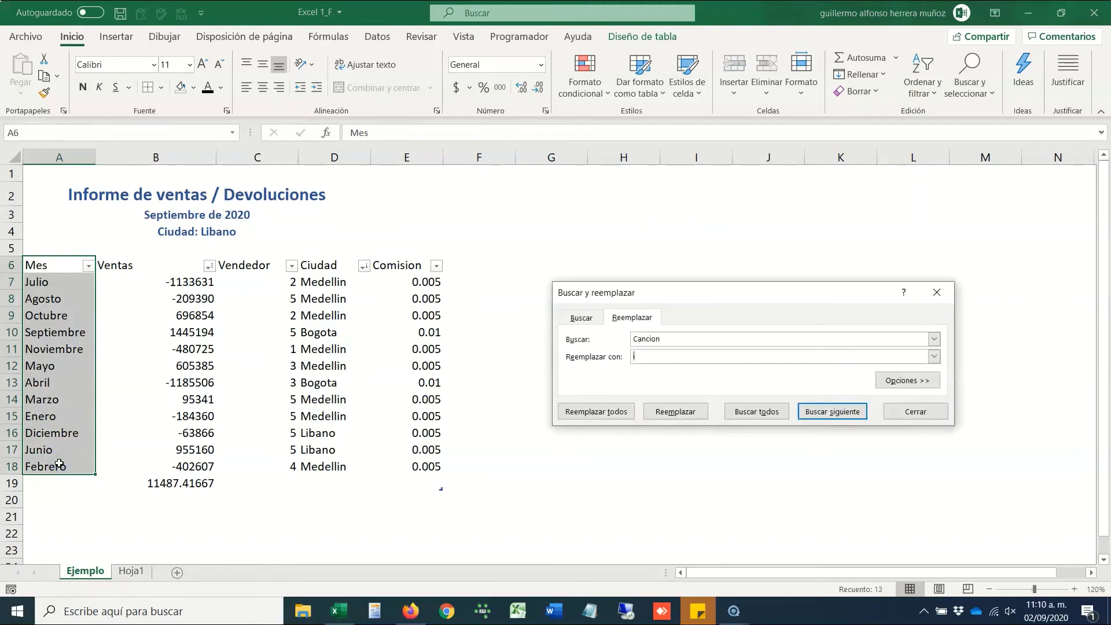
key(shift+Tab)
text(Agosto)
key(Tab)
text(Julio)
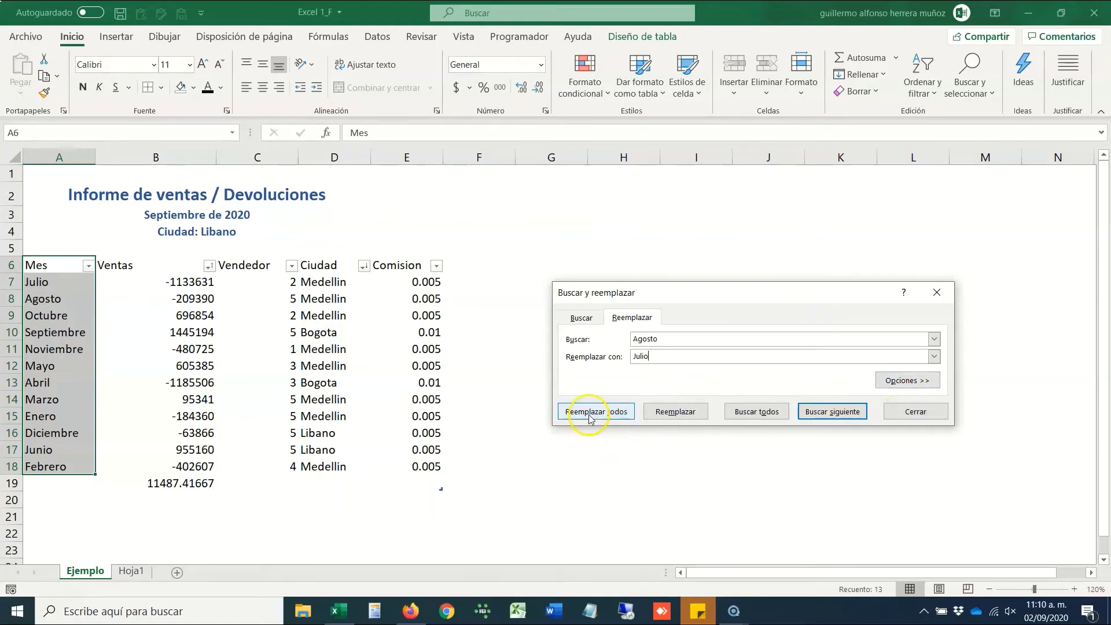
Expand the replace options and review the scope and look-in choices, keeping Hoja and Fórmulas, and compare the find and replace modes.
click(929, 381)
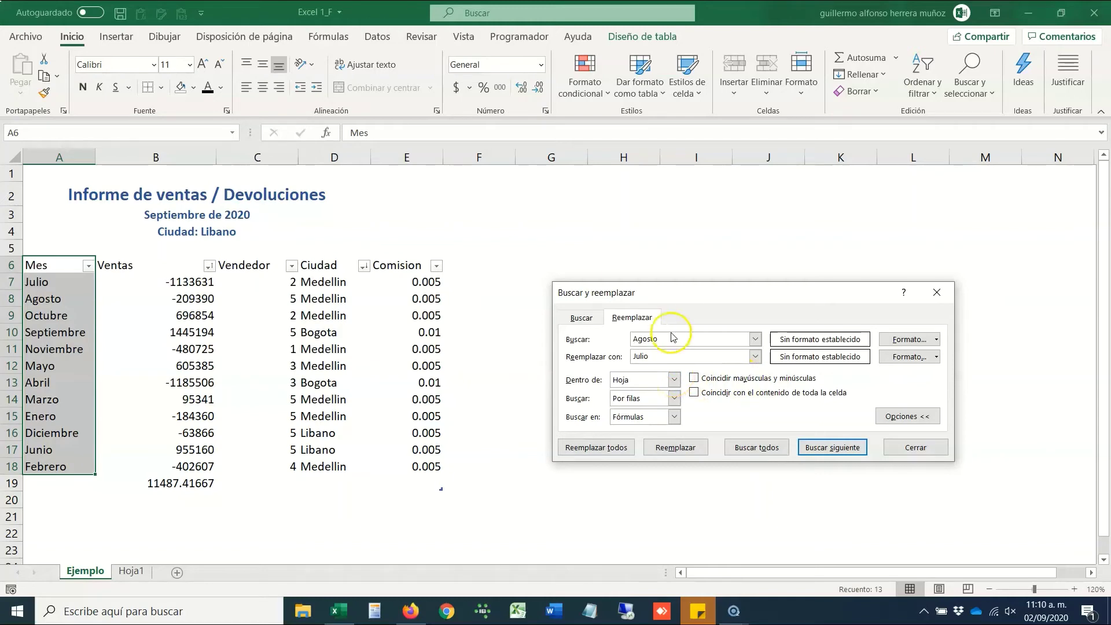
click(673, 379)
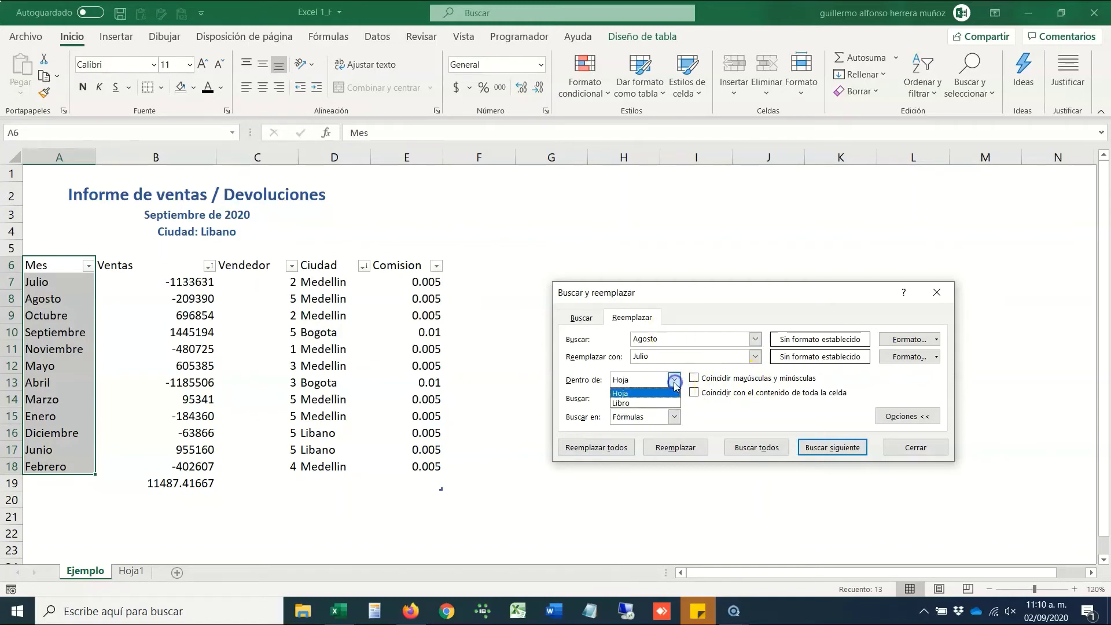
click(633, 394)
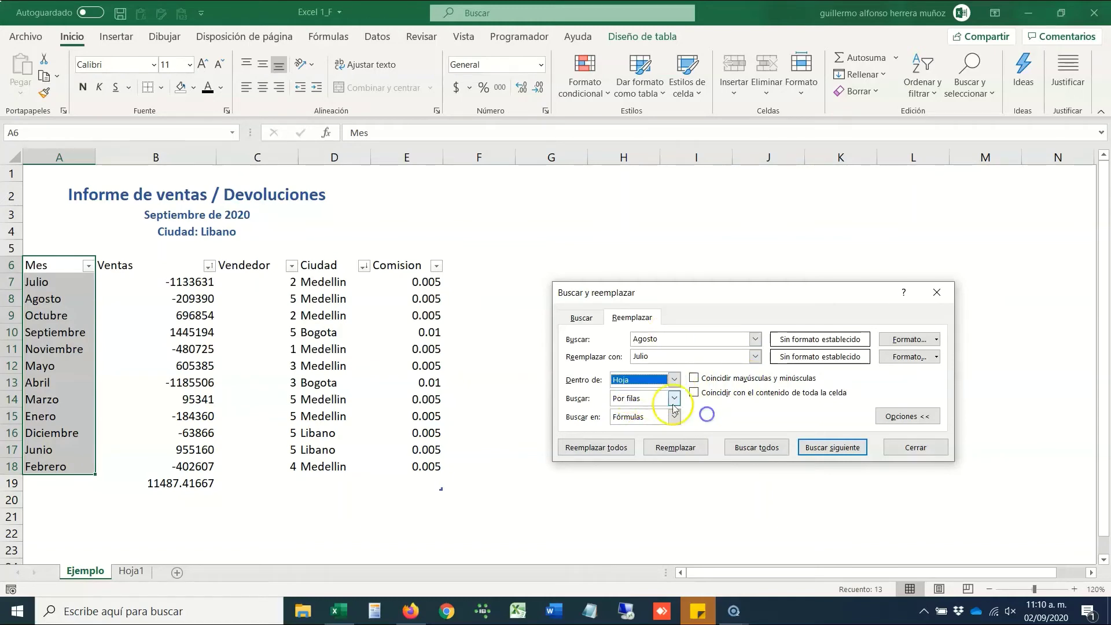
click(674, 416)
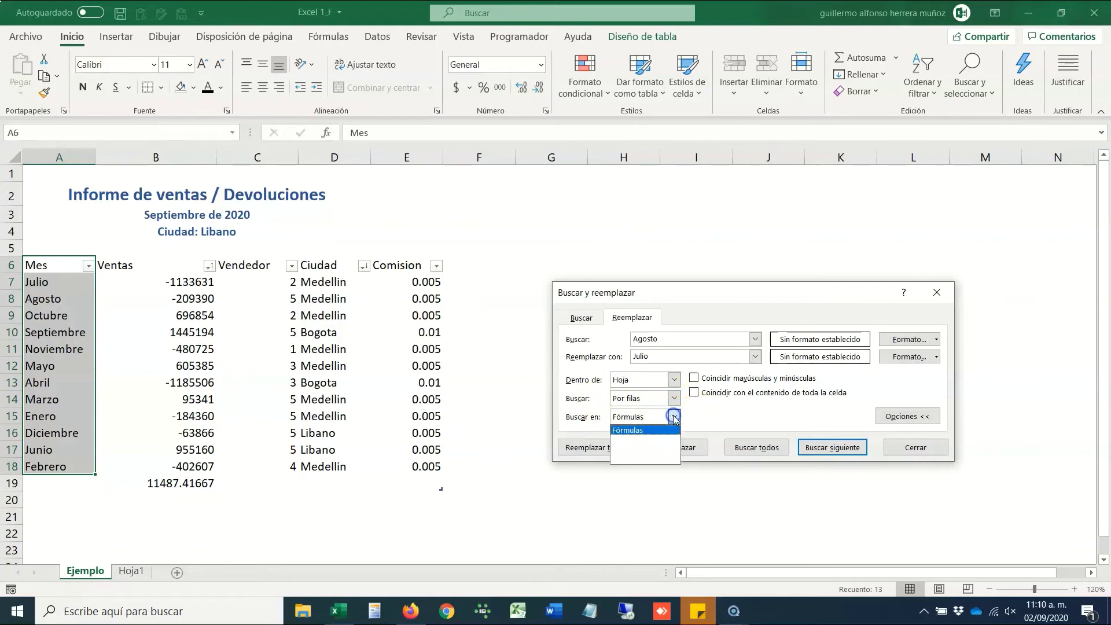
click(719, 421)
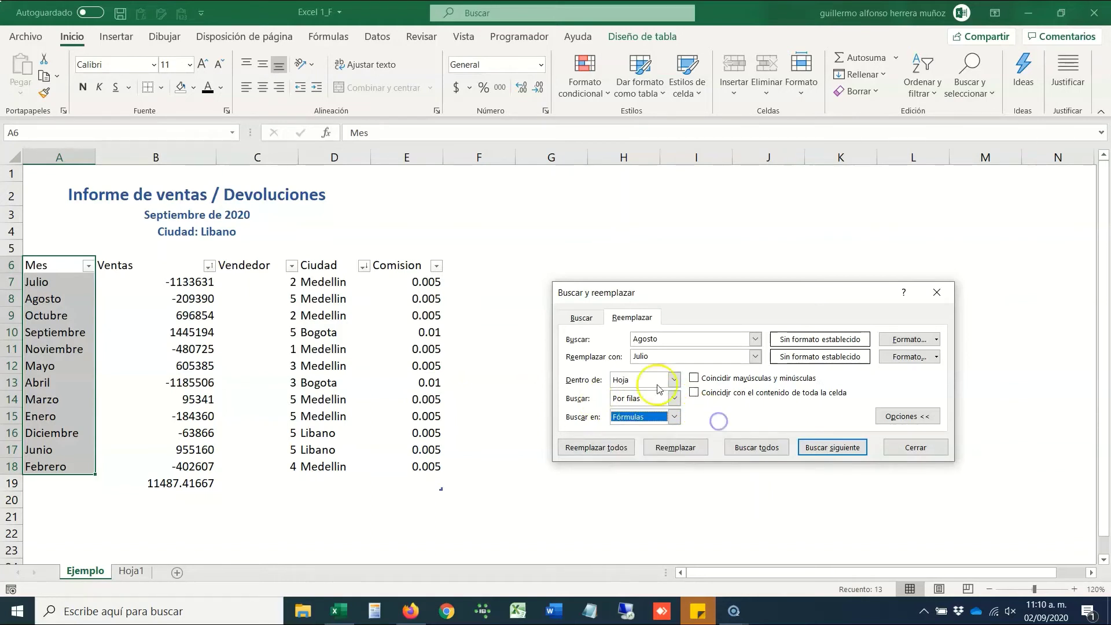
click(579, 317)
click(641, 319)
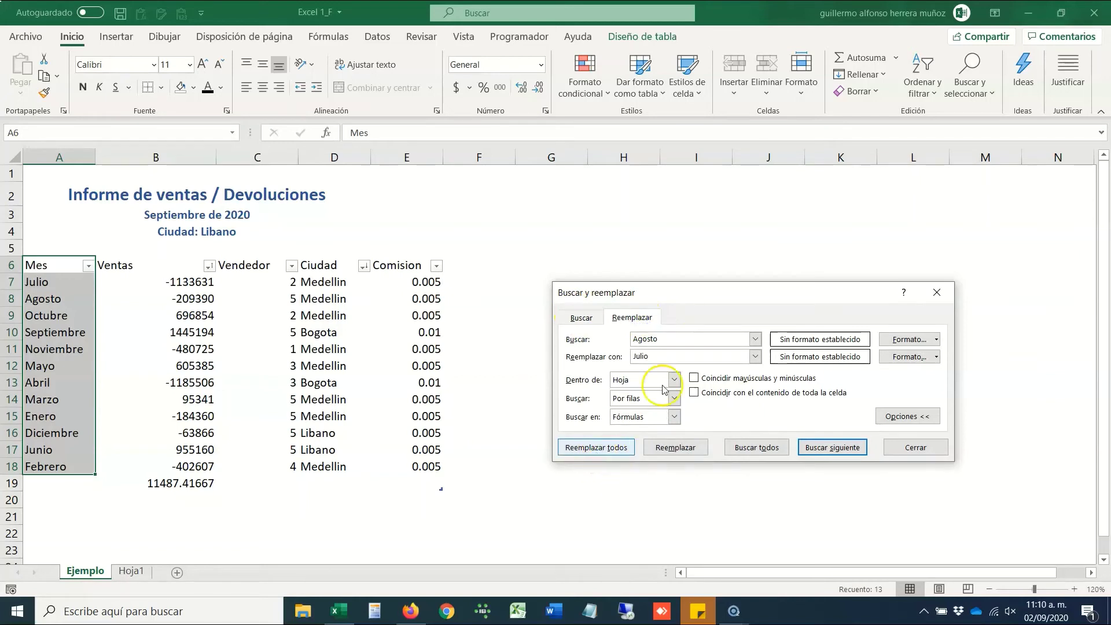
Replace every Agosto with Julio in the selected months and close the find-and-replace dialog.
click(611, 451)
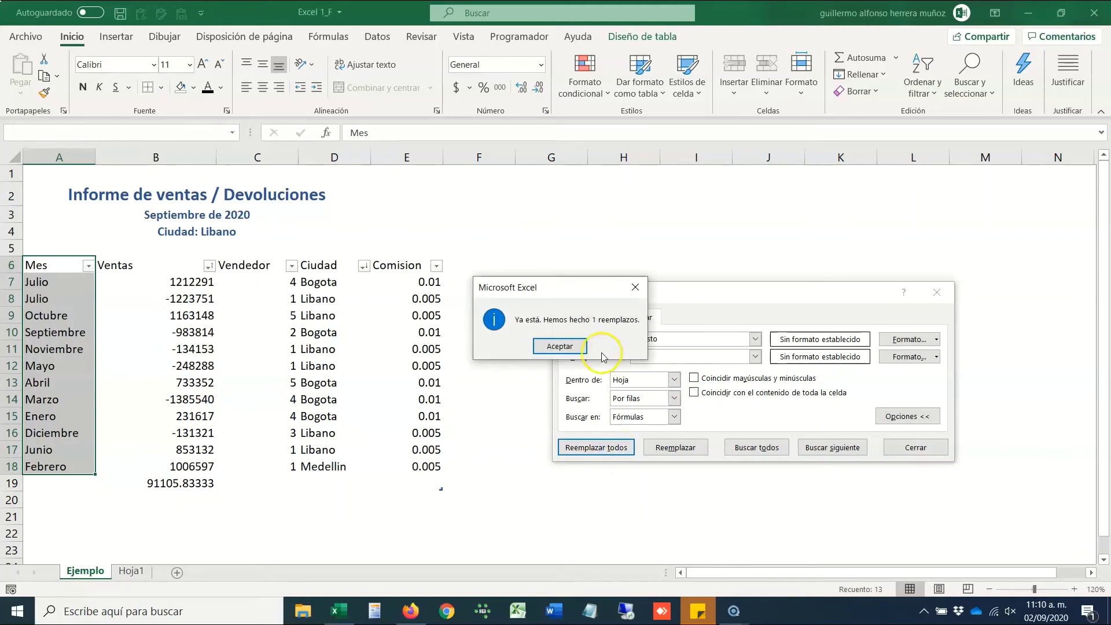
click(559, 345)
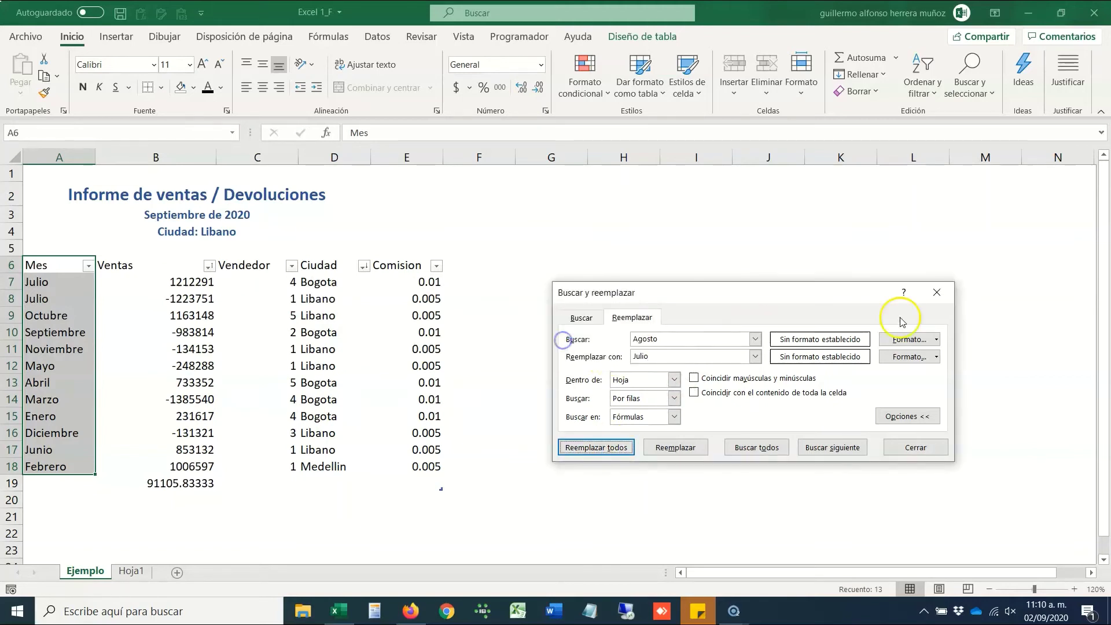
click(942, 289)
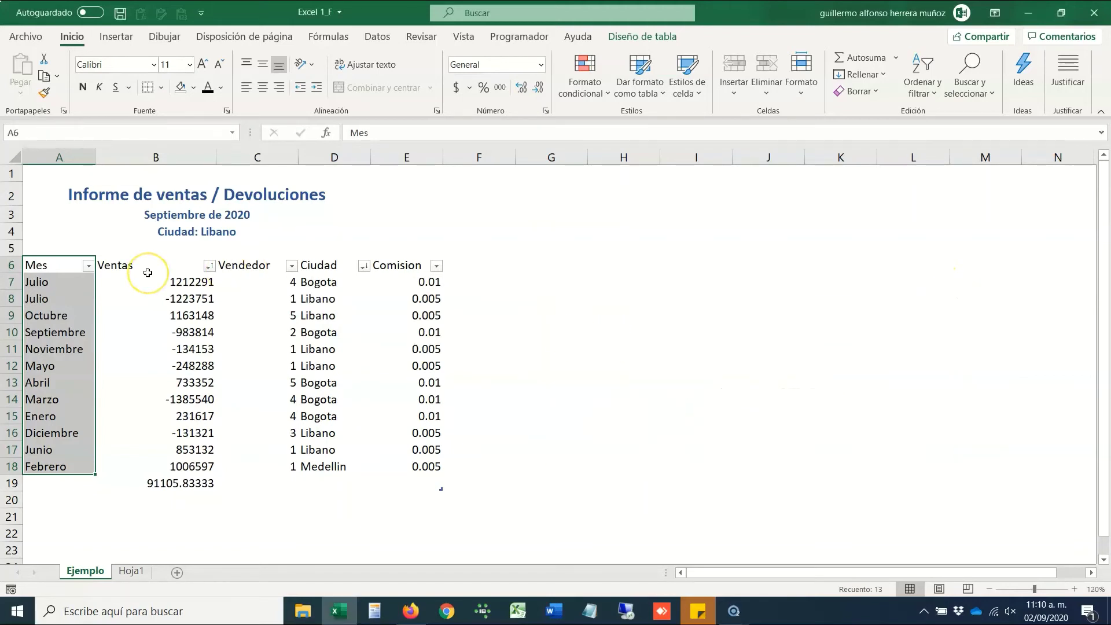
Change Abril in A13 to A#ril by substituting a # for the second letter.
key(Down)
key(Down)
key(Down)
key(Down)
key(Down)
key(Down)
key(Down)
key(Down)
key(Up)
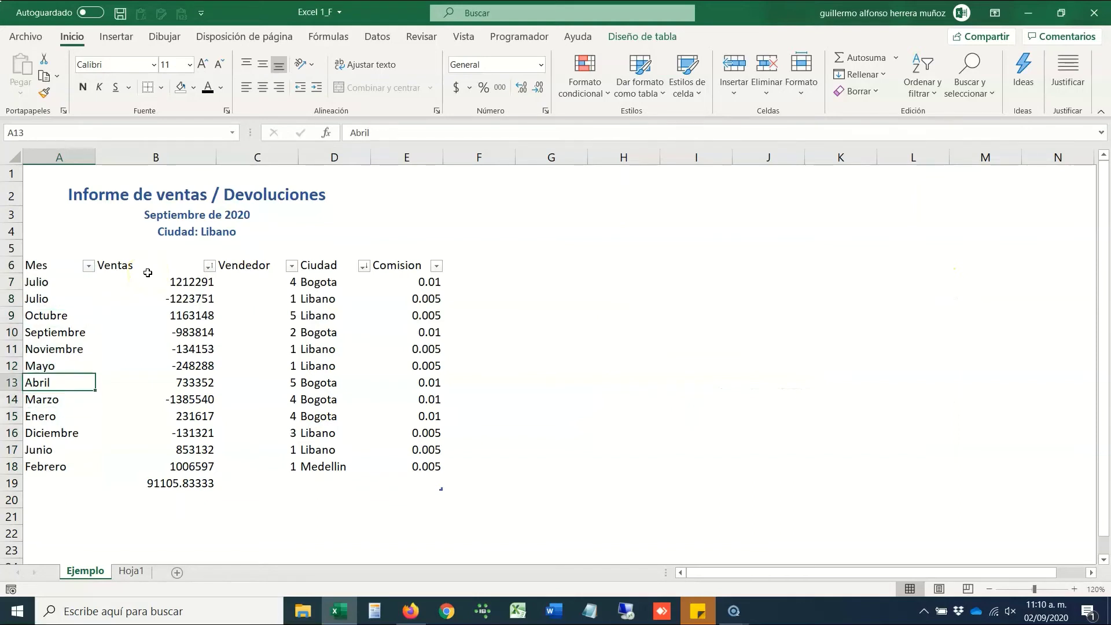
key(Up)
key(Up)
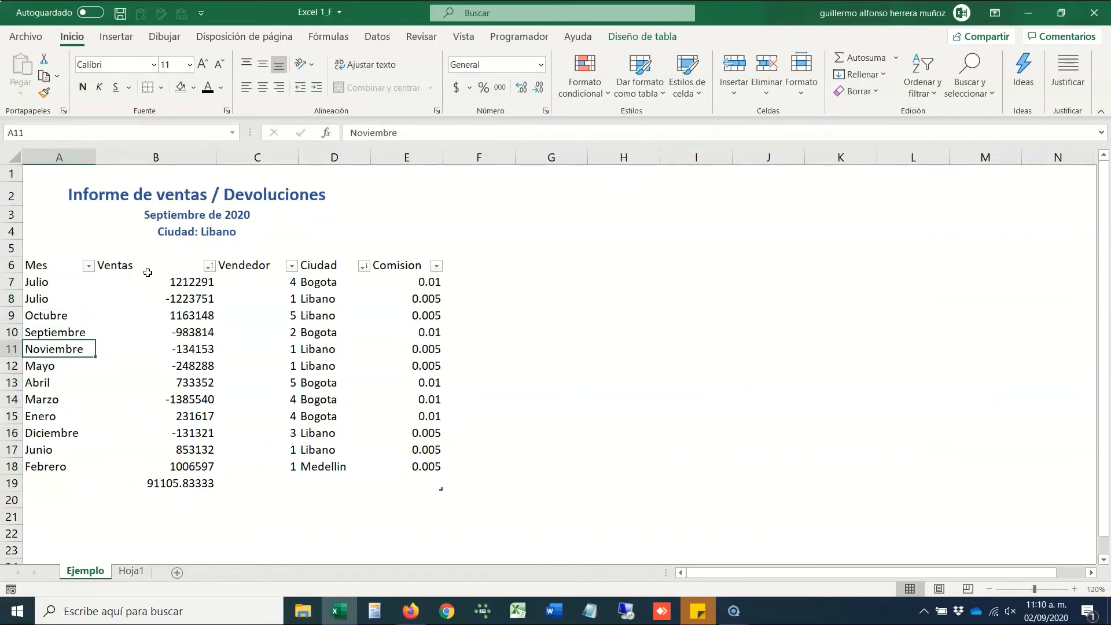
key(Down)
key(Down)
key(F2)
key(Left)
key(Left)
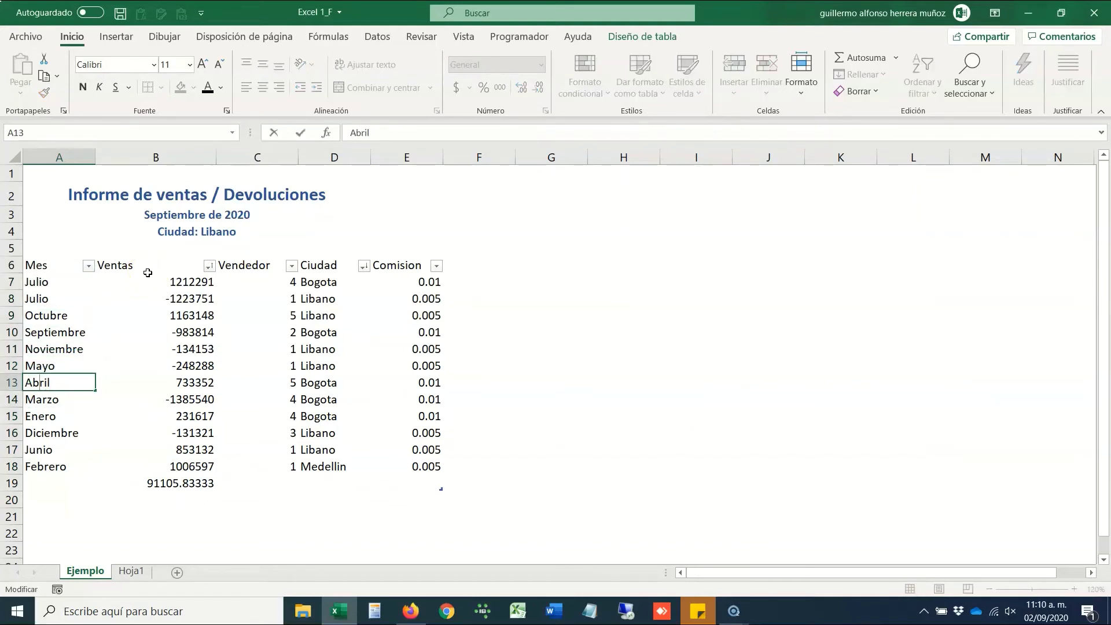
key(shift+Left)
key(BackSpace)
text(#)
key(Return)
Change Marzo in A14 to Ma*zo by substituting an asterisk for the r.
key(F2)
key(Left)
key(Left)
key(Left)
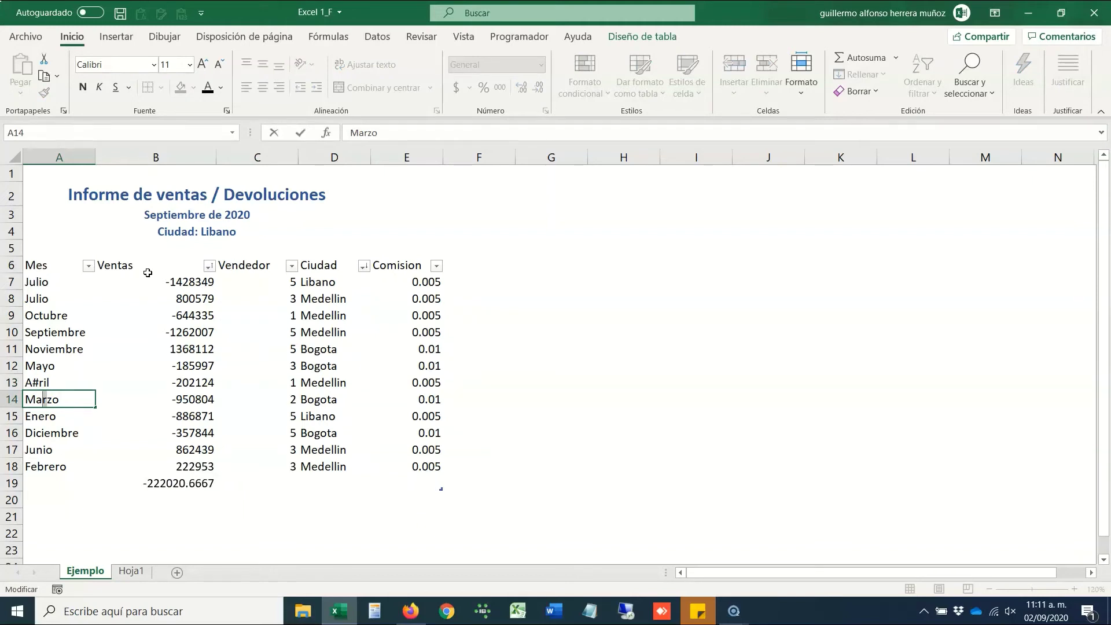
key(Delete)
text(*)
key(Return)
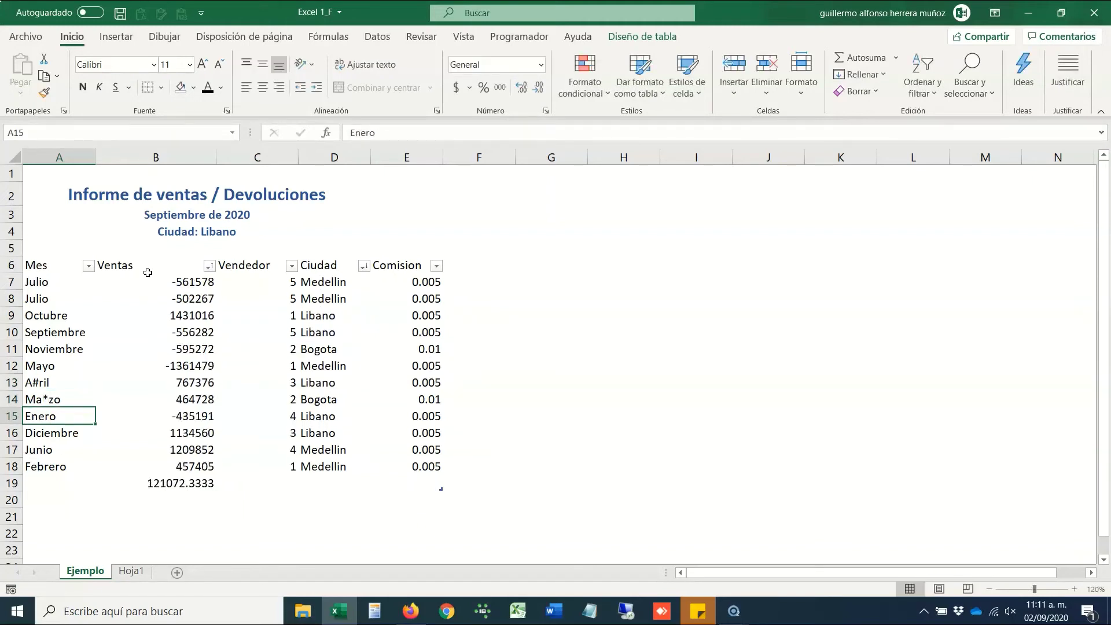
Select the Mes column from A6 to A18 and open the find-and-replace dialog.
key(Up)
key(Up)
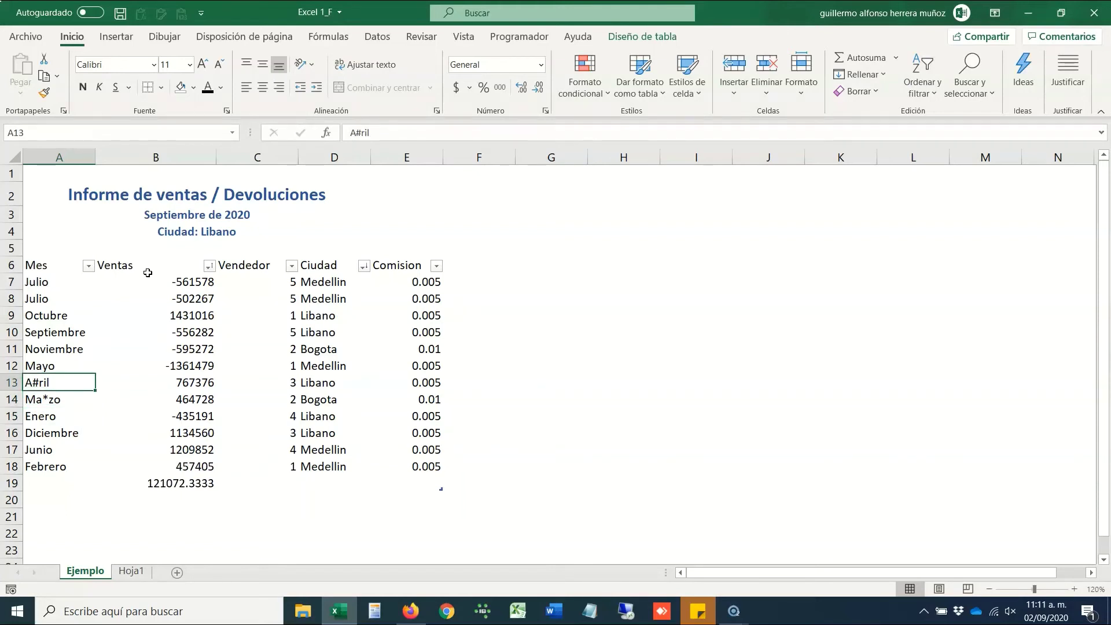
key(shift+Down)
key(shift+Down)
key(shift+Up)
key(Down)
key(Down)
key(Down)
key(Down)
key(Down)
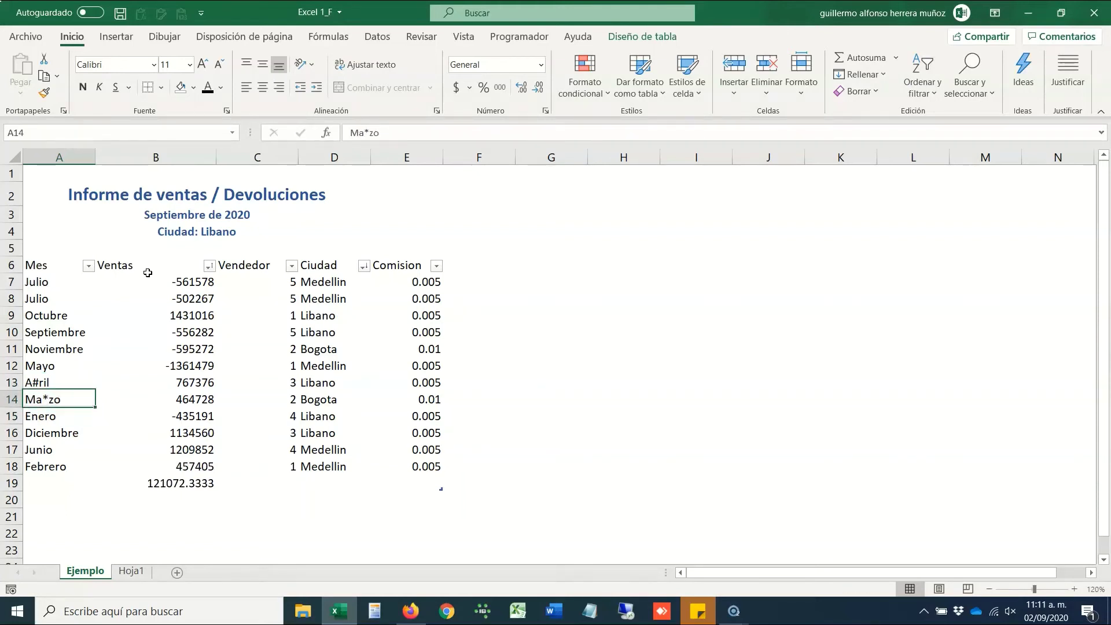
key(ctrl+shift+Up)
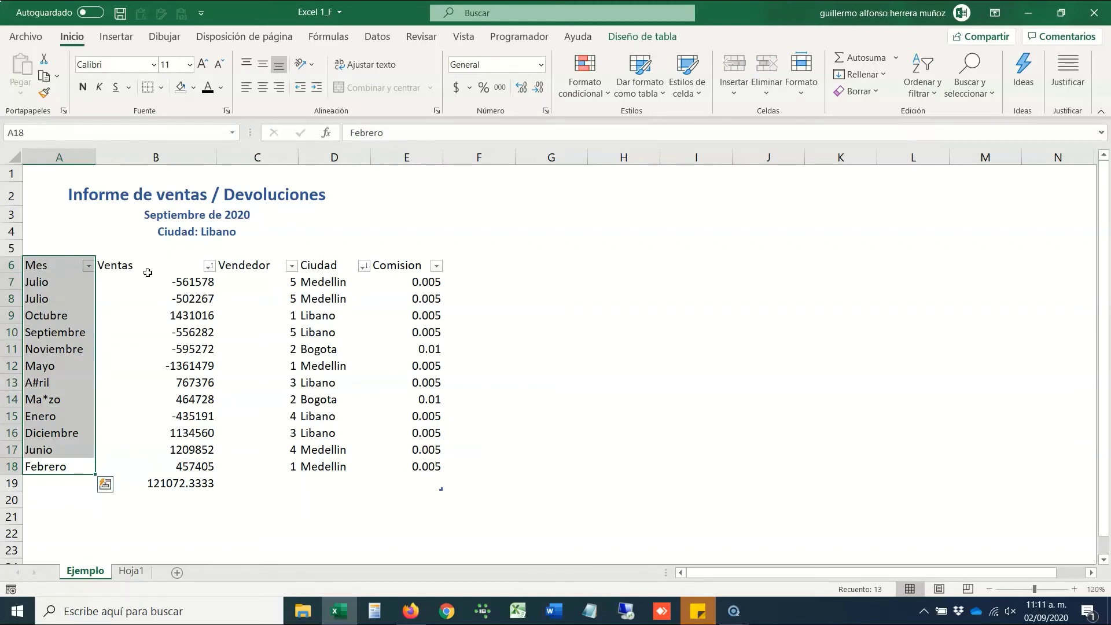
key(ctrl+l)
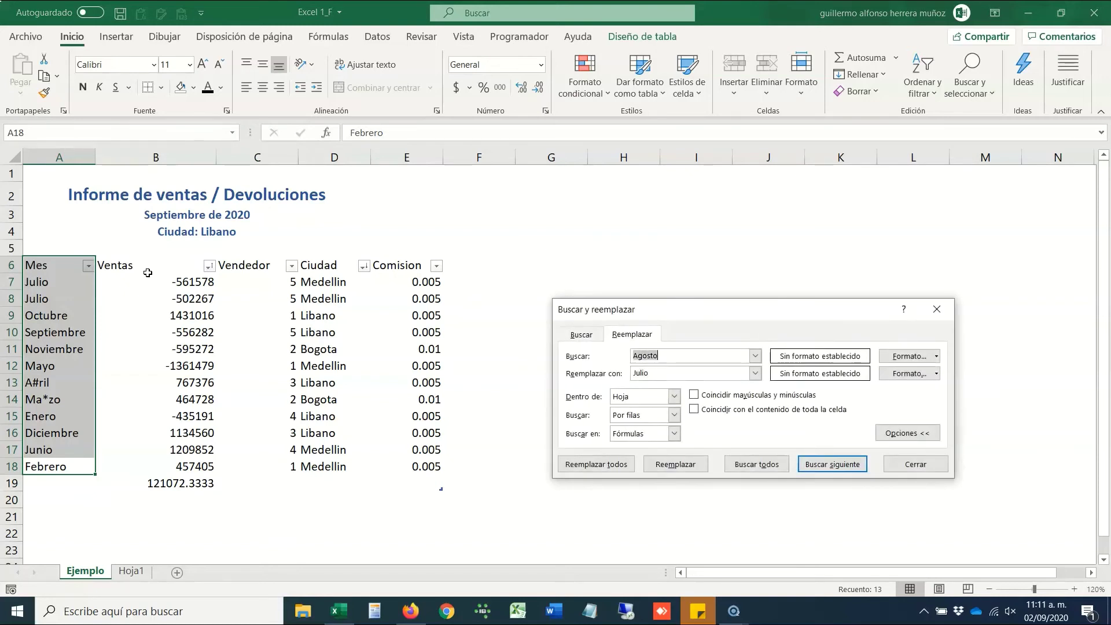
Set up a replacement of * with r and collapse the extra replace options.
text(Marzo)
key(Tab)
key(shift+Tab)
key(End)
key(Left)
key(Left)
key(BackSpace)
text(*)
key(Tab)
key(shift+Tab)
text(*)
key(Tab)
text(R)
key(BackSpace)
text(r)
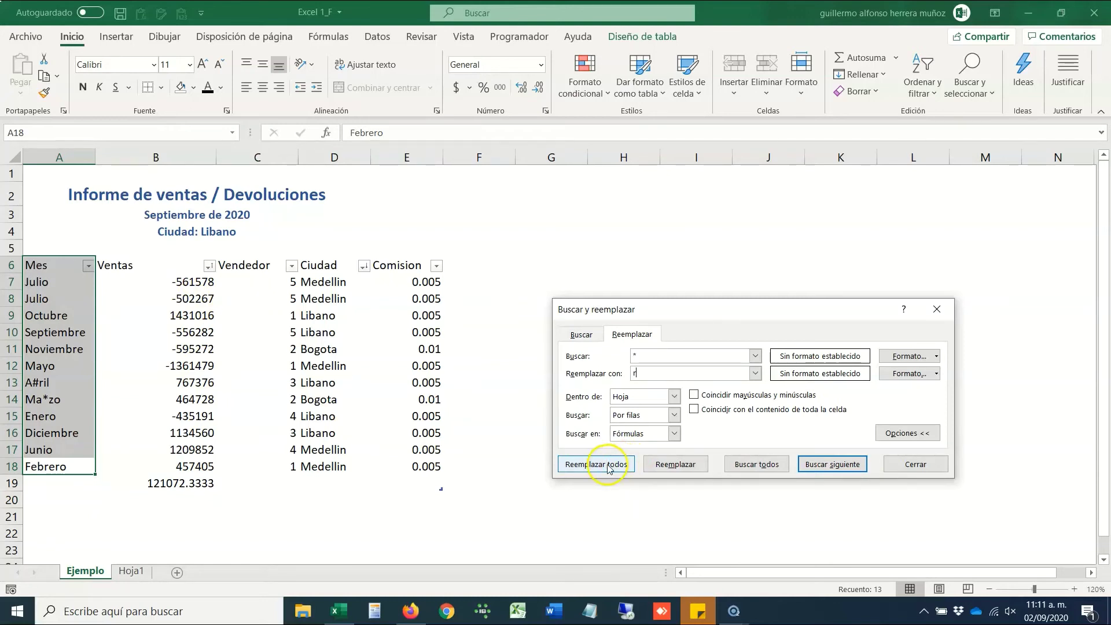
click(917, 433)
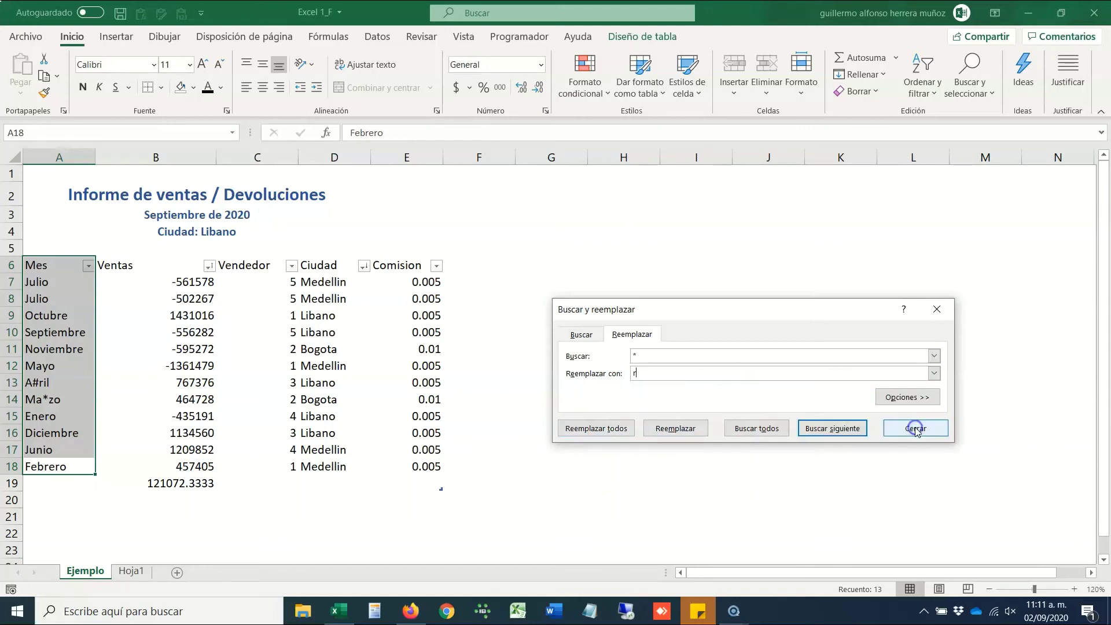
Try replacing every * match in the selected months with r, close the dialog and undo the replacement.
click(601, 435)
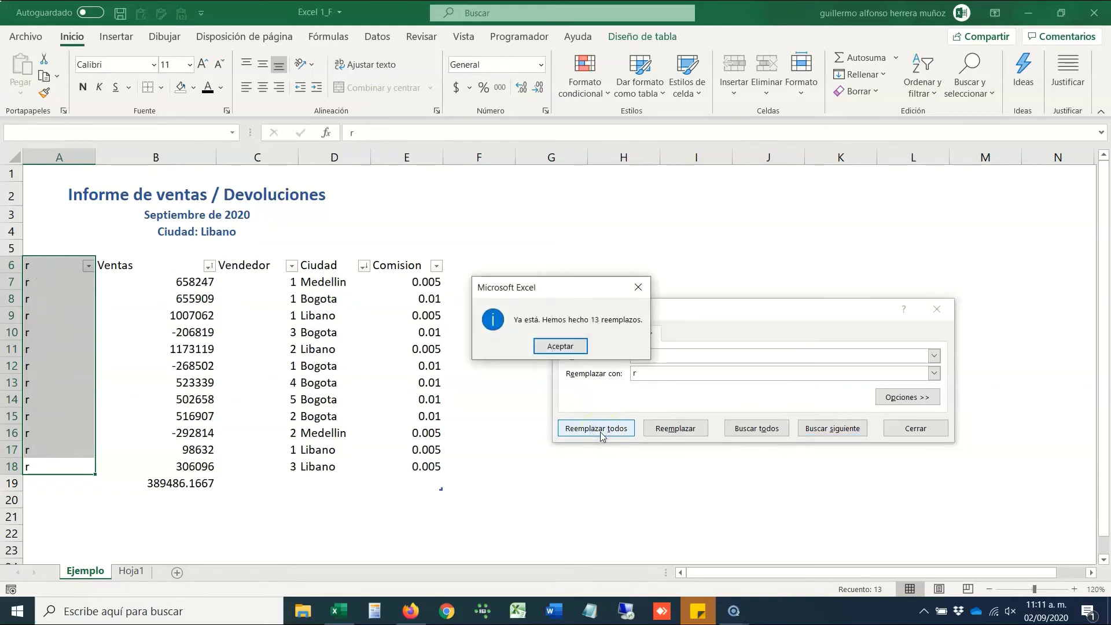
click(564, 345)
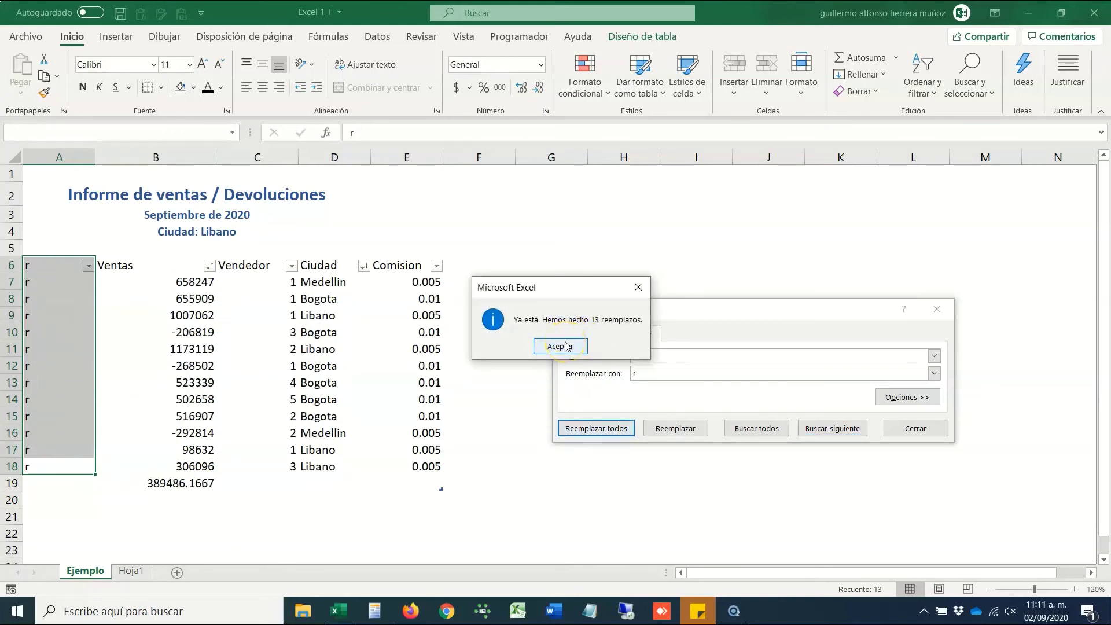
click(565, 345)
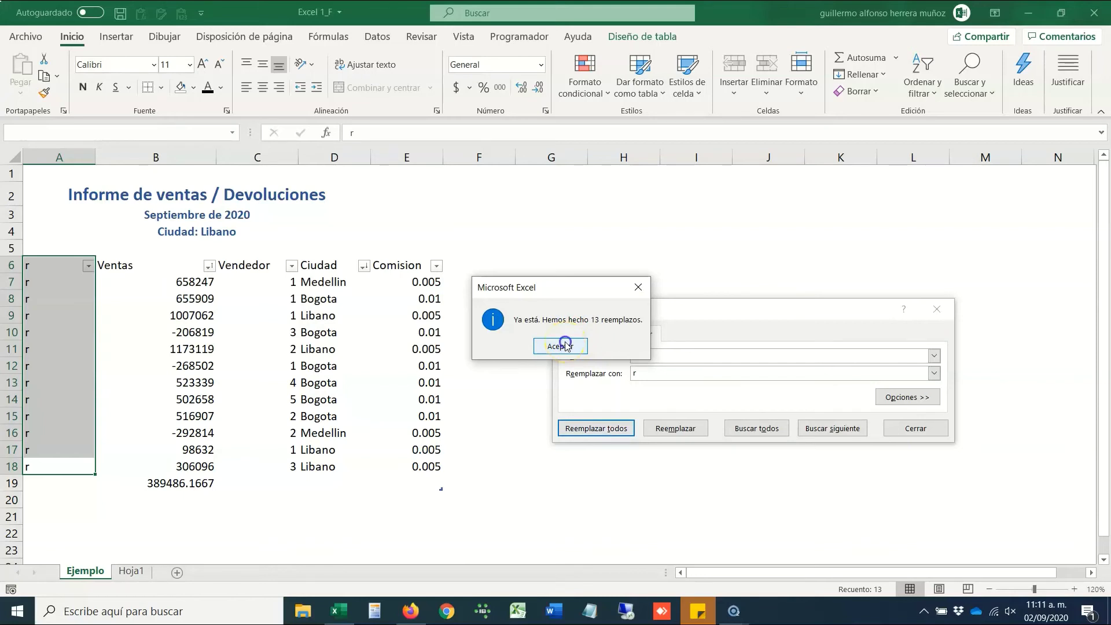
click(940, 305)
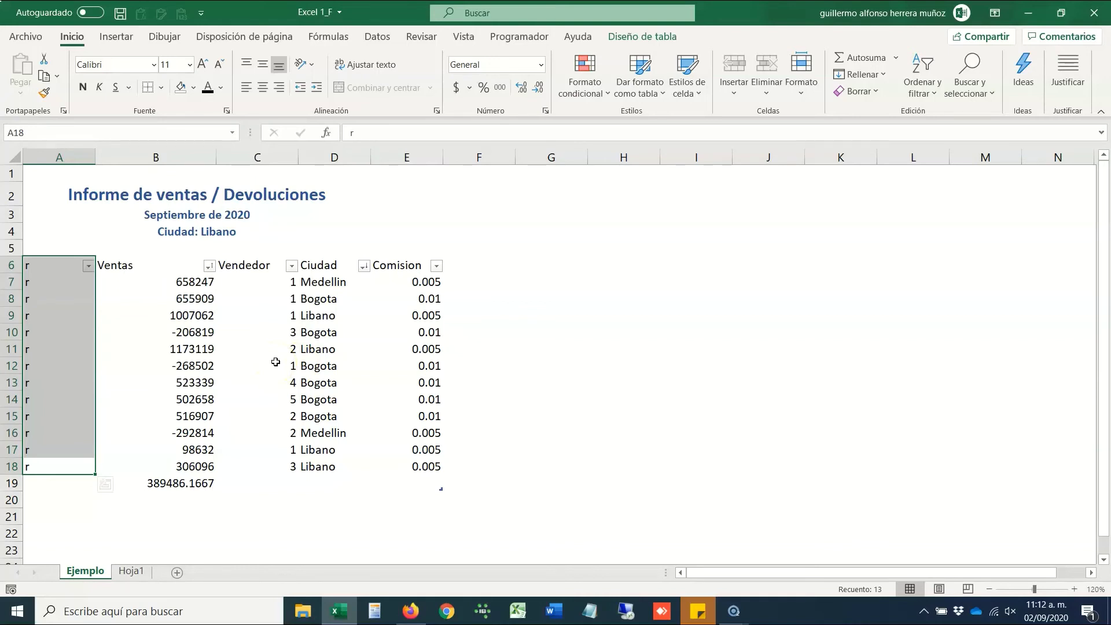
key(ctrl+z)
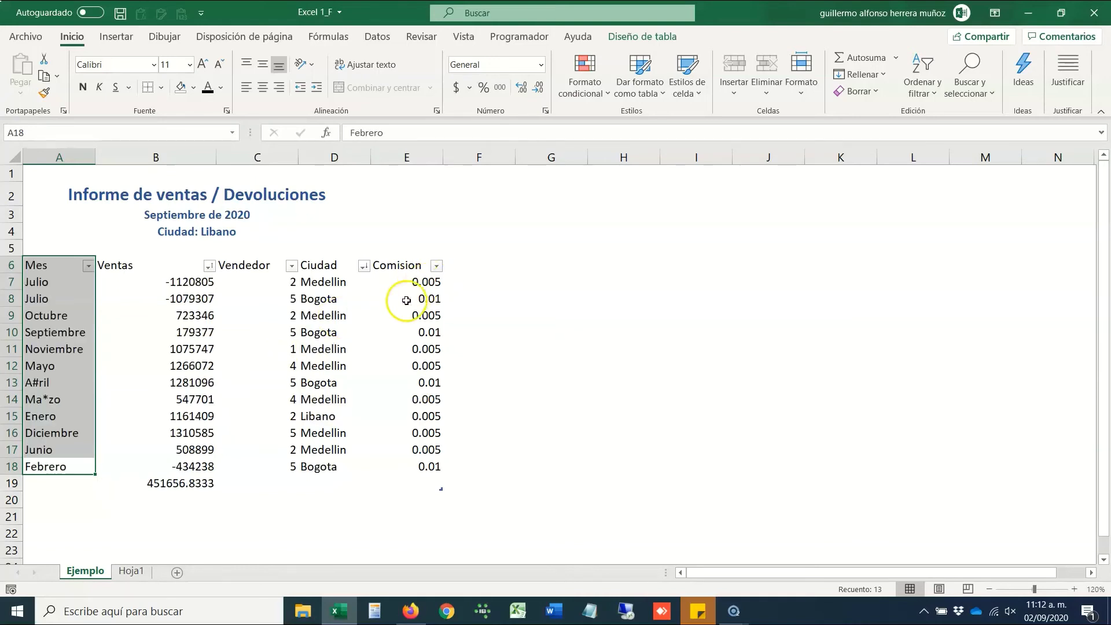
Reopen find-and-replace for the selected months and replace every literal asterisk with r, using ~* as the search text.
key(ctrl+l)
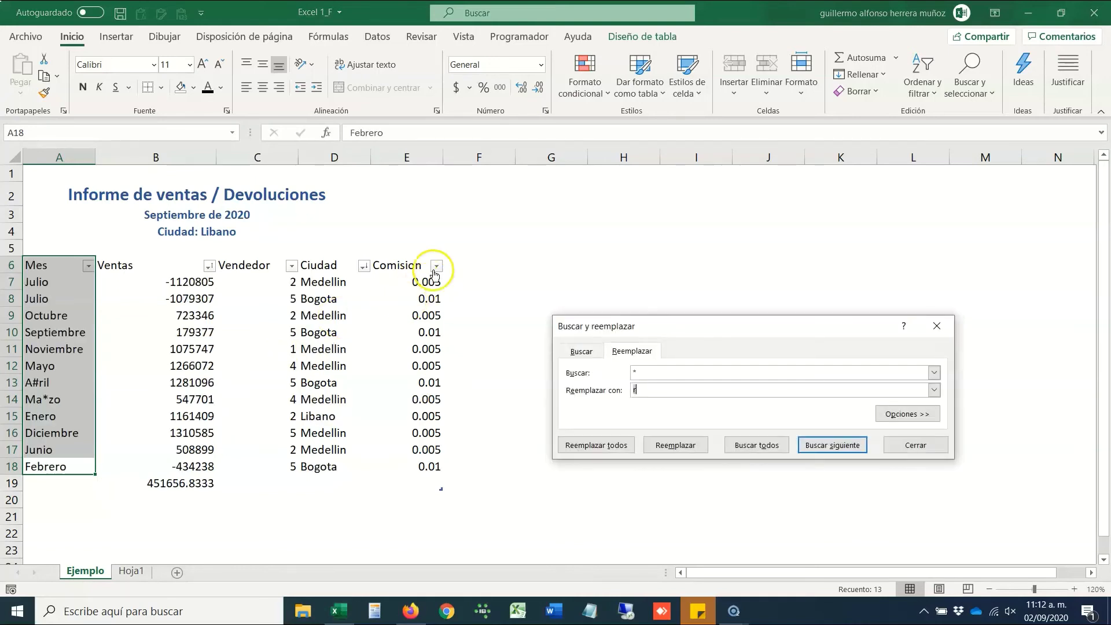
click(646, 377)
key(Tab)
key(shift+Tab)
text(~~)
key(BackSpace)
click(655, 374)
drag(655, 374, 630, 374)
click(653, 392)
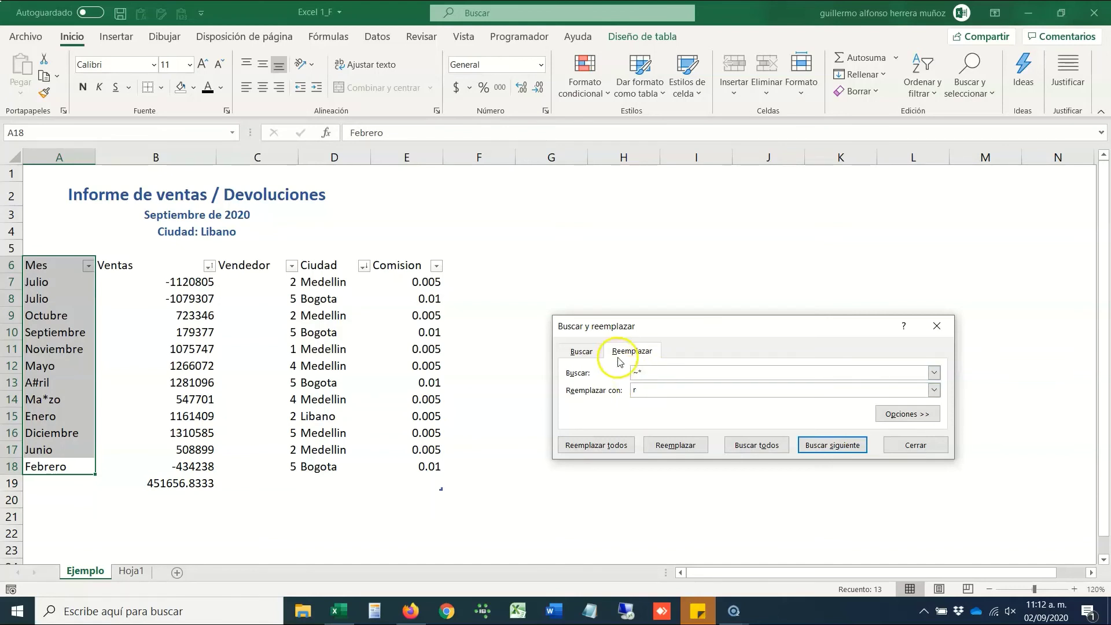
click(644, 370)
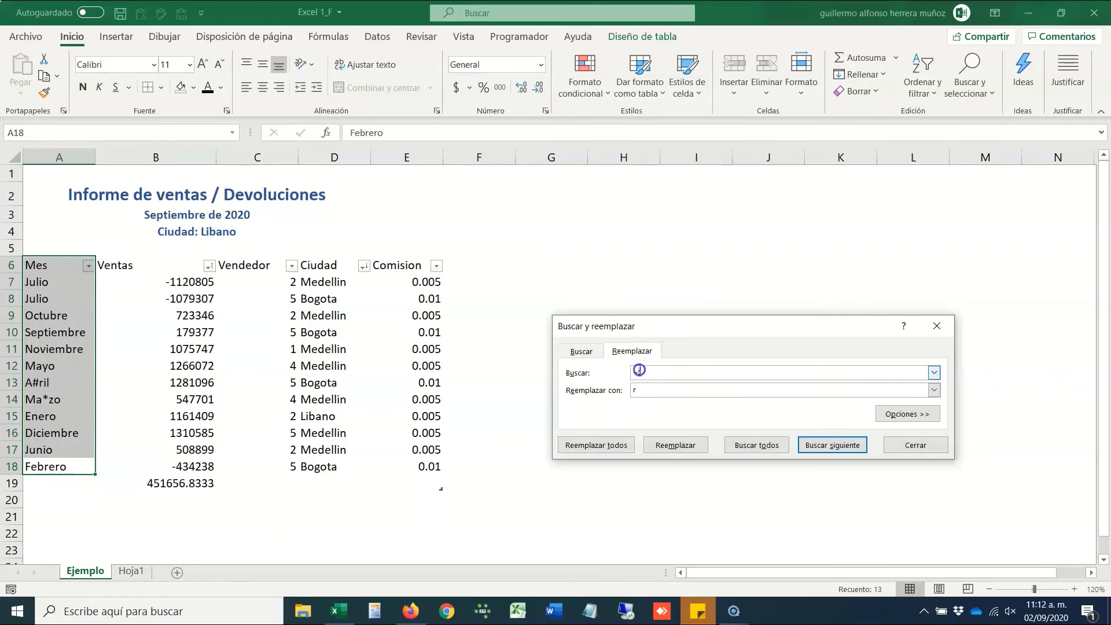
click(607, 444)
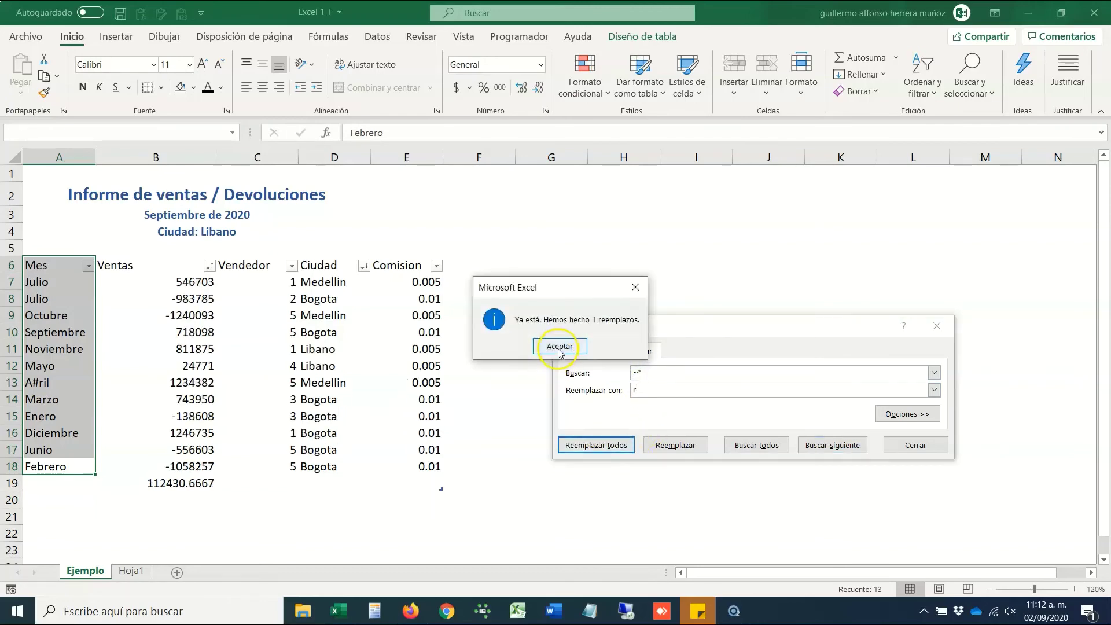
click(557, 357)
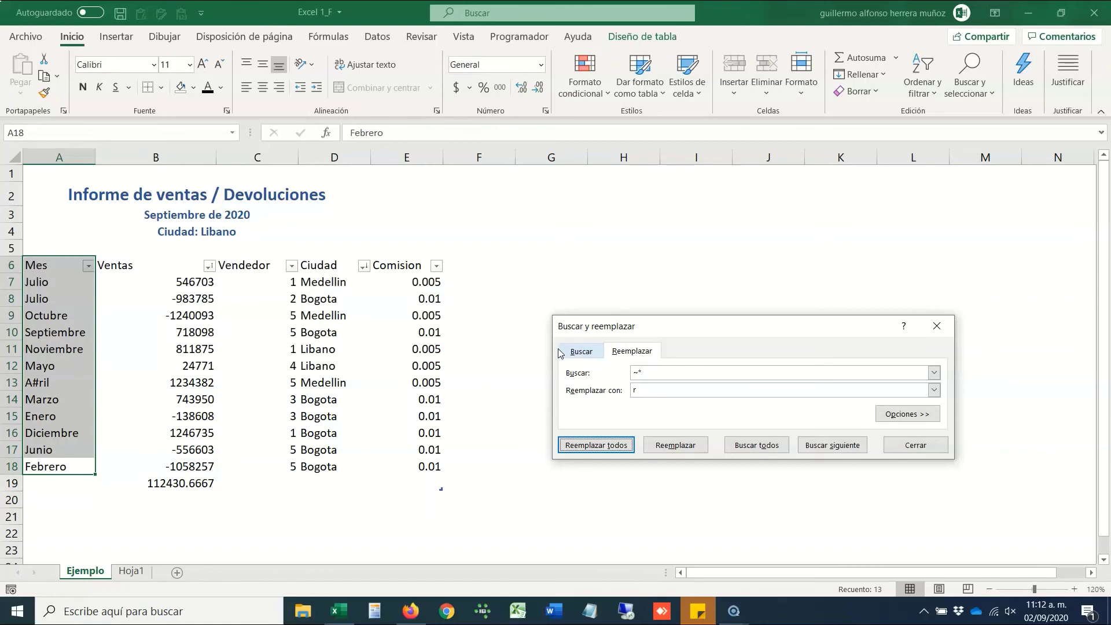
key(shift+Tab)
key(shift+Tab)
key(shift+Tab)
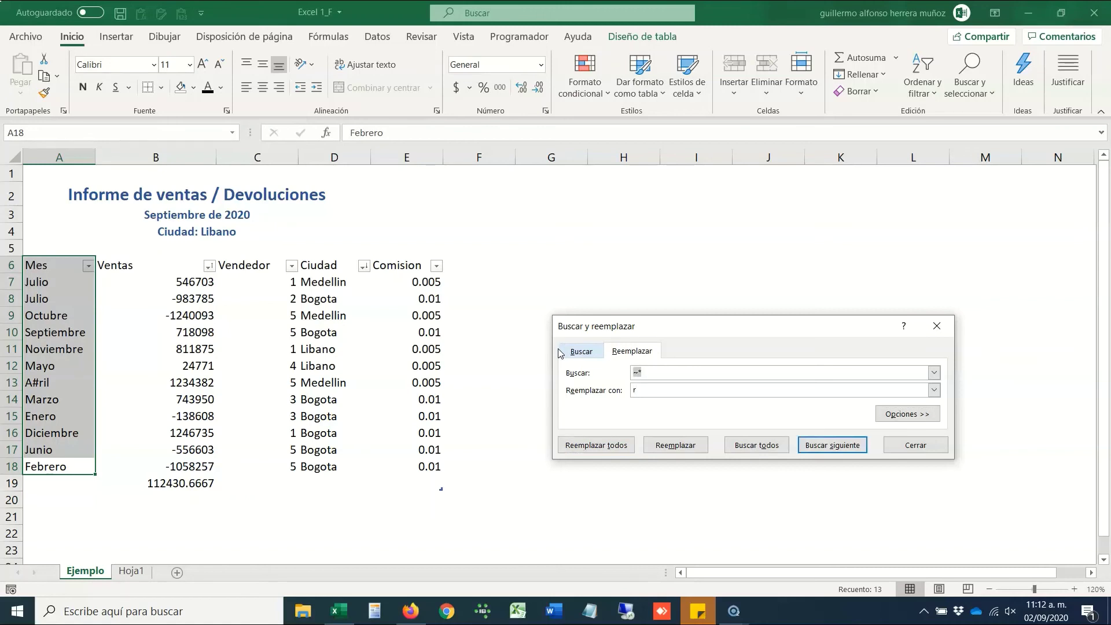
text(A)
key(Escape)
Fill A#ril down from A13 into A14 and A15.
key(Up)
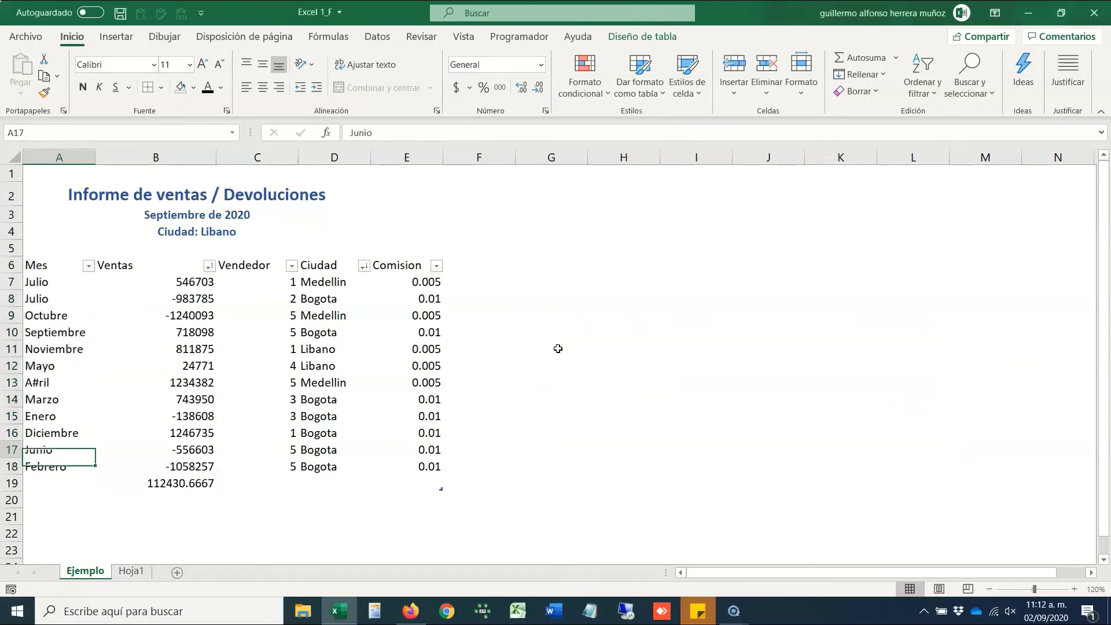
key(Up)
key(Up)
key(Up)
key(Up)
key(shift+Down)
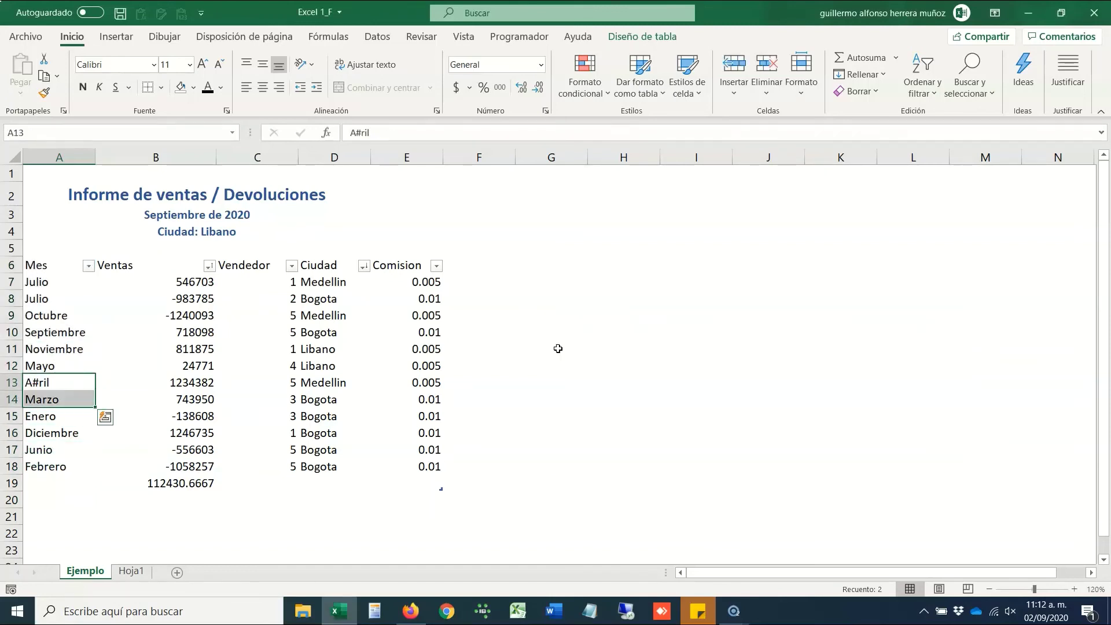
key(shift+Down)
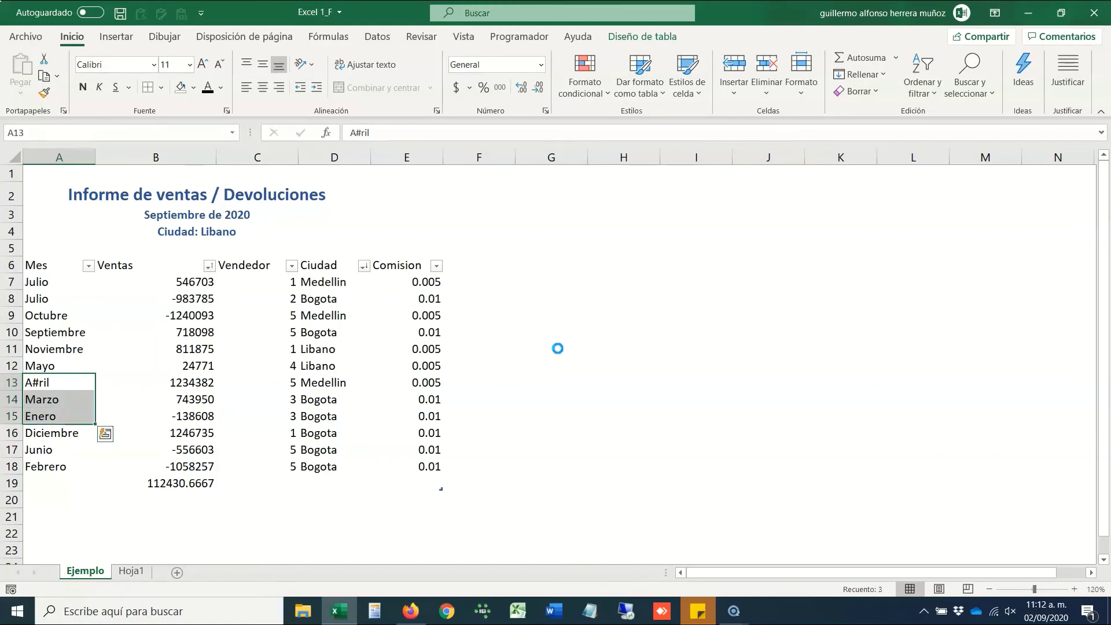
key(ctrl+d)
key(shift+Up)
key(shift+Up)
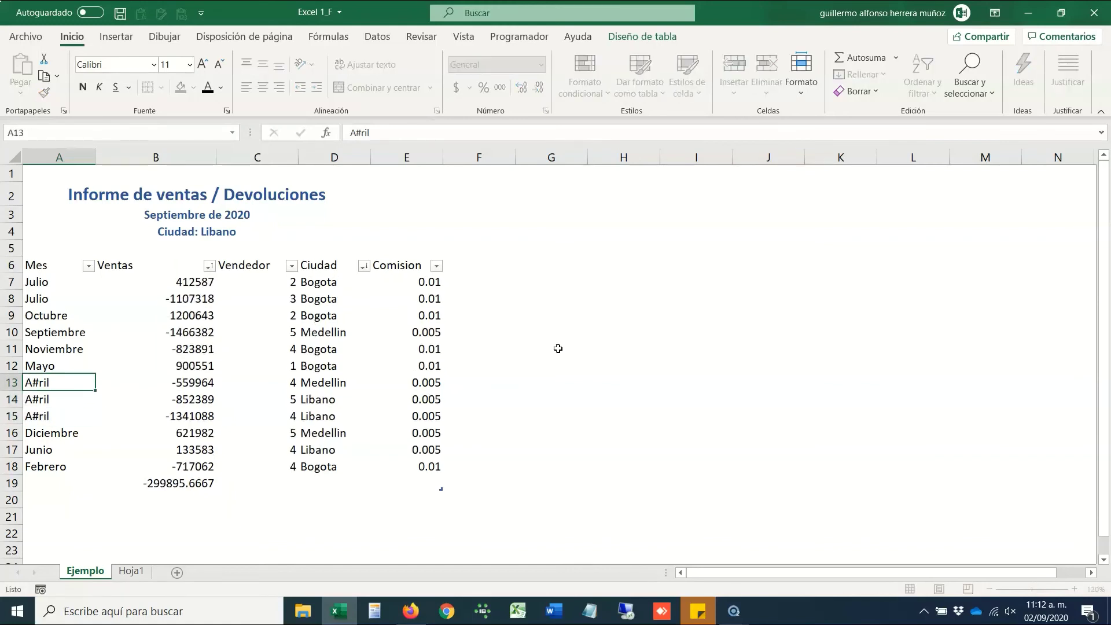
Change the entry in A14 to A5ril.
key(Down)
key(F2)
key(Left)
key(BackSpace)
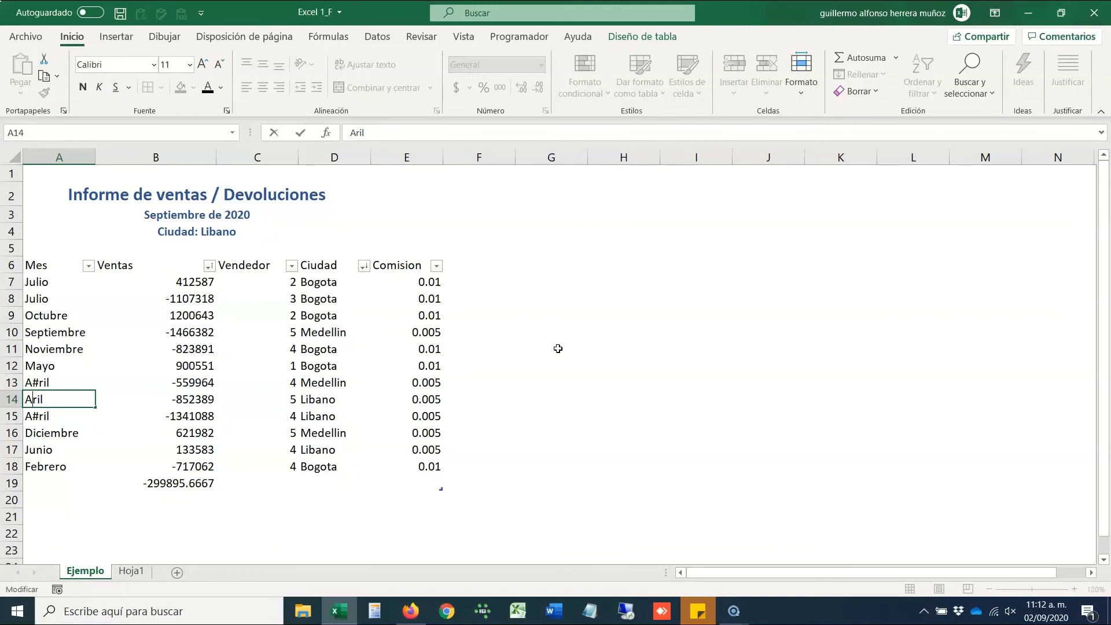
text(b)
key(Return)
Change the entry in A15 to A&ril.
key(F2)
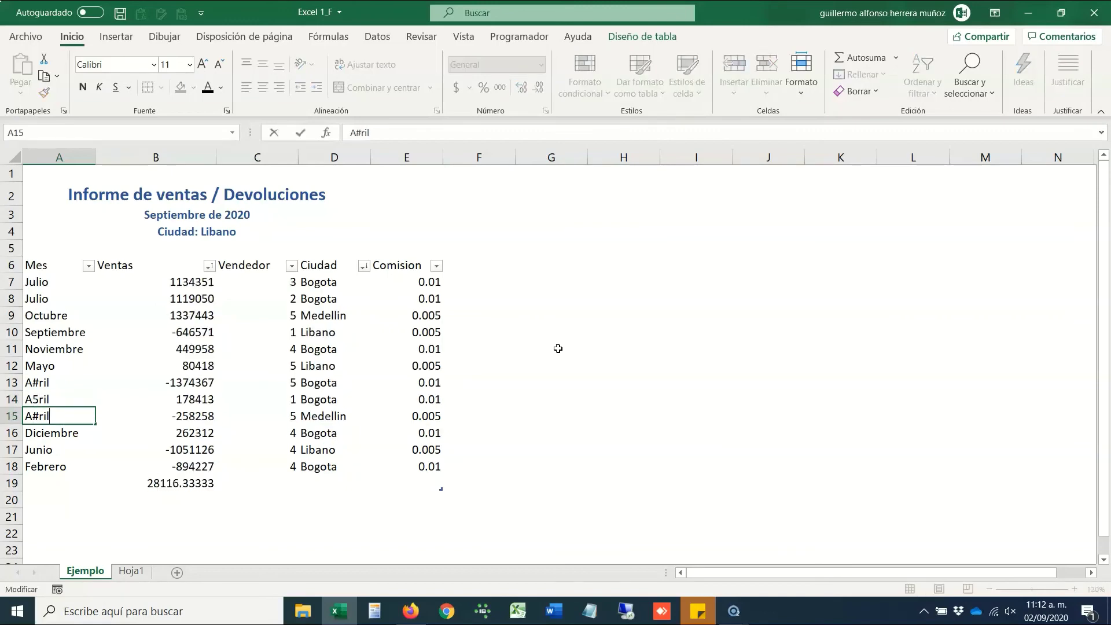
key(Left)
key(BackSpace)
text(&)
key(Return)
Select the months in A6:A18 and set up a wildcard replacement of A?ril with Abril.
key(Up)
key(shift+Up)
key(shift+Up)
key(ctrl+Down)
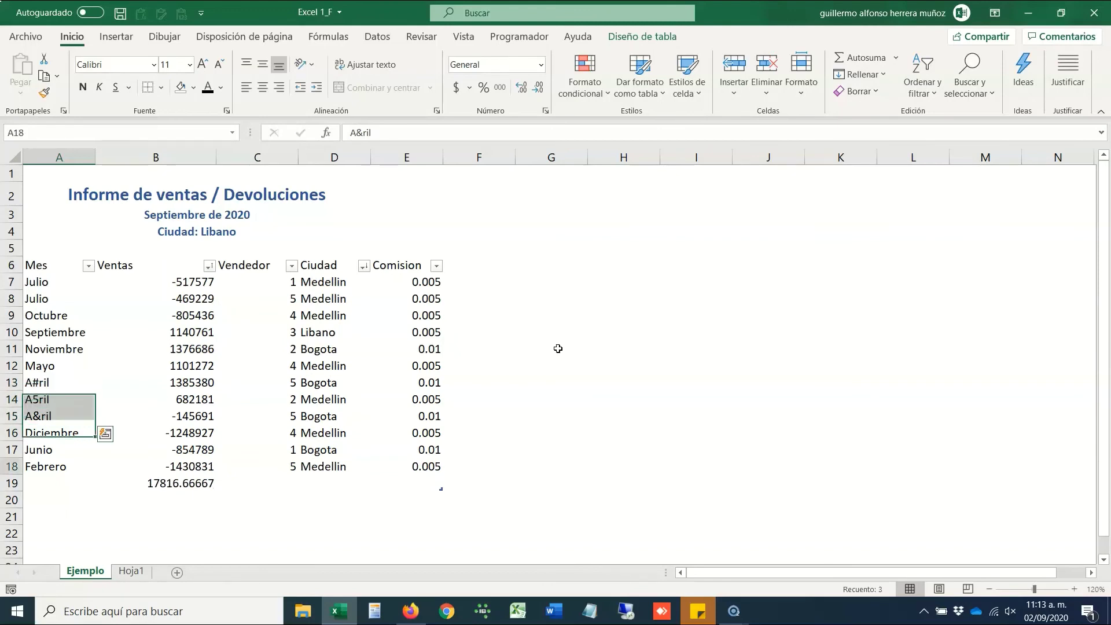
key(ctrl+shift+Up)
key(ctrl+shift+Right)
key(ctrl+shift+Left)
key(ctrl+l)
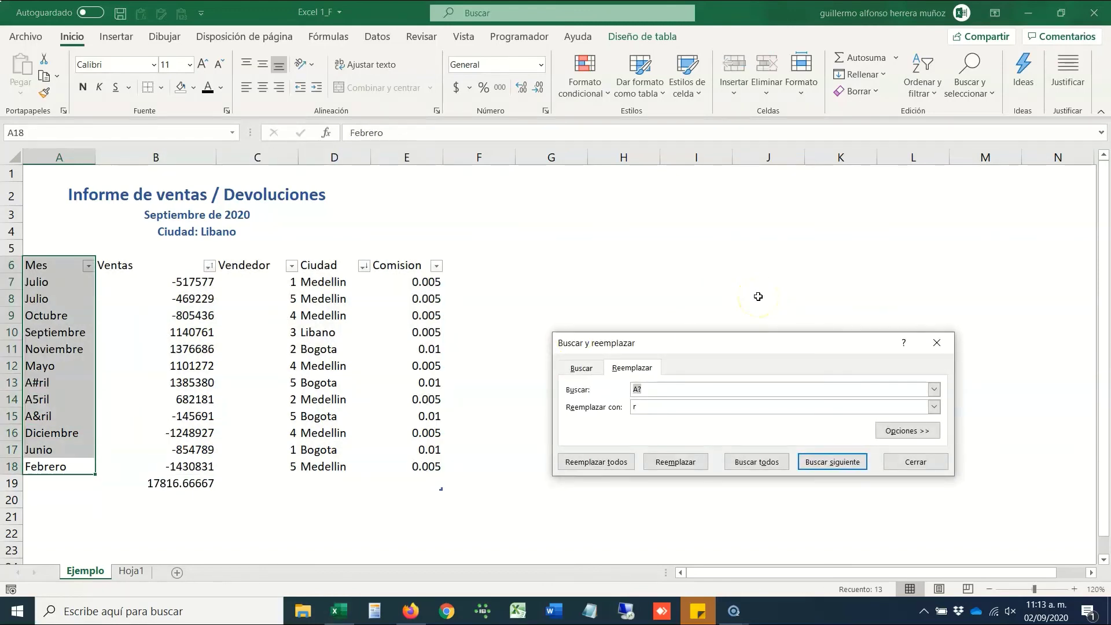
text(Ab)
key(shift+Home)
key(ctrl+c)
key(Tab)
key(ctrl+v)
key(shift+Tab)
key(Left)
key(Right)
key(Right)
text(?)
Replace every A?ril match with Abril, close the find-and-replace dialog and deselect the months.
click(596, 461)
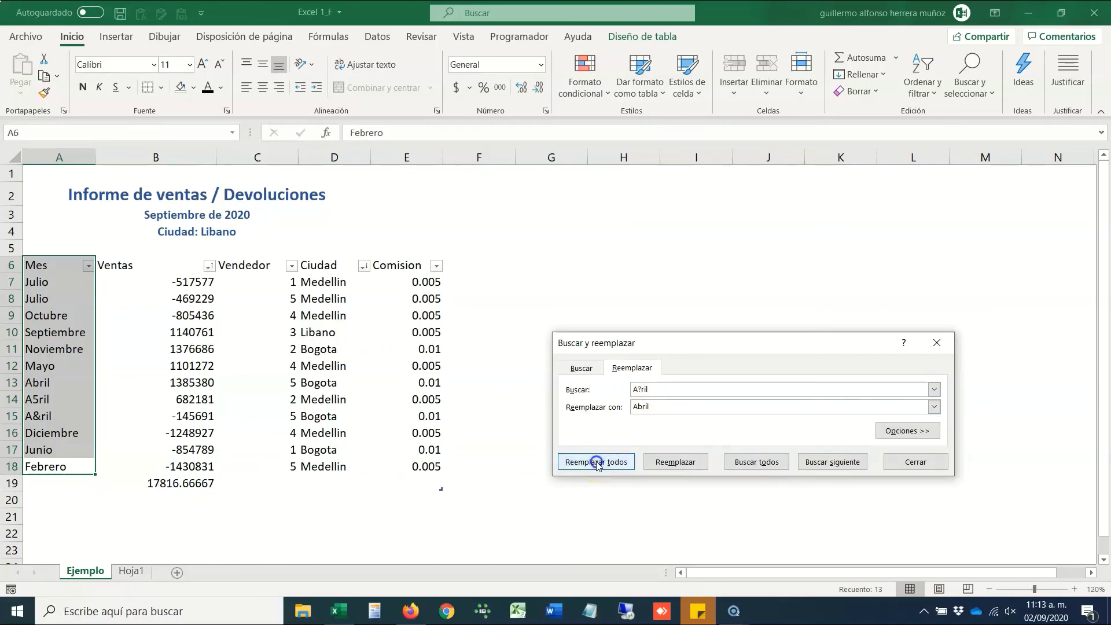
key(Return)
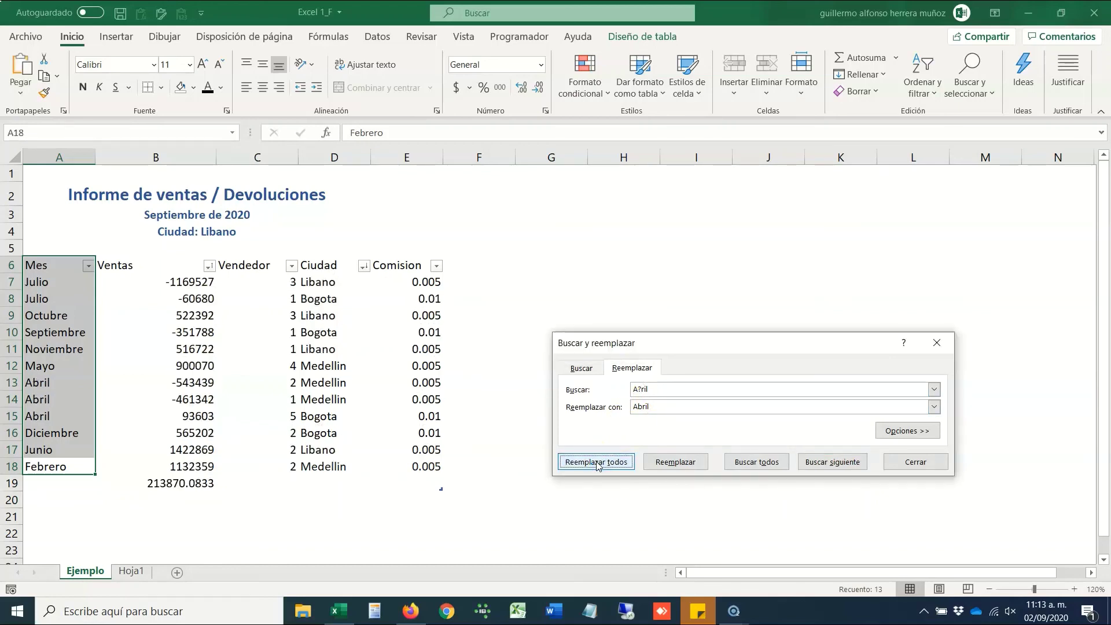
click(937, 342)
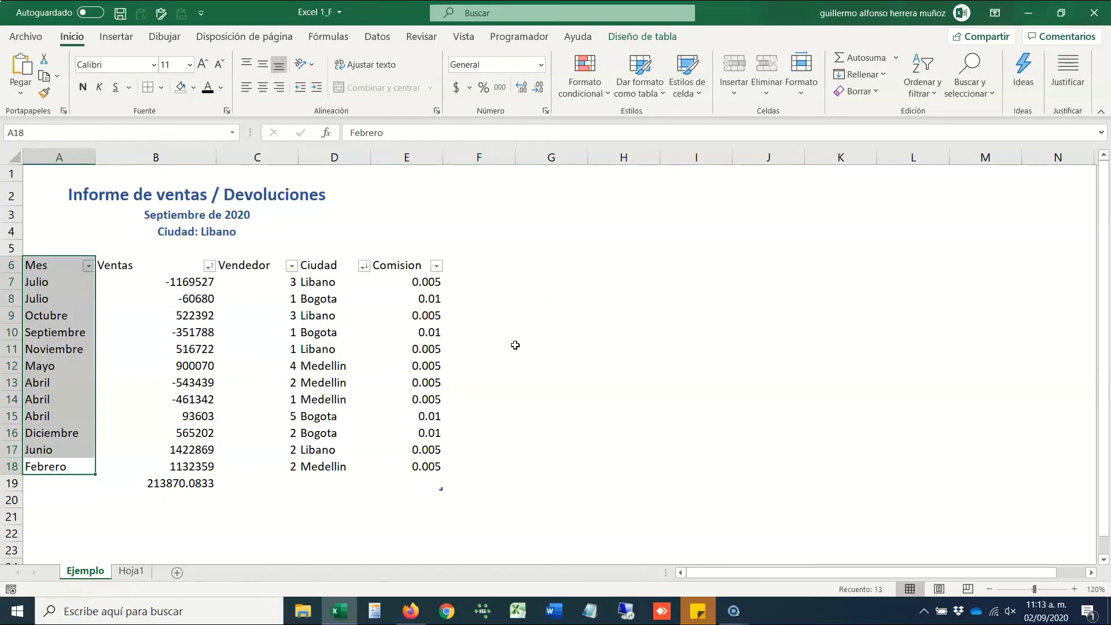
click(669, 429)
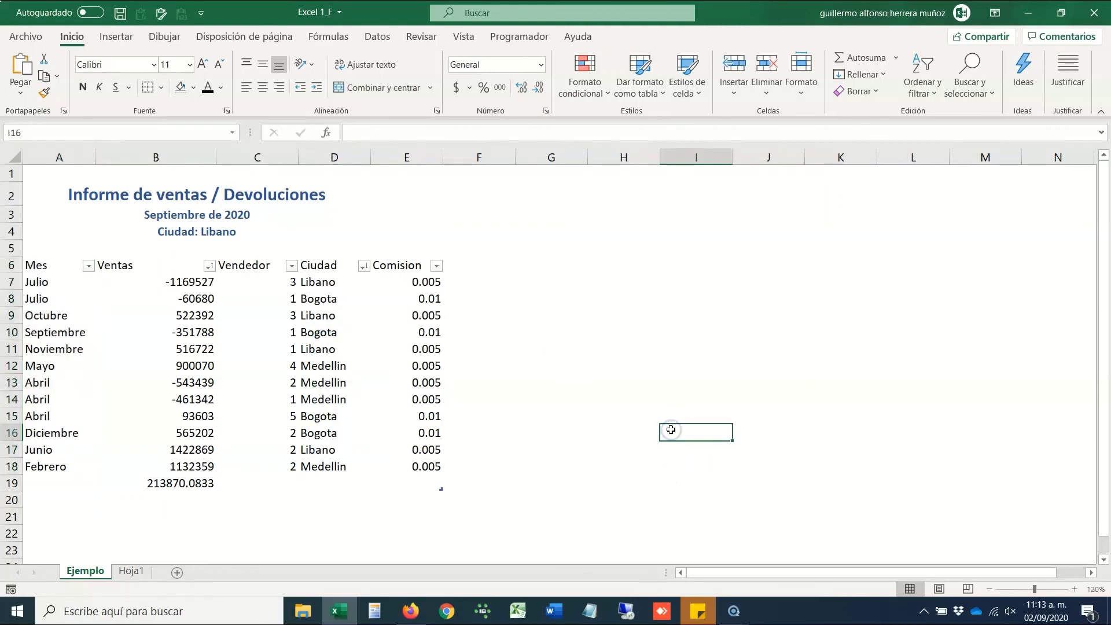